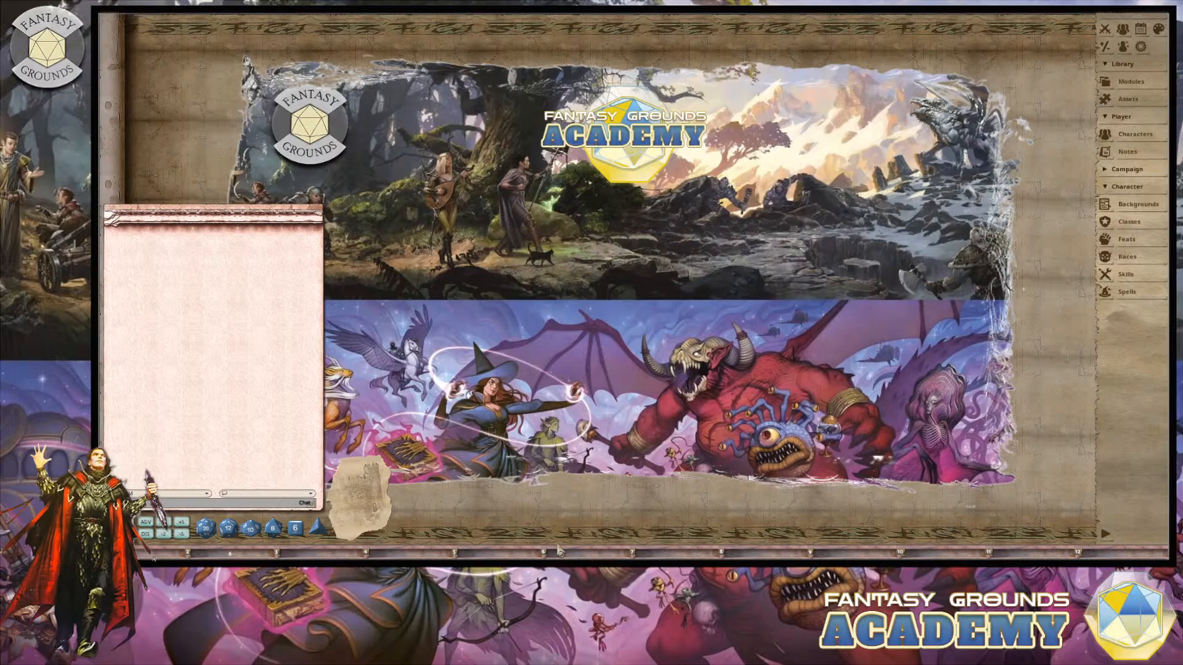
Step: Look through the module library's list of loaded D&D rulebooks and supplements, and close it
left_click(1112, 88)
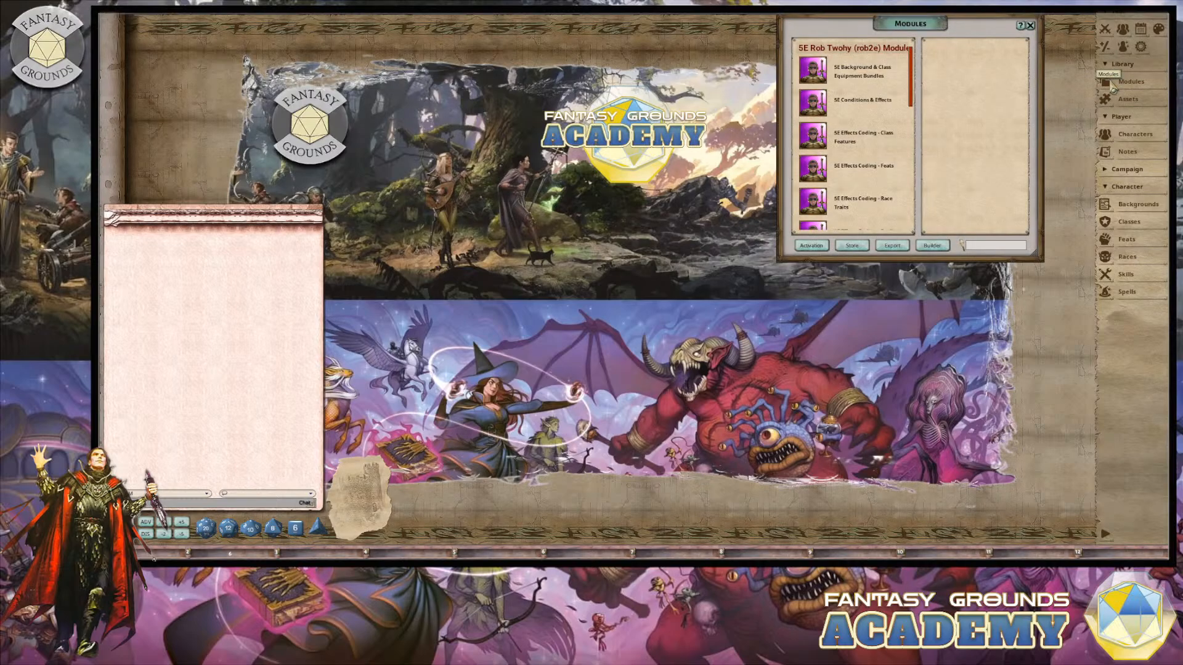
left_click_drag(911, 80, 912, 149)
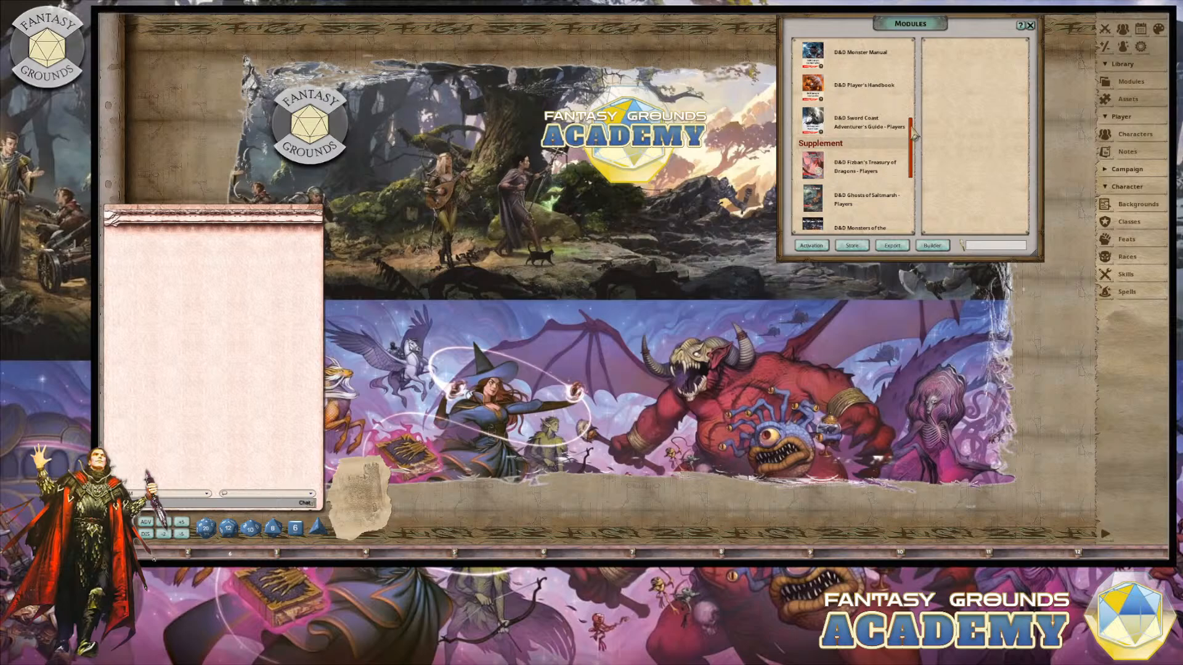
left_click_drag(915, 134, 918, 164)
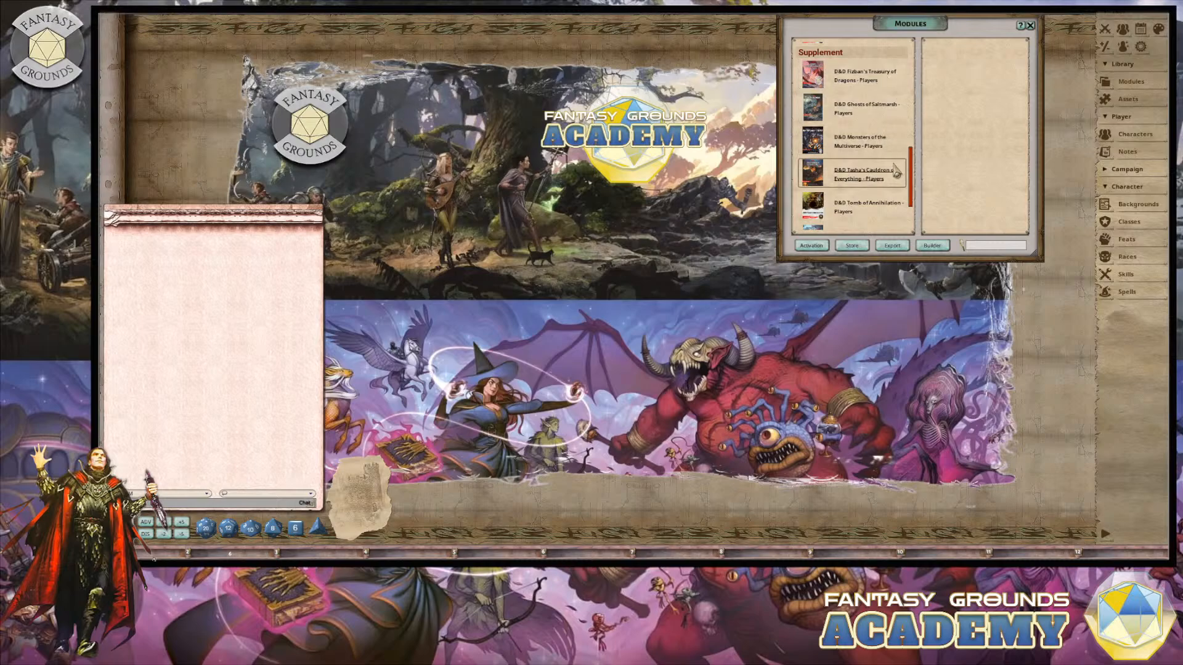
scroll(915, 161, "down", 2)
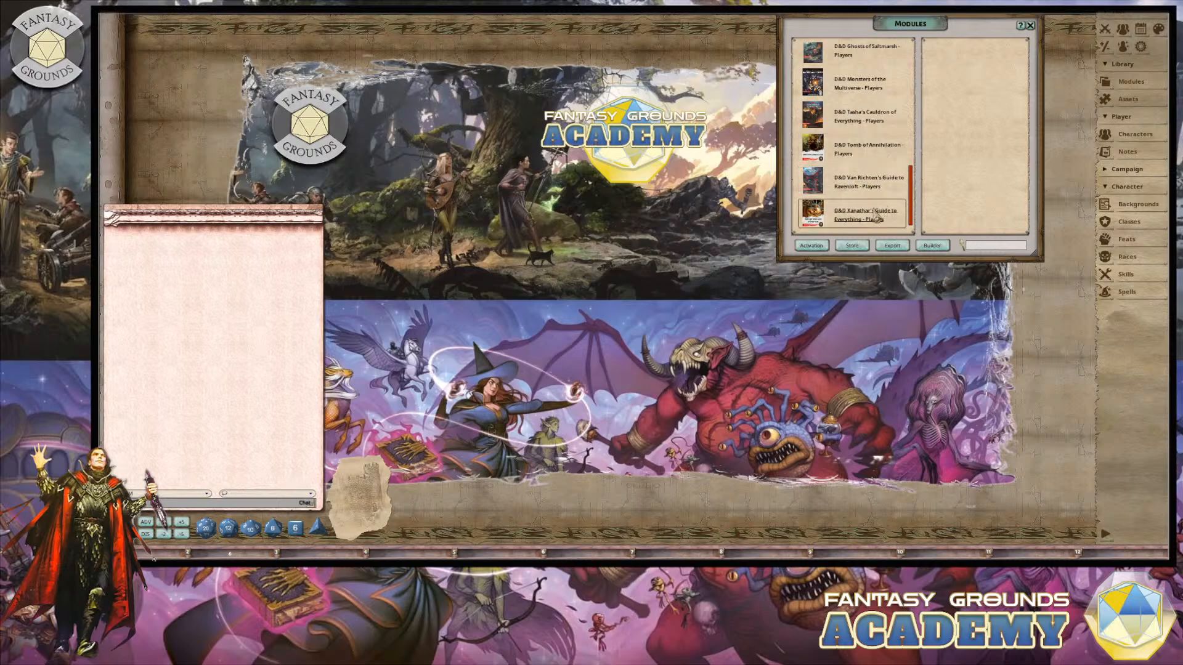
scroll(878, 218, "up", 2)
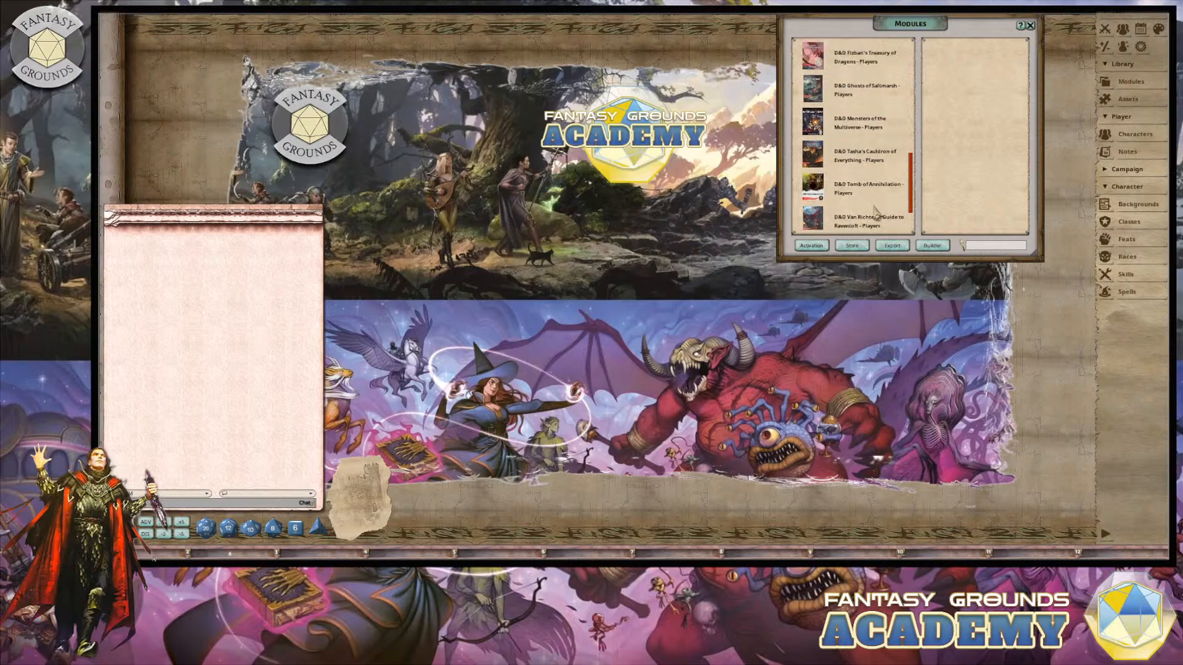
scroll(877, 213, "up", 2)
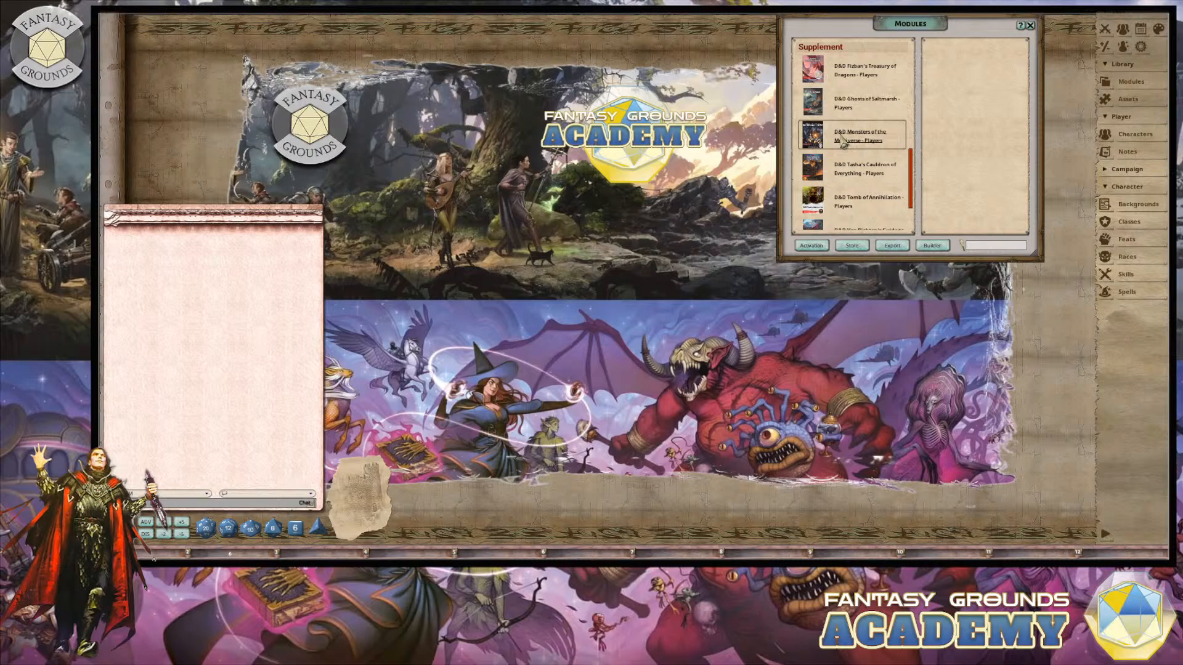
scroll(895, 148, "down", 2)
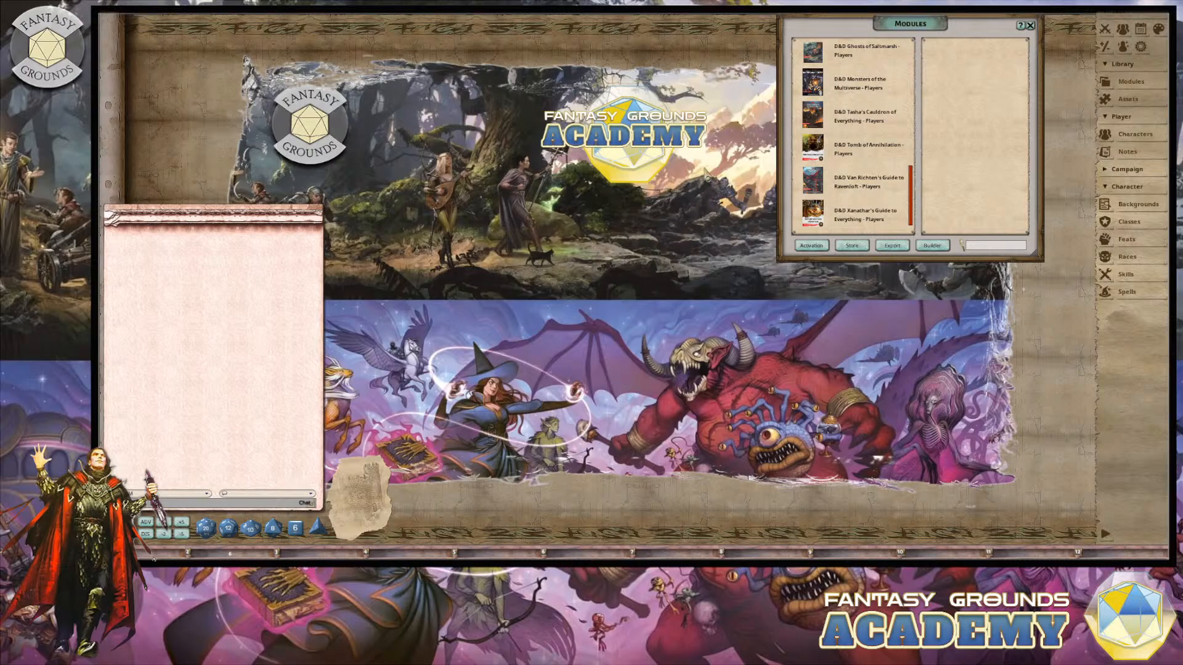
scroll(887, 183, "up", 1)
scroll(888, 183, "up", 10)
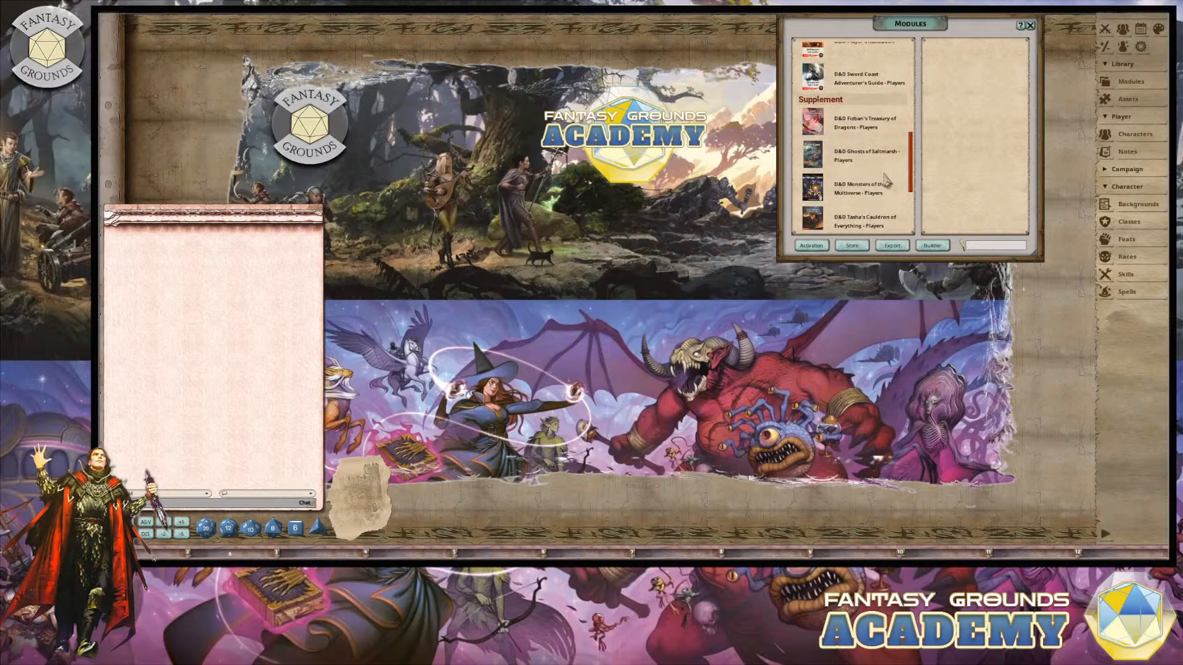
scroll(887, 180, "down", 5)
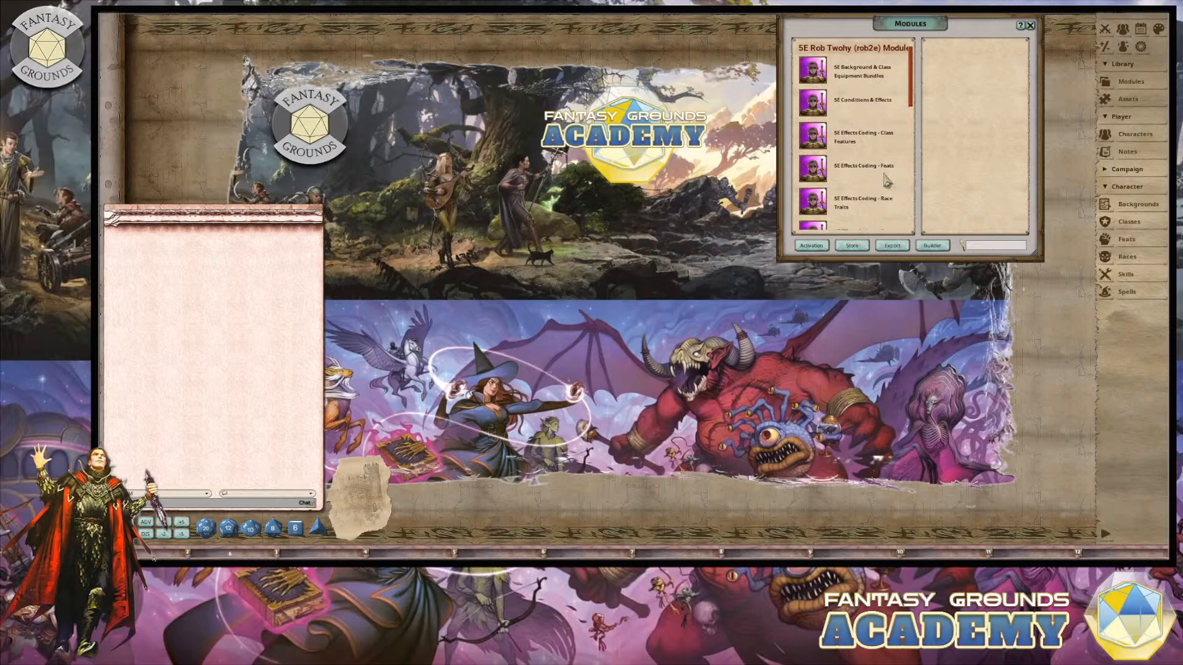
scroll(886, 179, "down", 4)
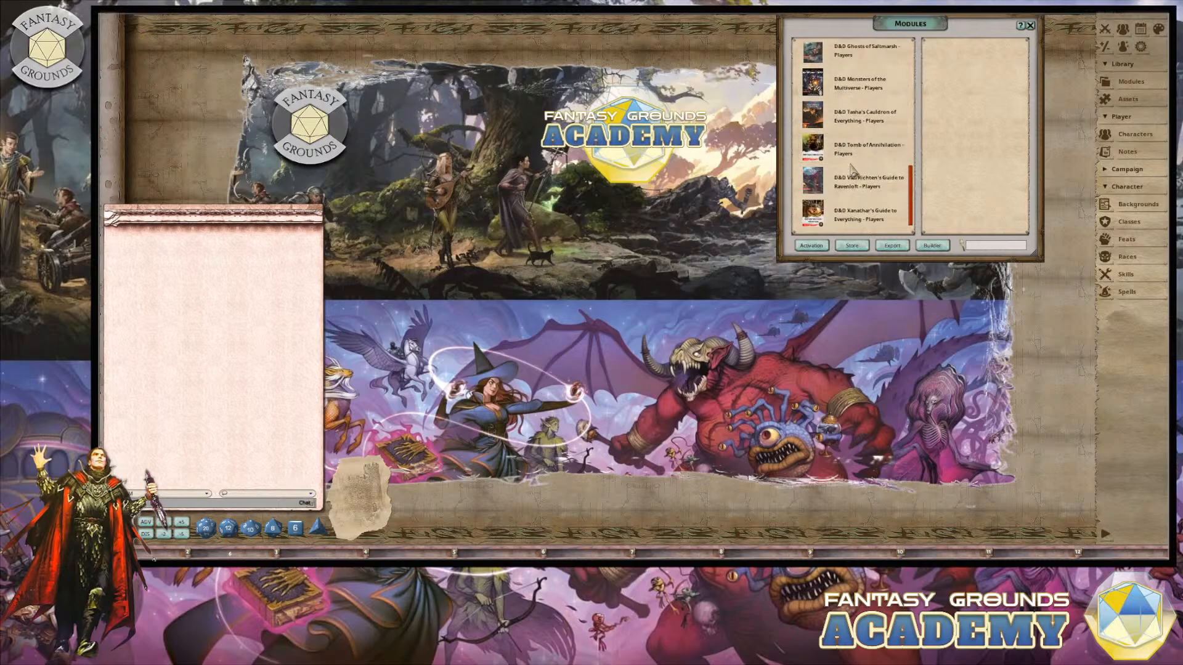
scroll(846, 155, "up", 1)
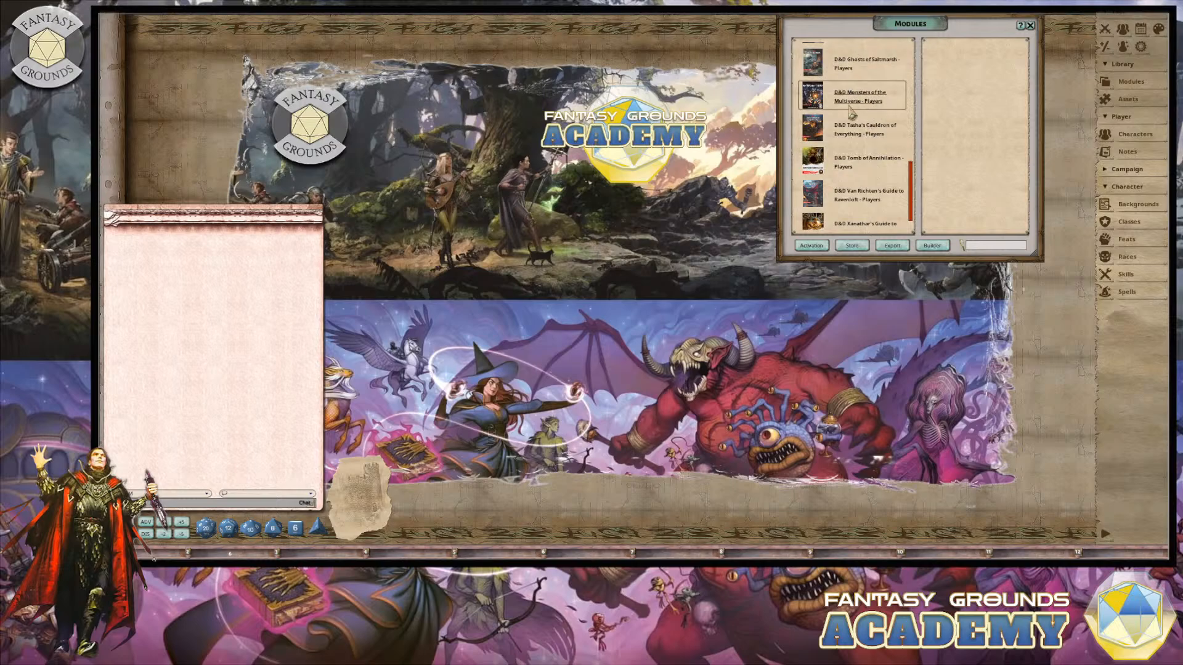
scroll(844, 155, "up", 3)
scroll(844, 155, "up", 7)
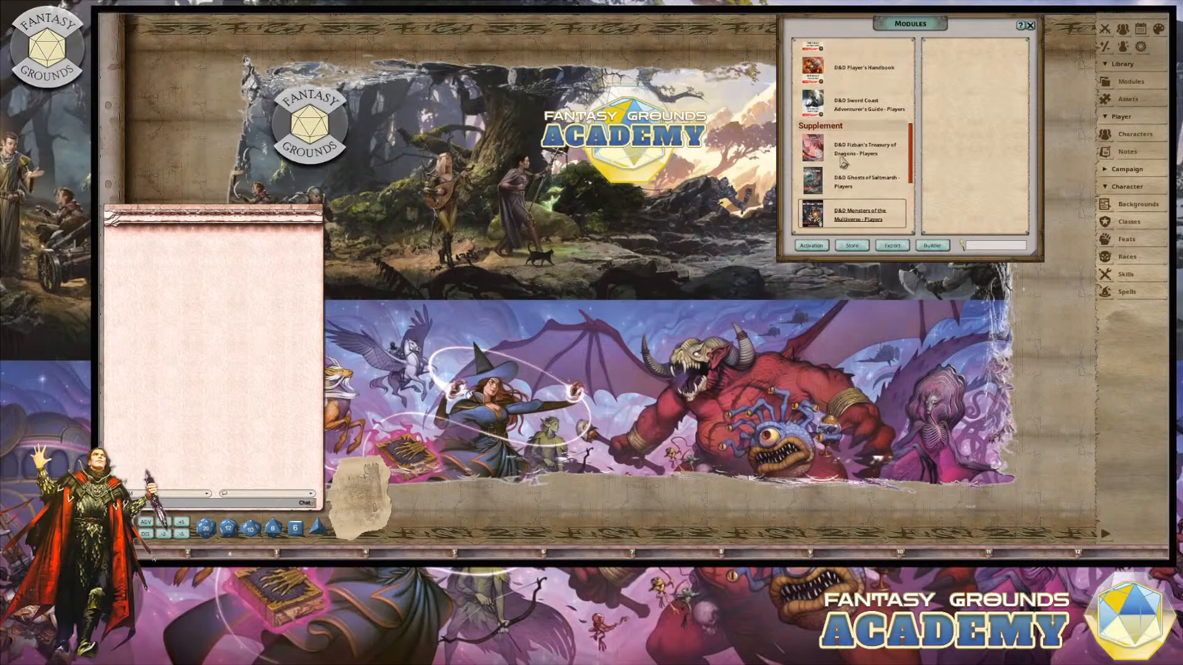
left_click(1031, 26)
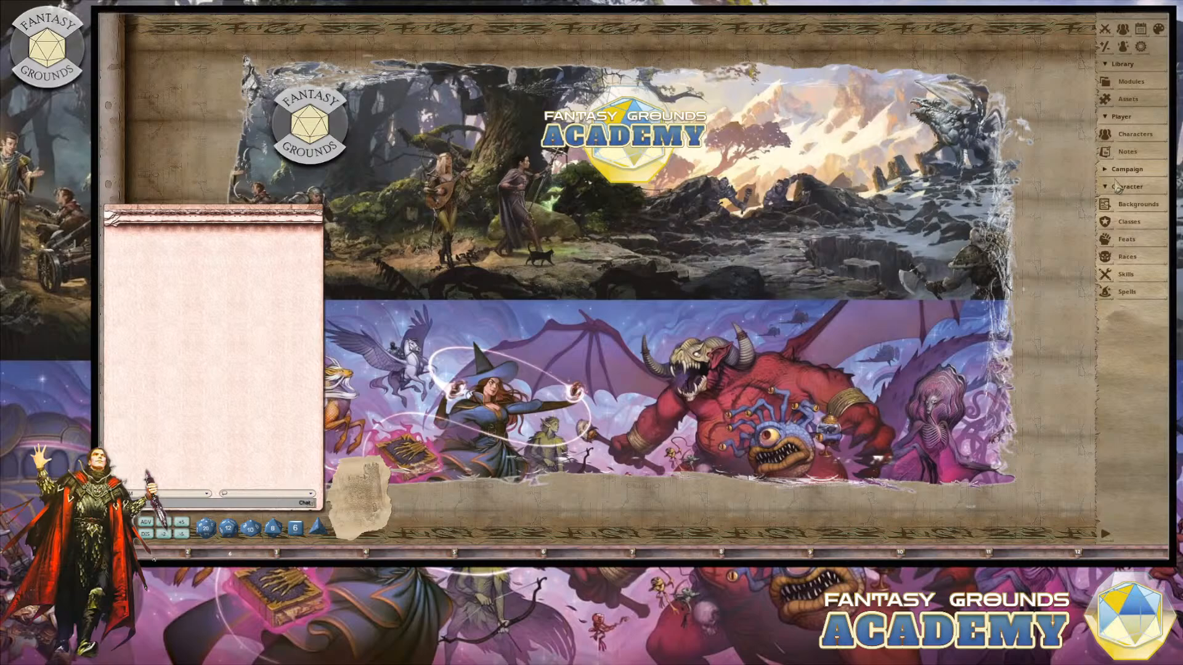
Step: Collapse the sidebar's tool icons and Library section, keeping the Player section expanded
left_click(1105, 117)
left_click(1105, 65)
left_click(1106, 13)
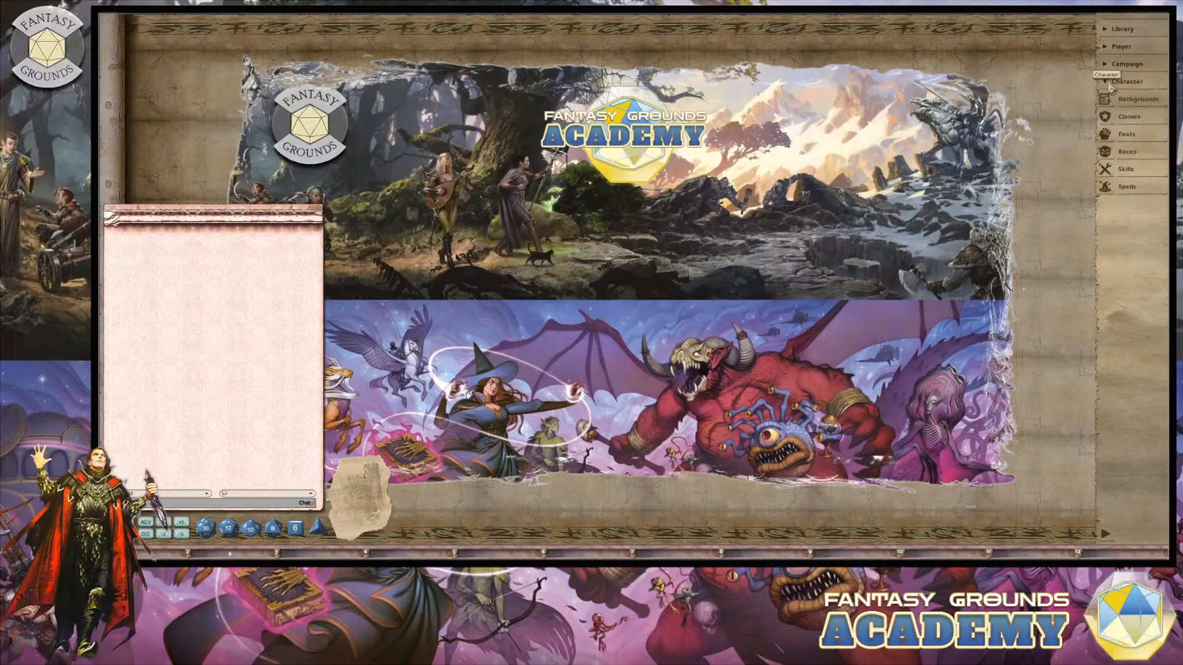
left_click(1106, 49)
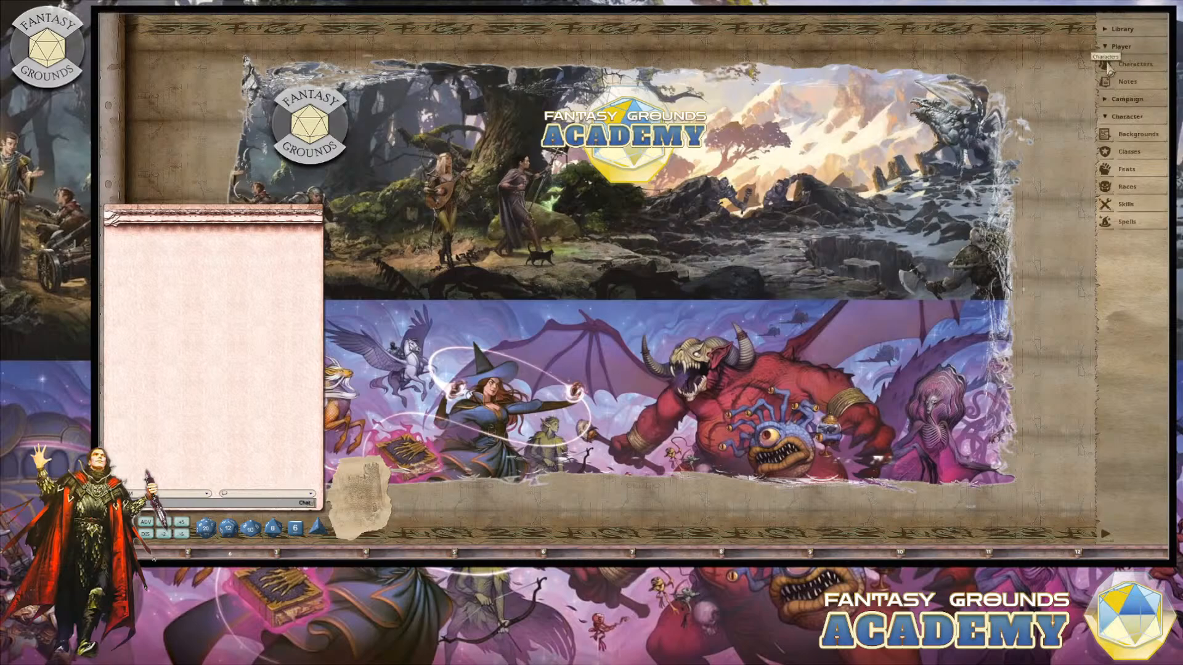
Step: Open the character selection list, and reposition and enlarge its window
left_click(1109, 69)
left_click_drag(644, 209, 819, 123)
left_click_drag(962, 261, 1031, 324)
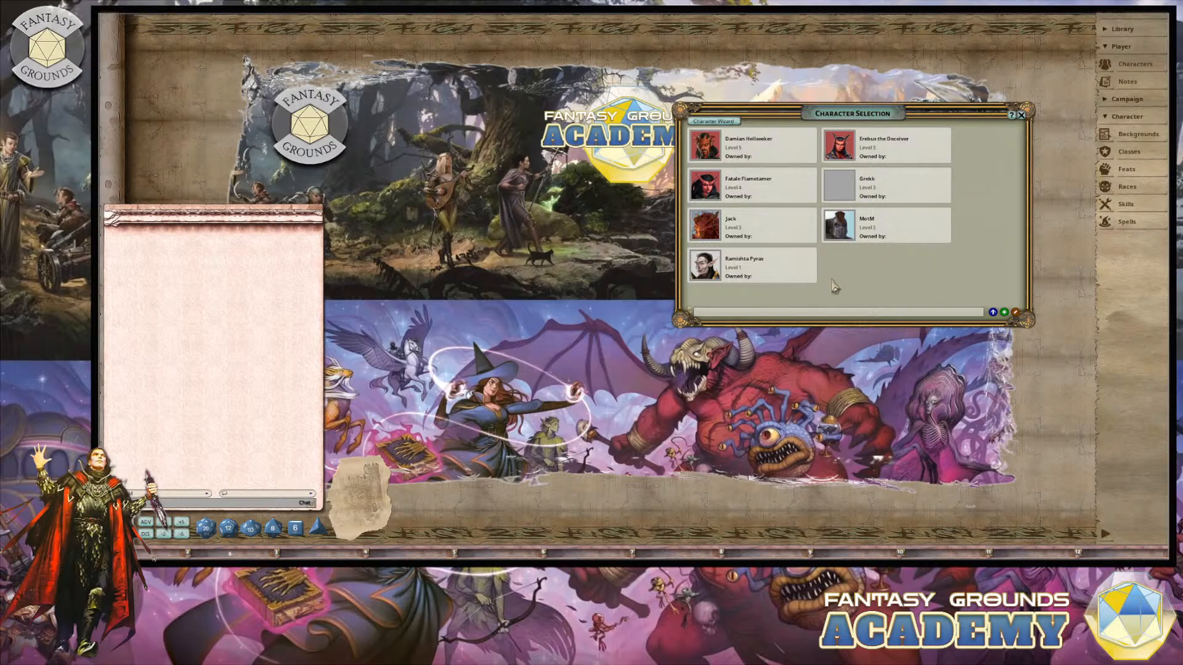
Step: Start the Character Wizard on its ability scores page, and close the character selection window behind it
left_click(713, 122)
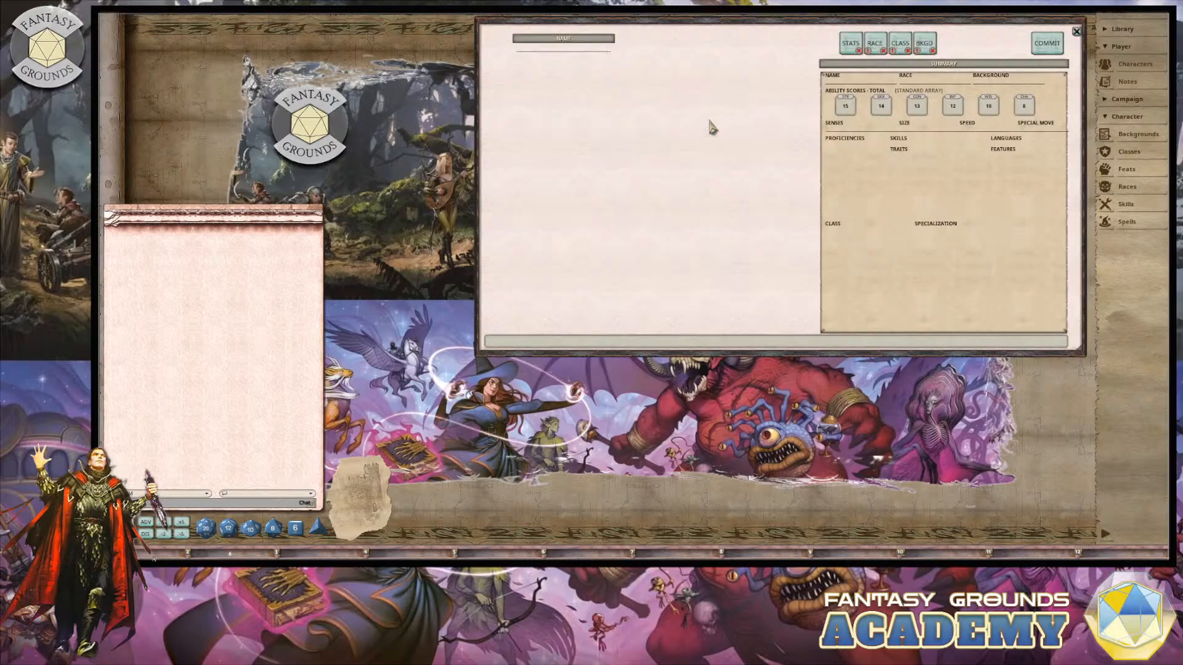
left_click_drag(762, 25, 732, 122)
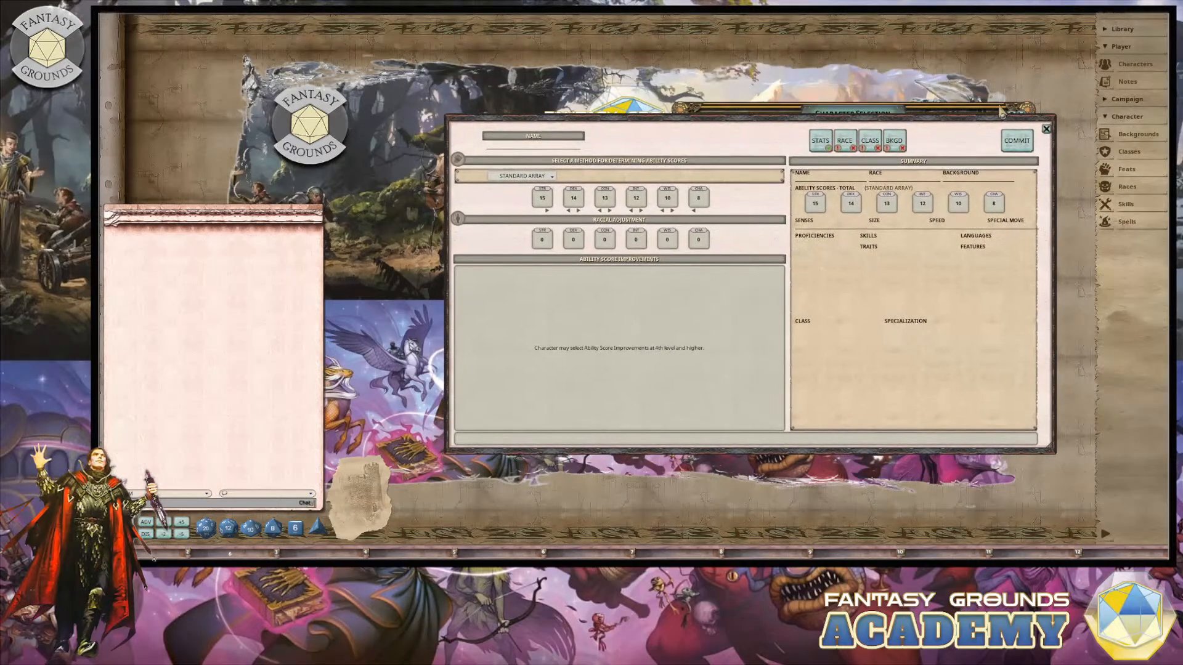
left_click(1029, 116)
left_click(1022, 116)
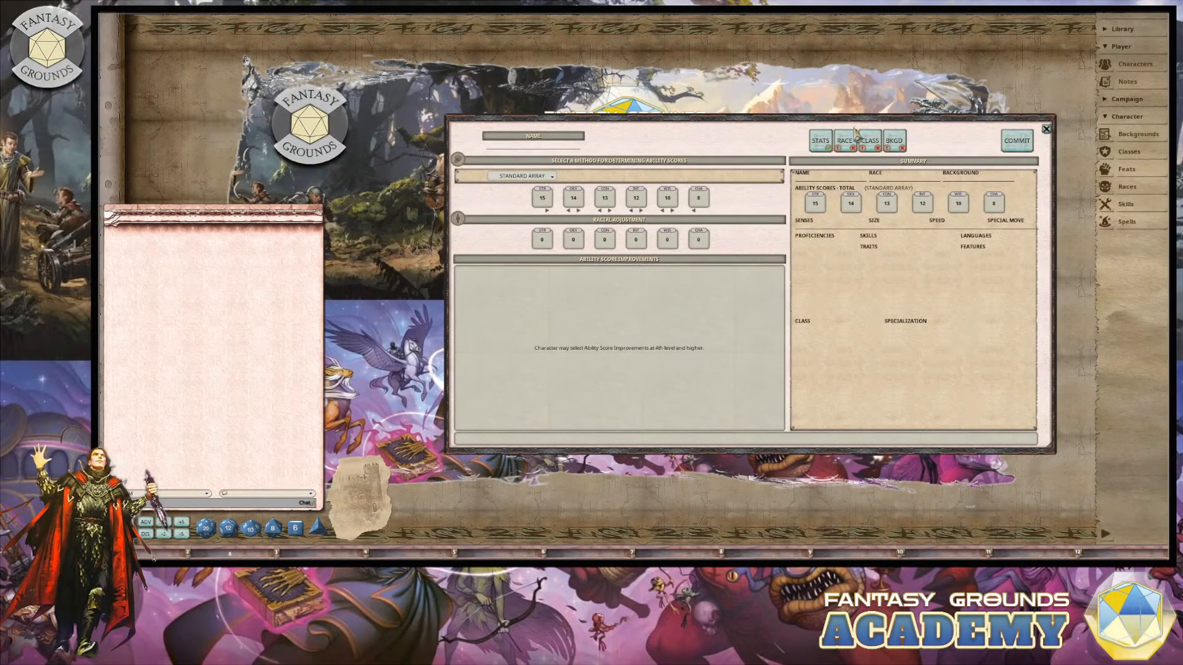
left_click_drag(853, 118, 862, 26)
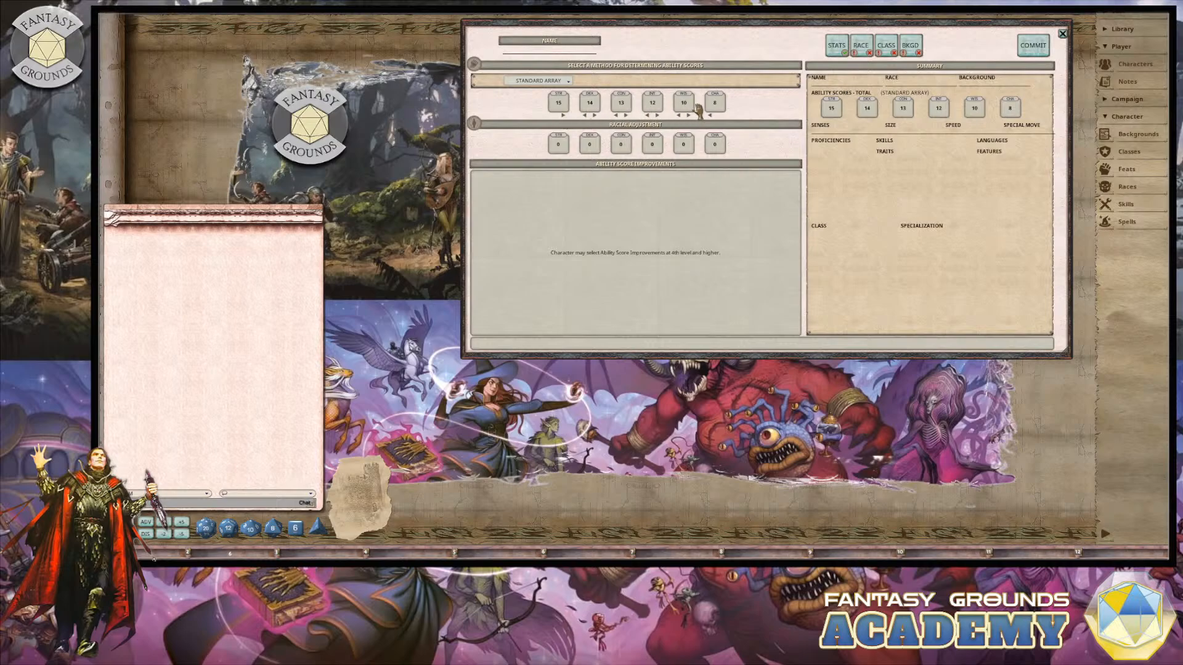
Step: Rearrange the standard array to Strength 8, Dexterity 14, Constitution 12, Intelligence 13, Wisdom 10 and Charisma 15
left_click(563, 115)
left_click(680, 116)
left_click(680, 116)
left_click(617, 116)
Step: Choose Half-Elf as the race, with the +1 racial modifiers in Dexterity and Intelligence
left_click(867, 52)
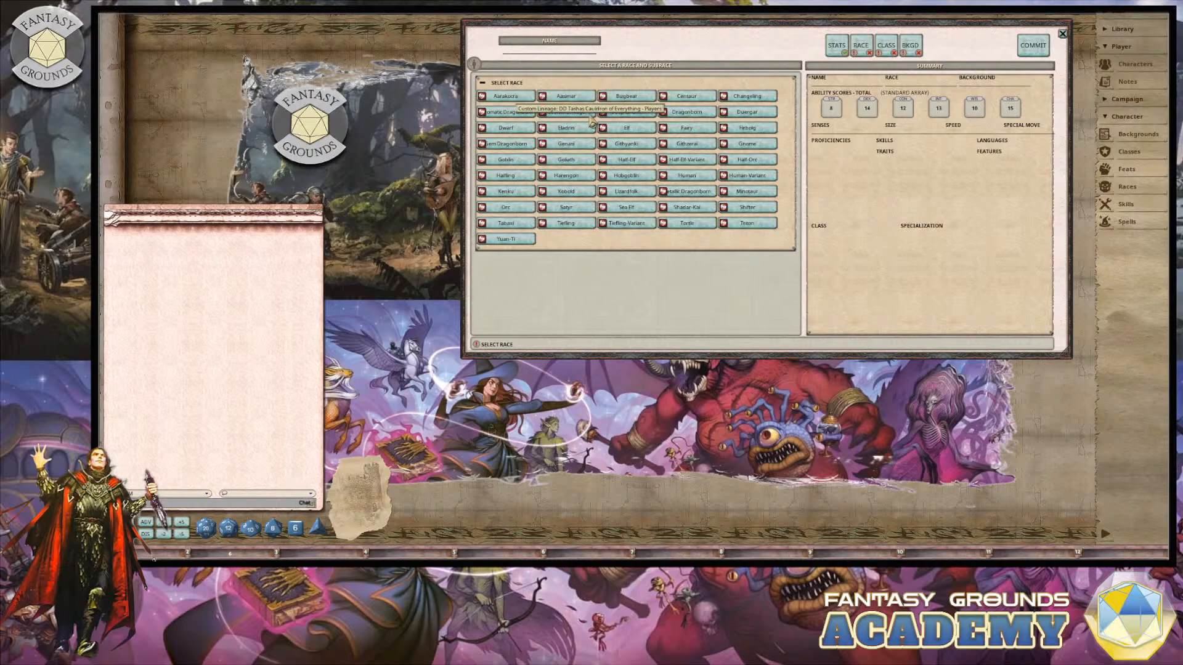
left_click(632, 164)
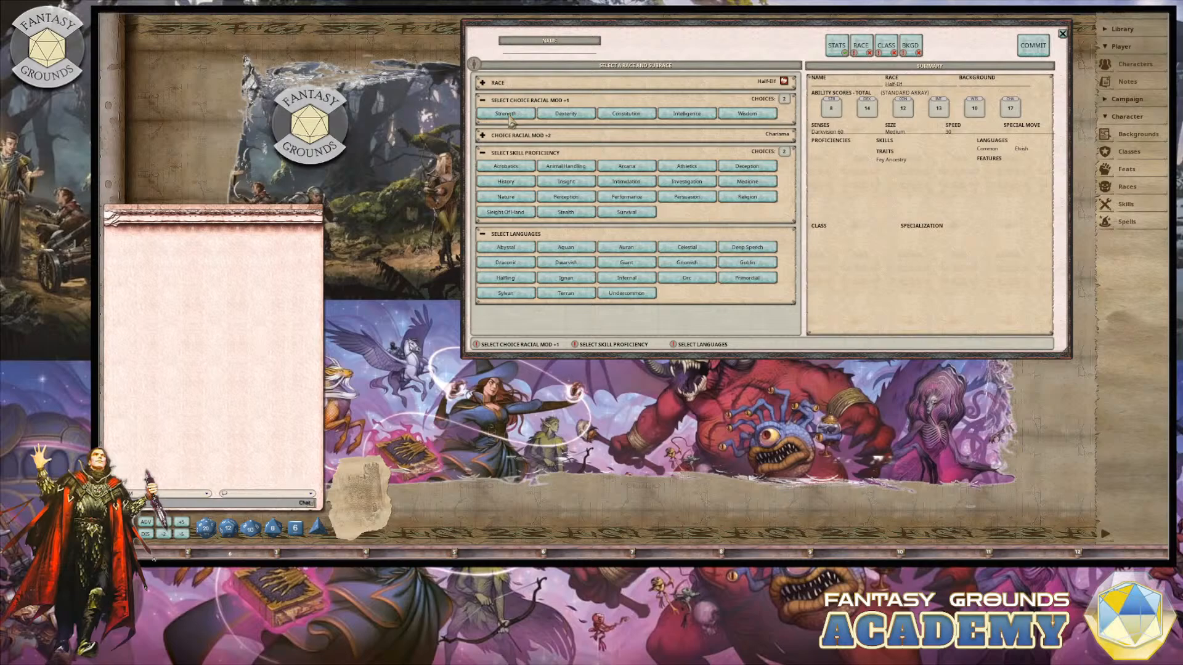
left_click(569, 116)
left_click(701, 117)
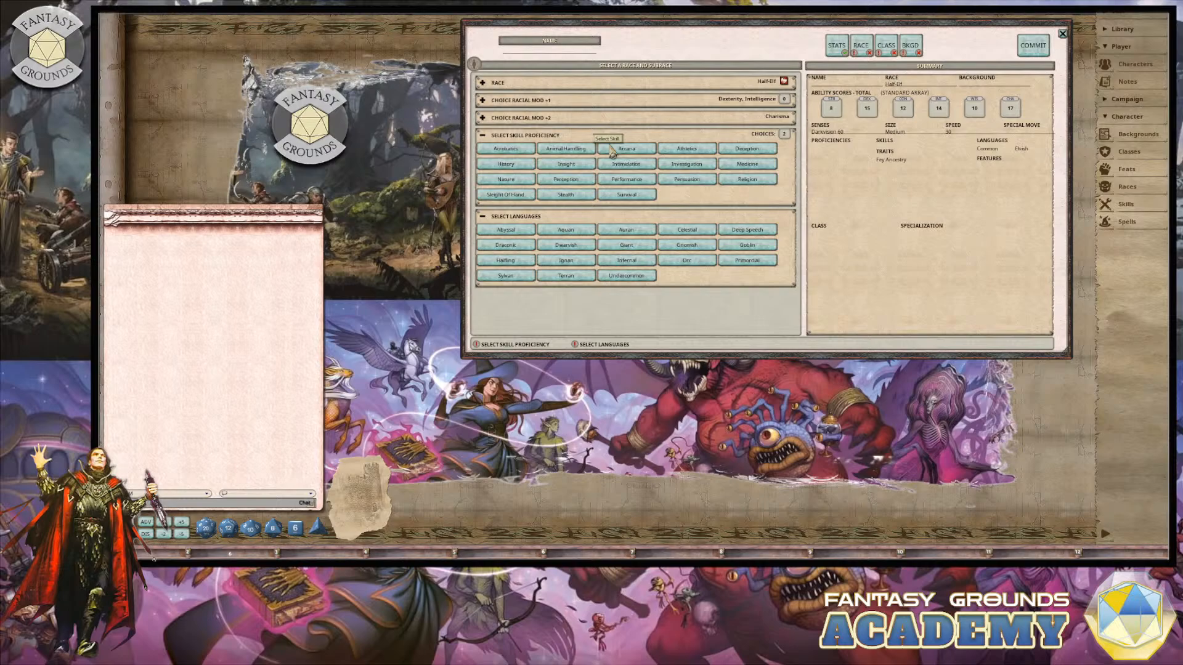
Step: Select Survival and Stealth as the Half-Elf's skill proficiencies and Sylvan as the extra language
left_click(633, 196)
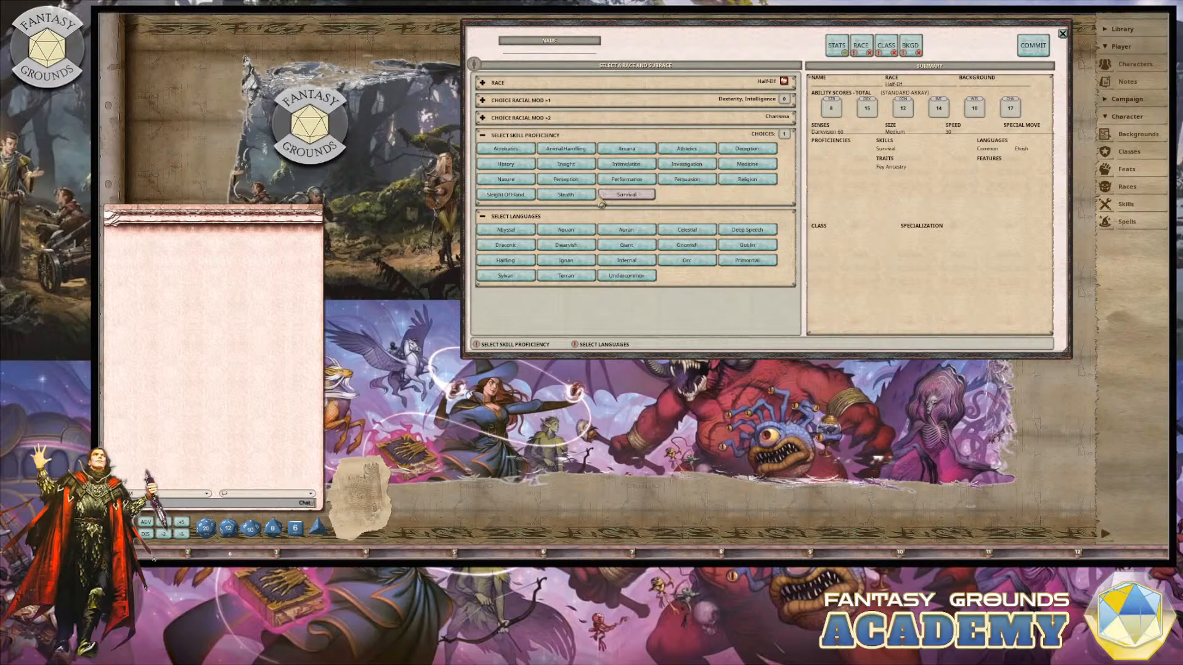
left_click(579, 196)
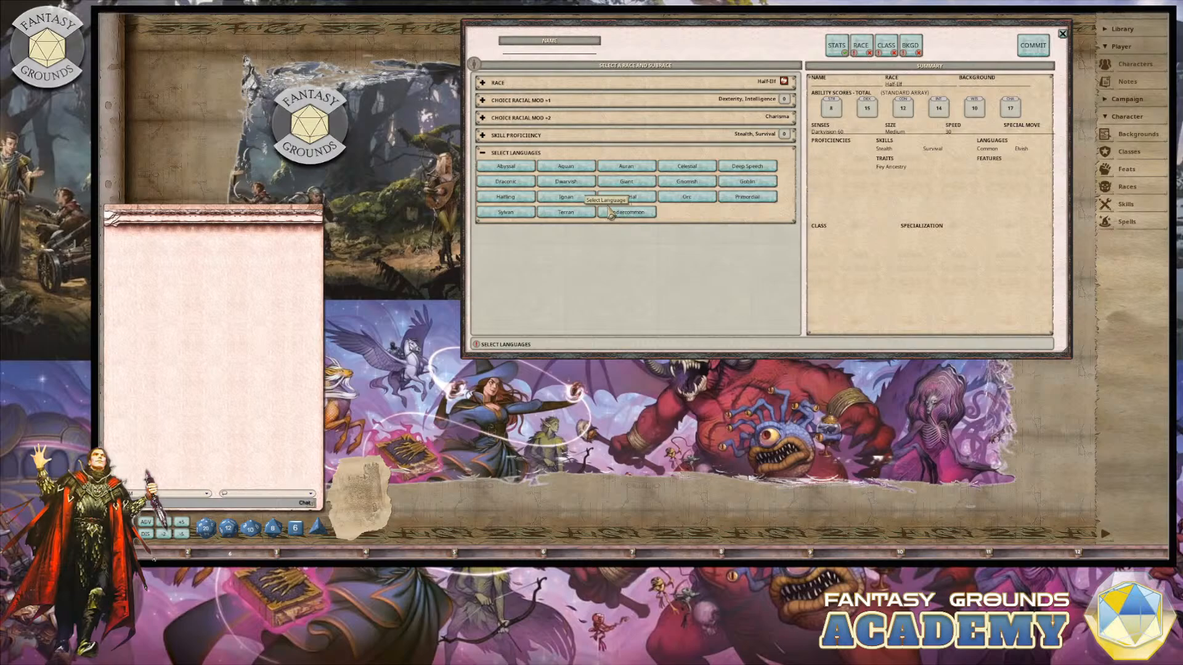
left_click(520, 215)
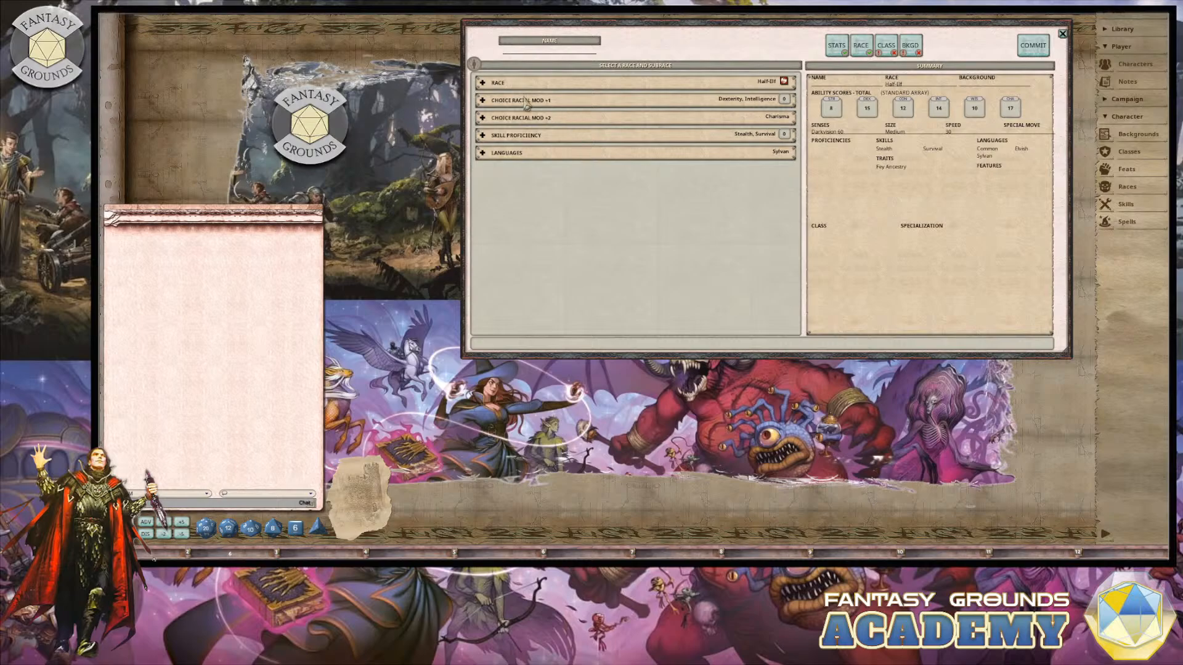
left_click(483, 84)
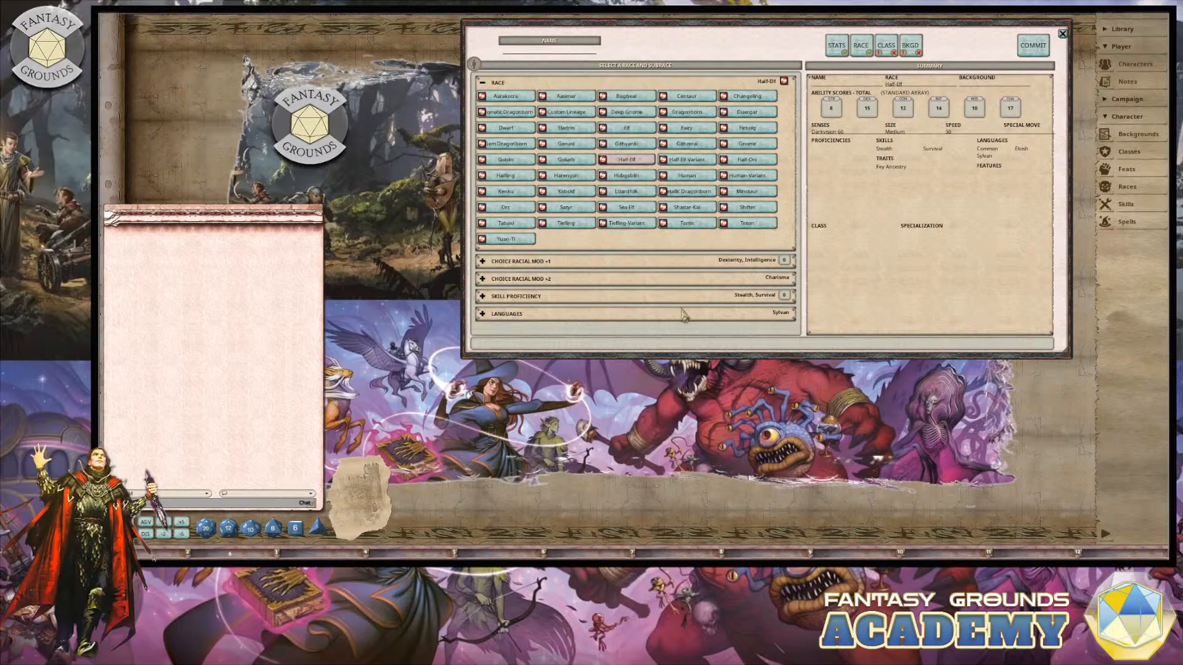
left_click(486, 84)
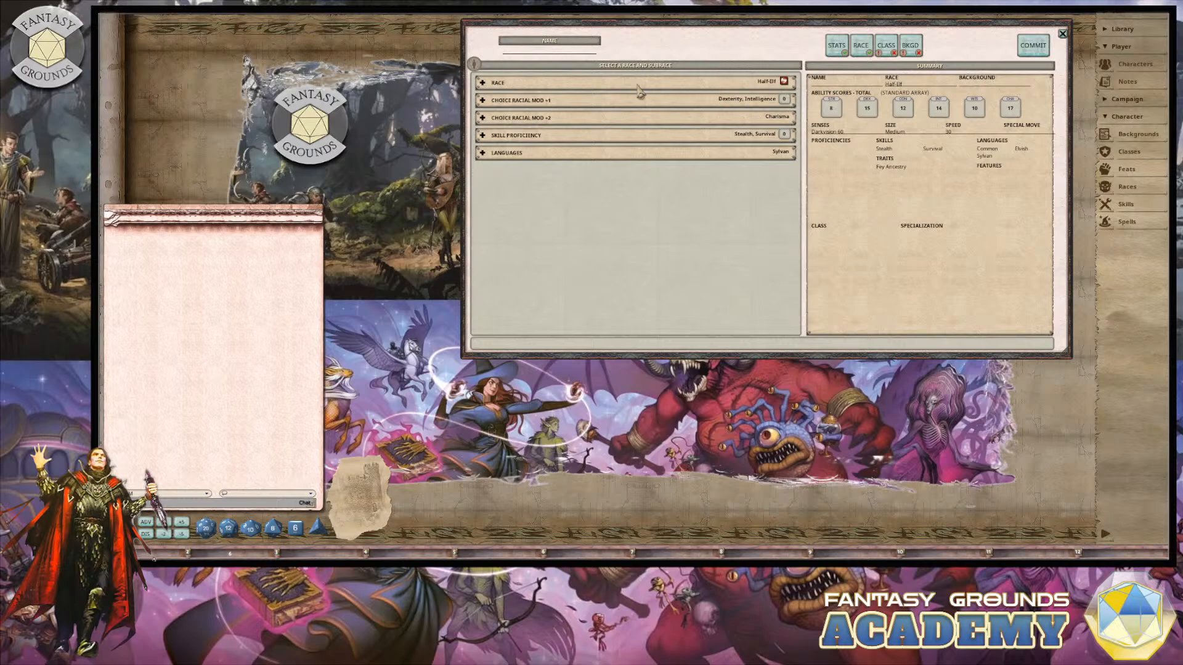
Step: Choose Bard as the class, with lyre, flute and drum as its tool proficiencies
left_click(894, 51)
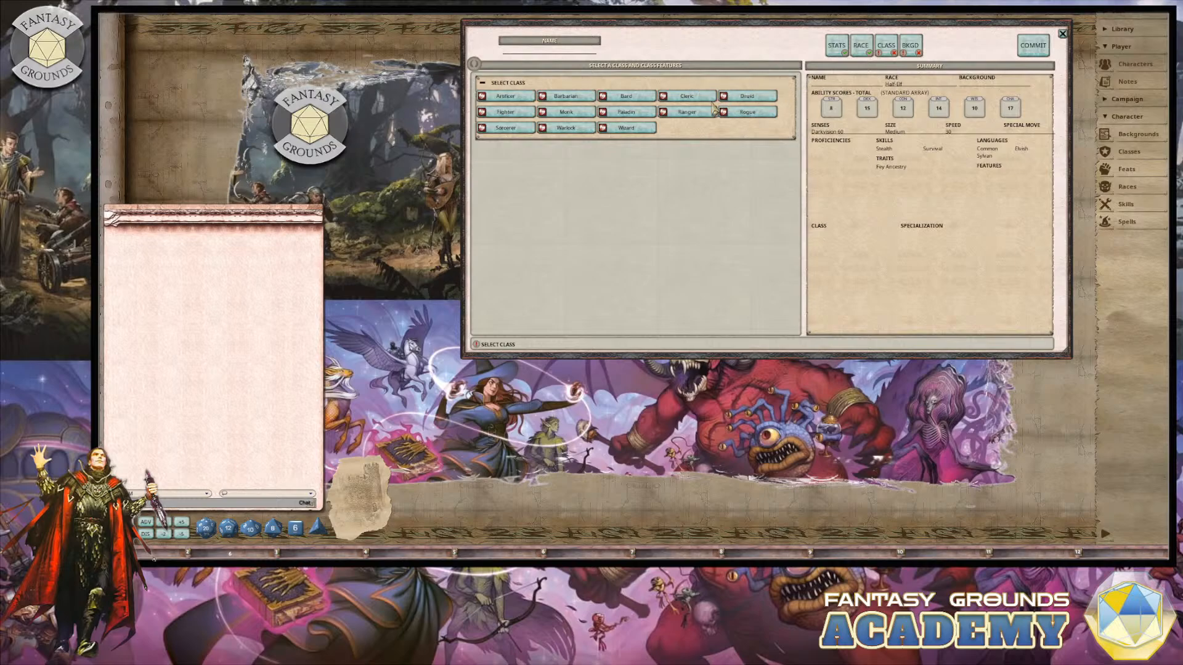
left_click(639, 95)
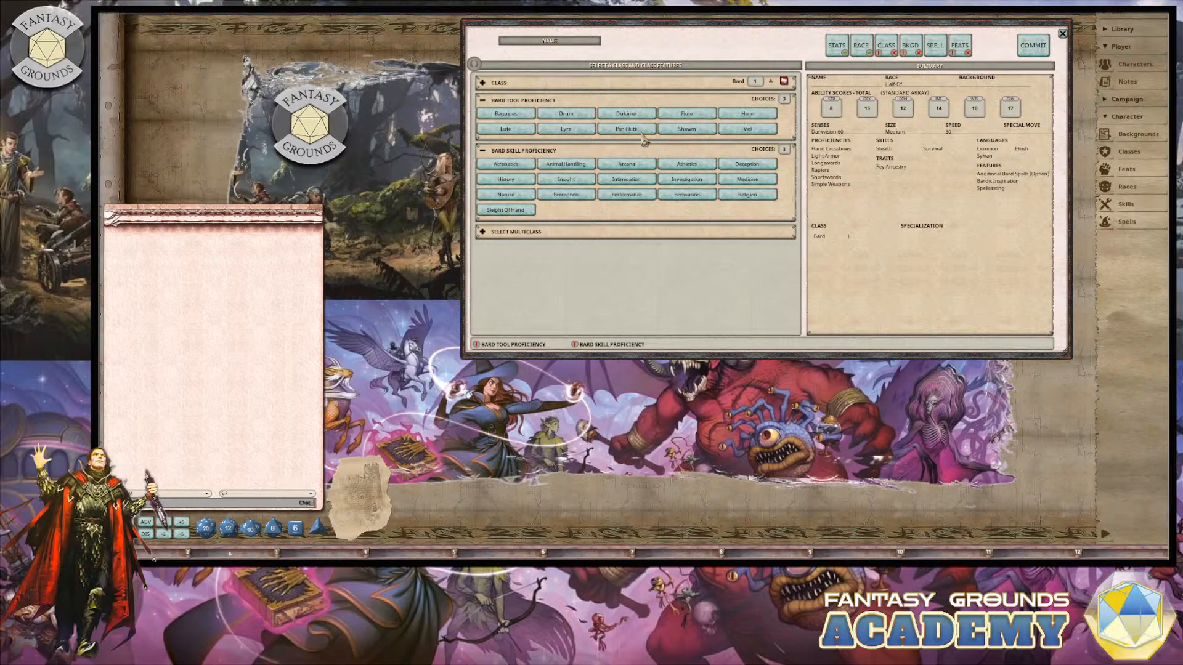
left_click(565, 129)
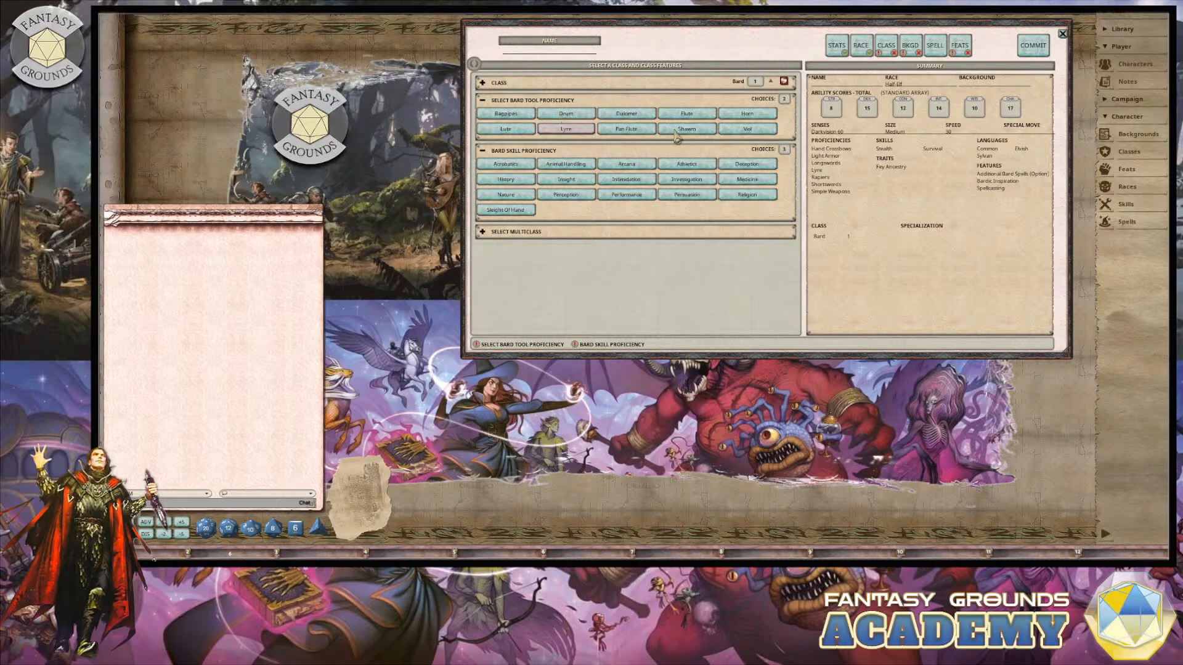
left_click(698, 119)
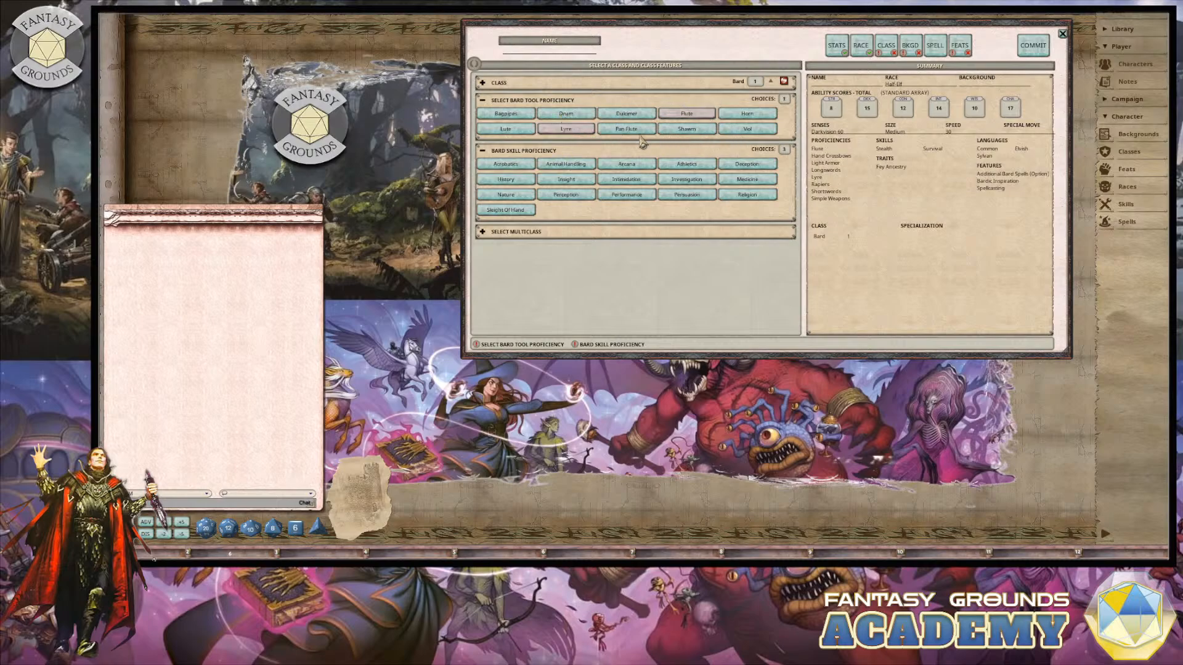
left_click(578, 117)
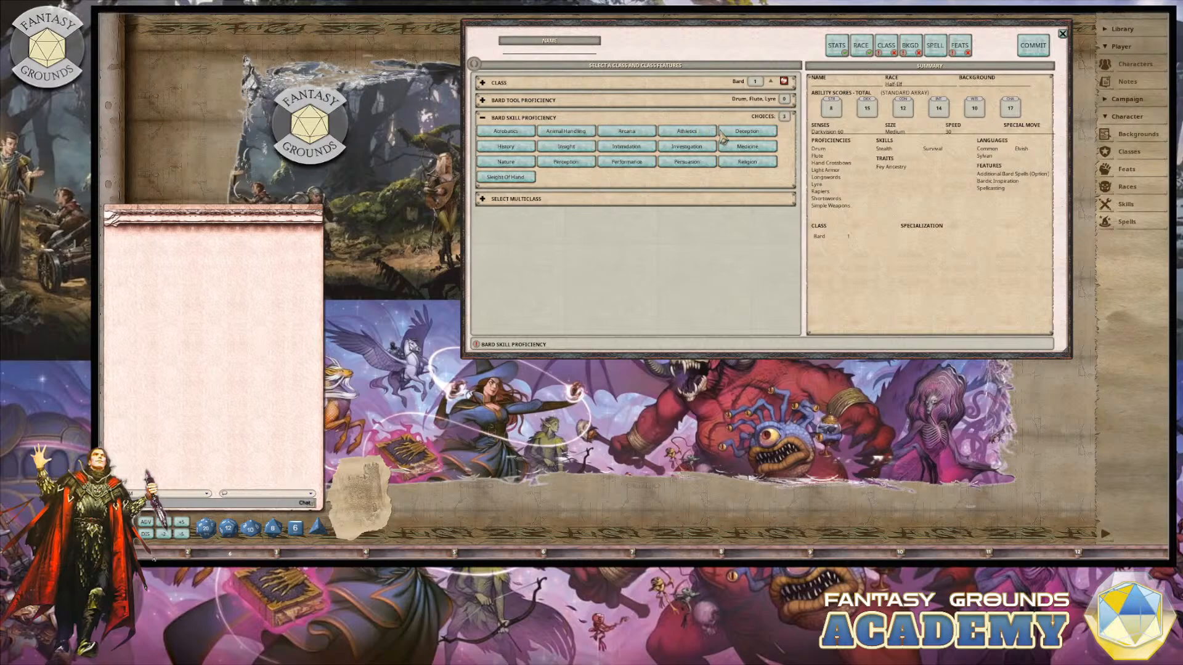
Step: Select Acrobatics, Performance and Persuasion as the Bard's skill proficiencies
left_click(509, 133)
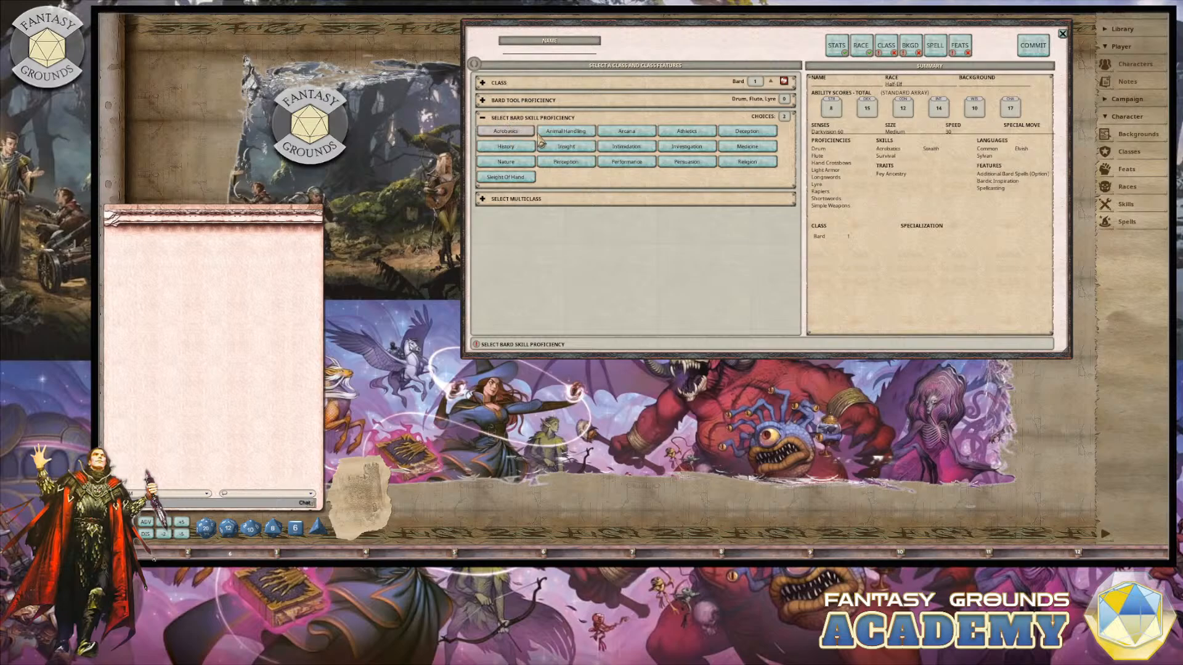
left_click(620, 164)
left_click(686, 162)
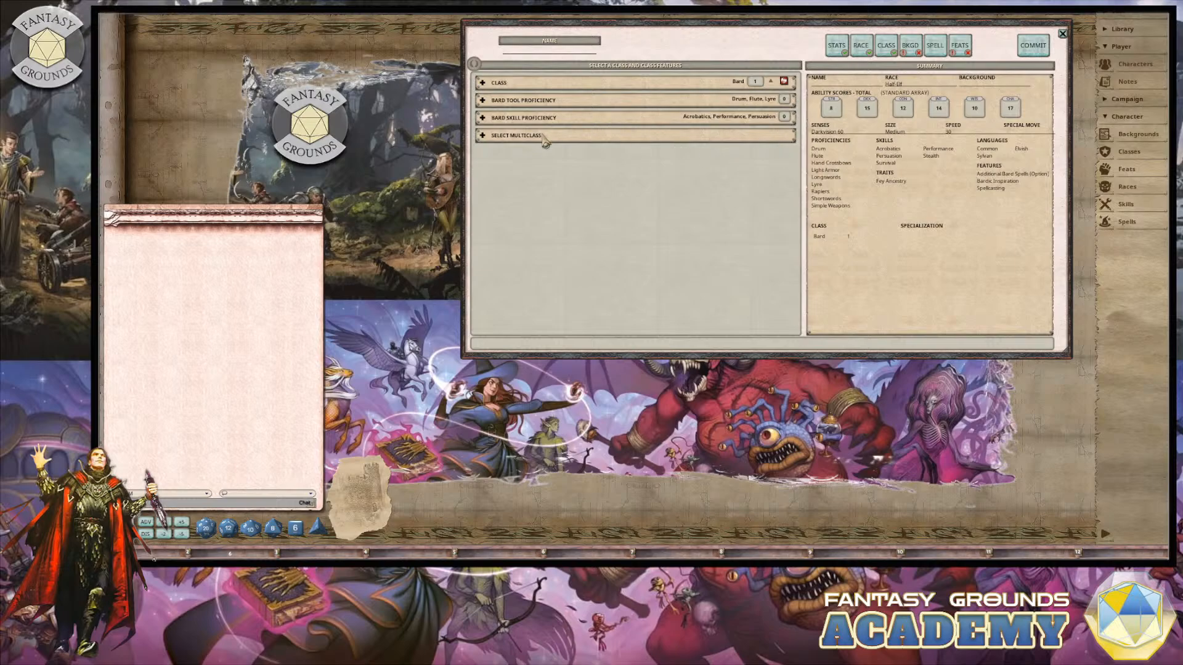
Step: Choose Entertainer as the background and select Perception and Insight as the replacement Bard skill proficiencies
left_click(913, 51)
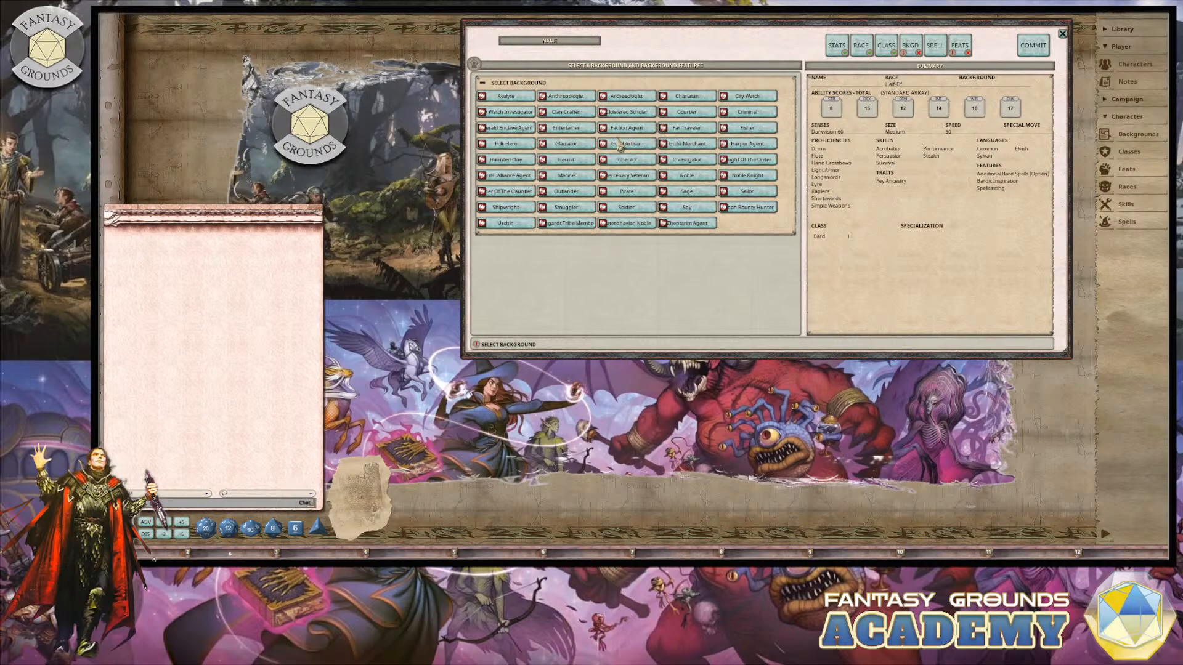
left_click(577, 128)
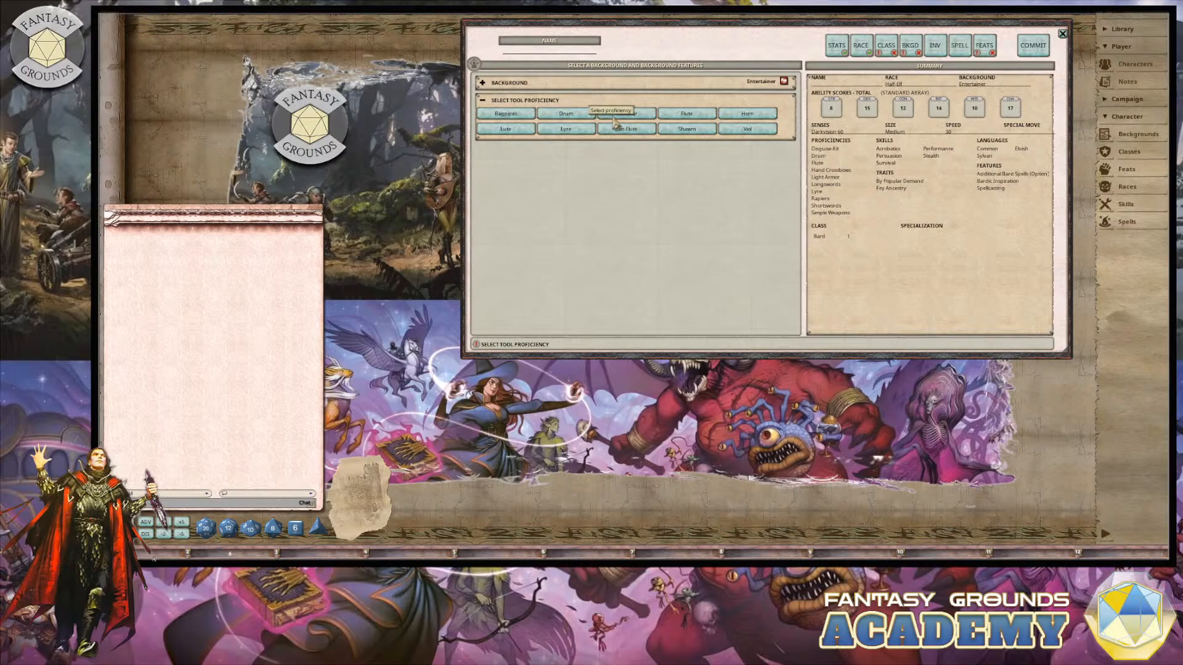
left_click(888, 48)
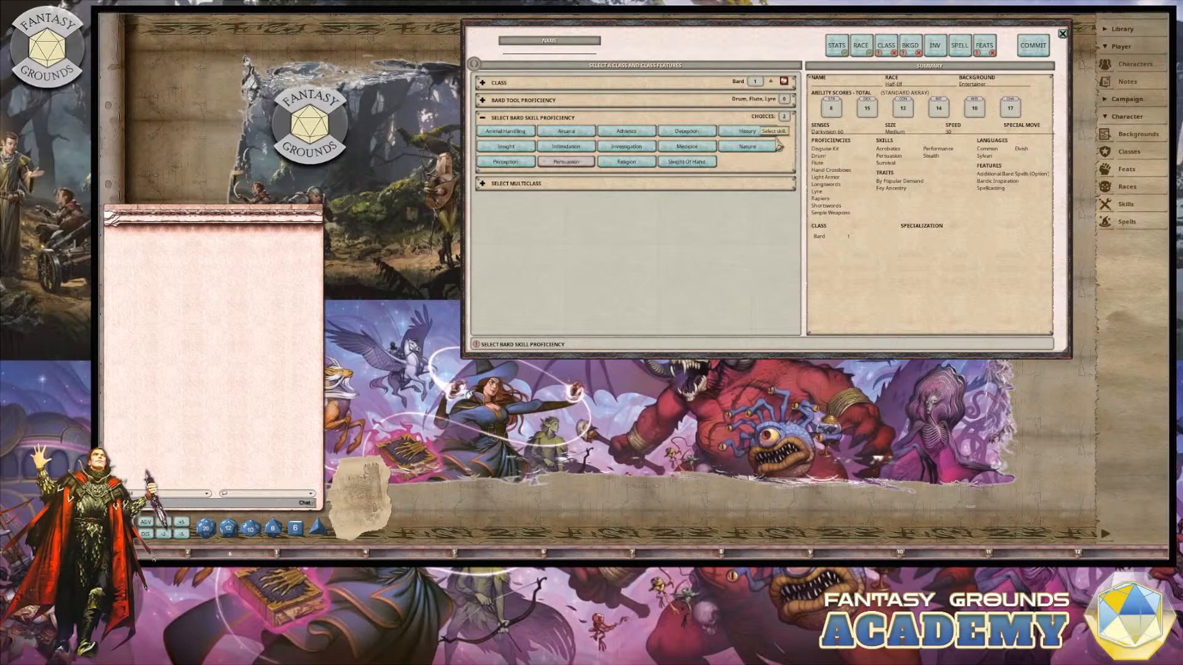
left_click(511, 163)
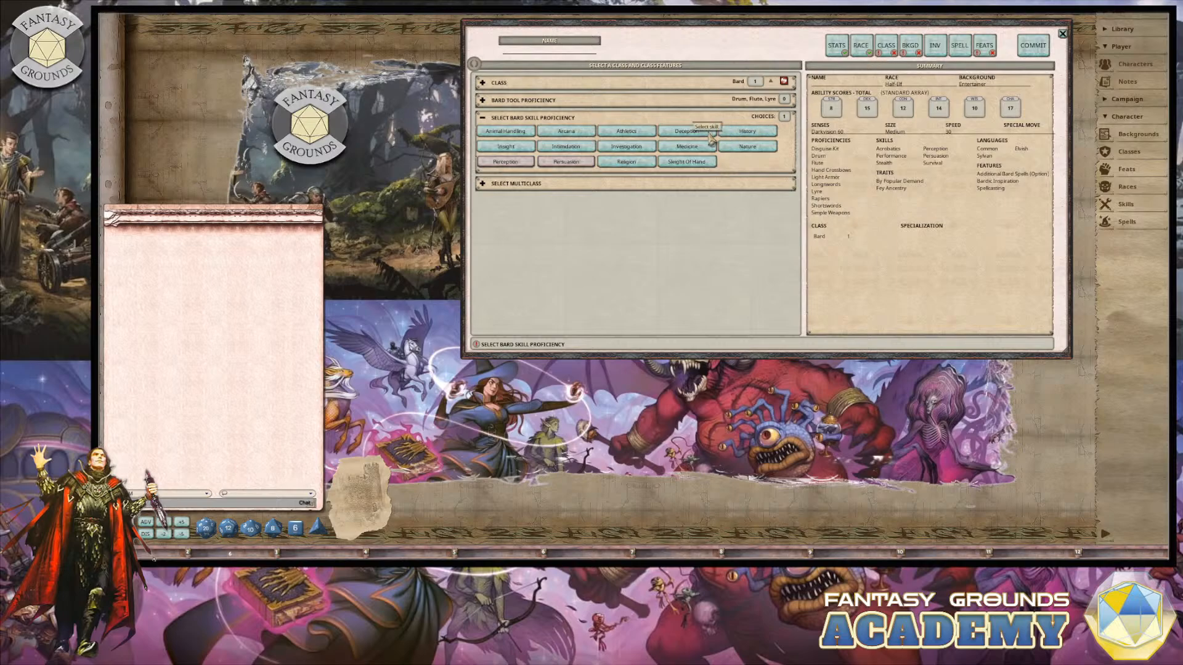
left_click(519, 149)
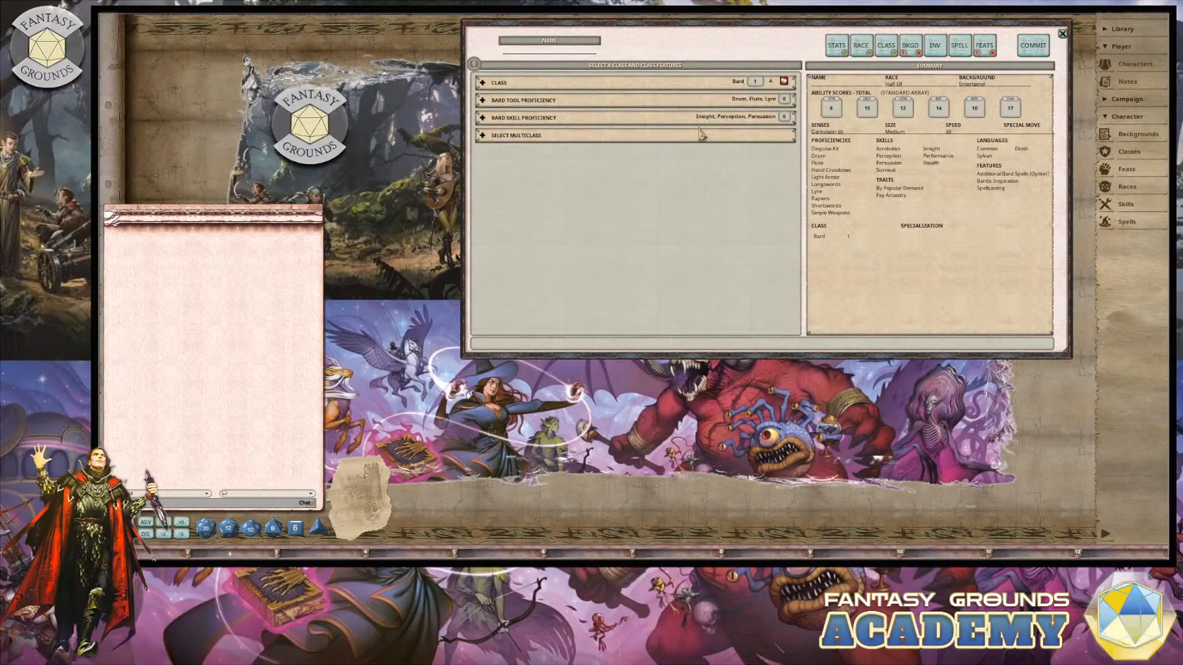
Step: Select lute as the tool proficiency granted by the Entertainer background
left_click(917, 47)
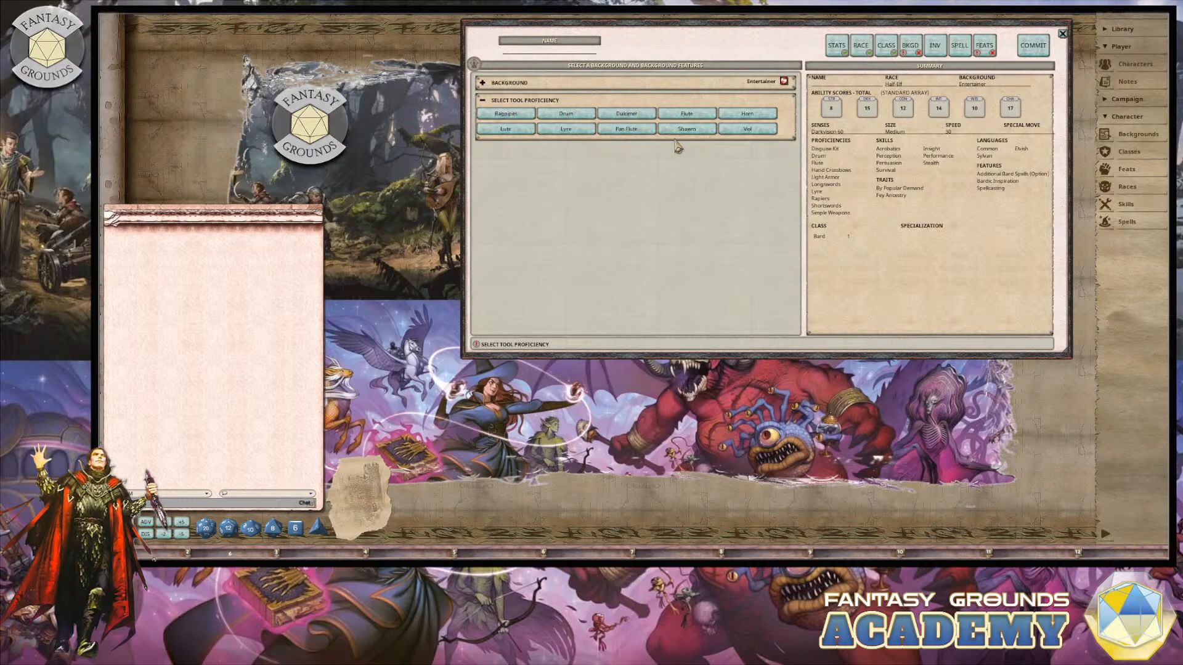
left_click(513, 129)
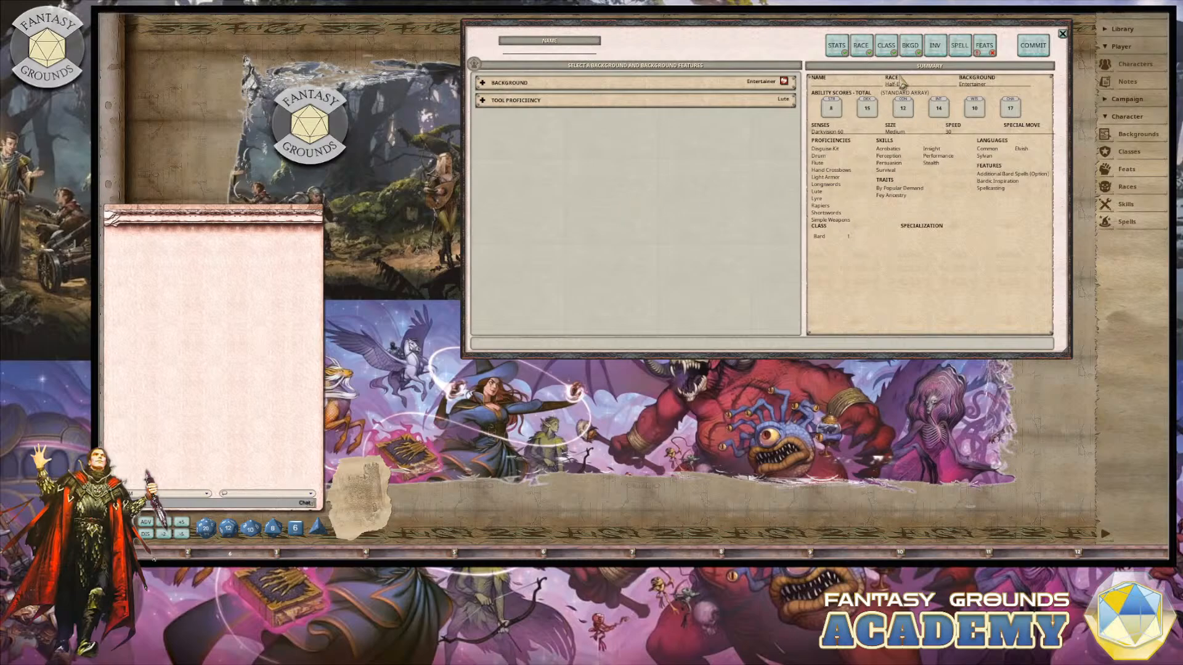
Step: Pick the starting equipment: Entertainer's Pack, rapier and lute for the class choices, and flute for the background choice
left_click(936, 47)
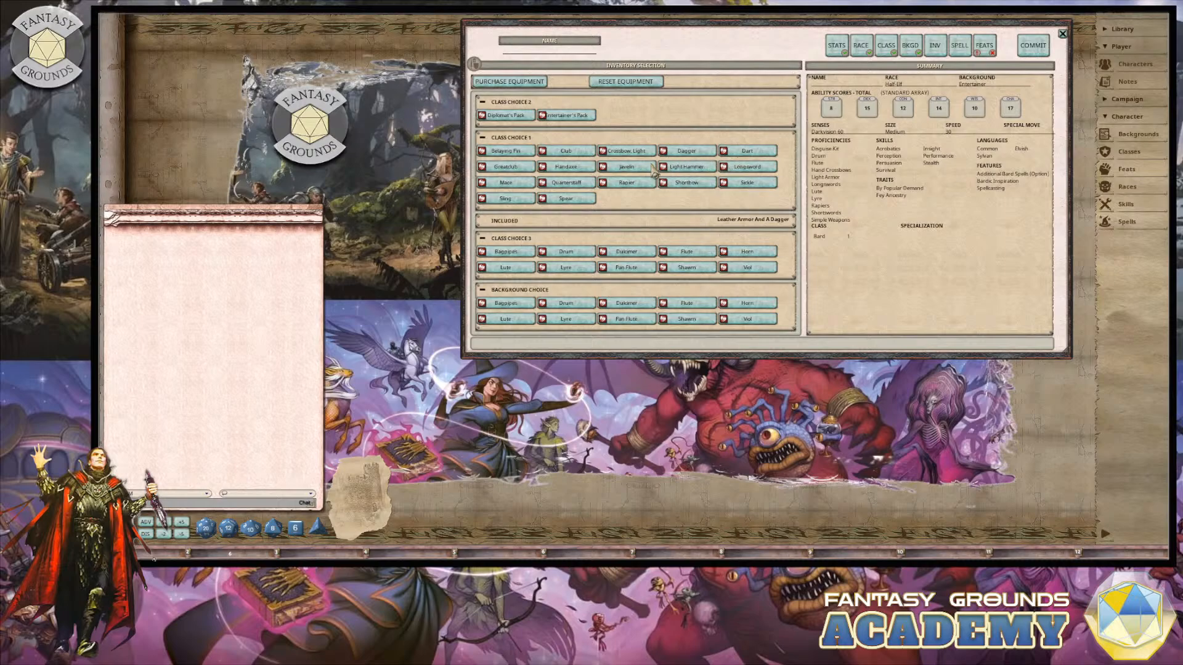
left_click(564, 116)
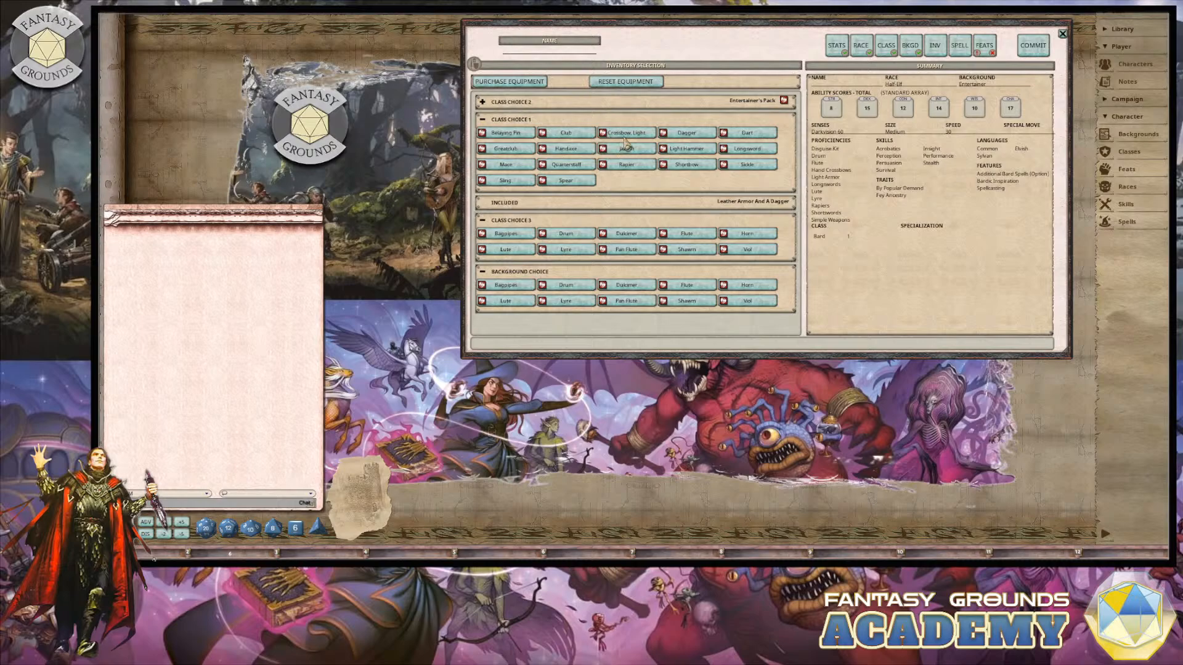
left_click(627, 165)
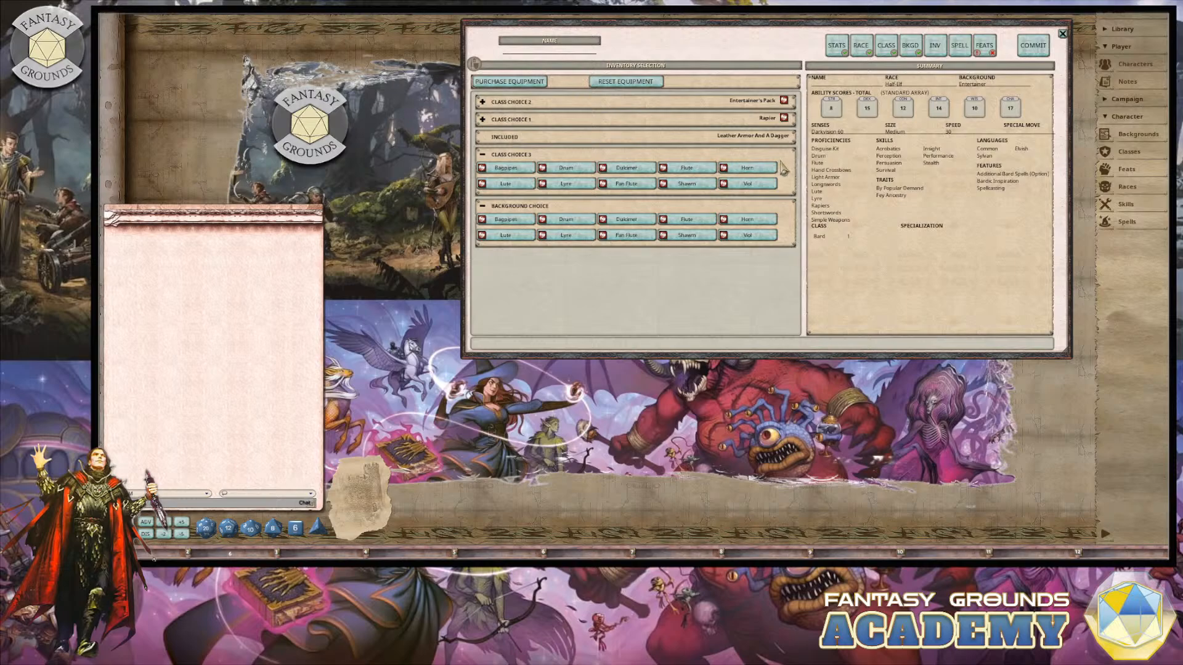
left_click(522, 184)
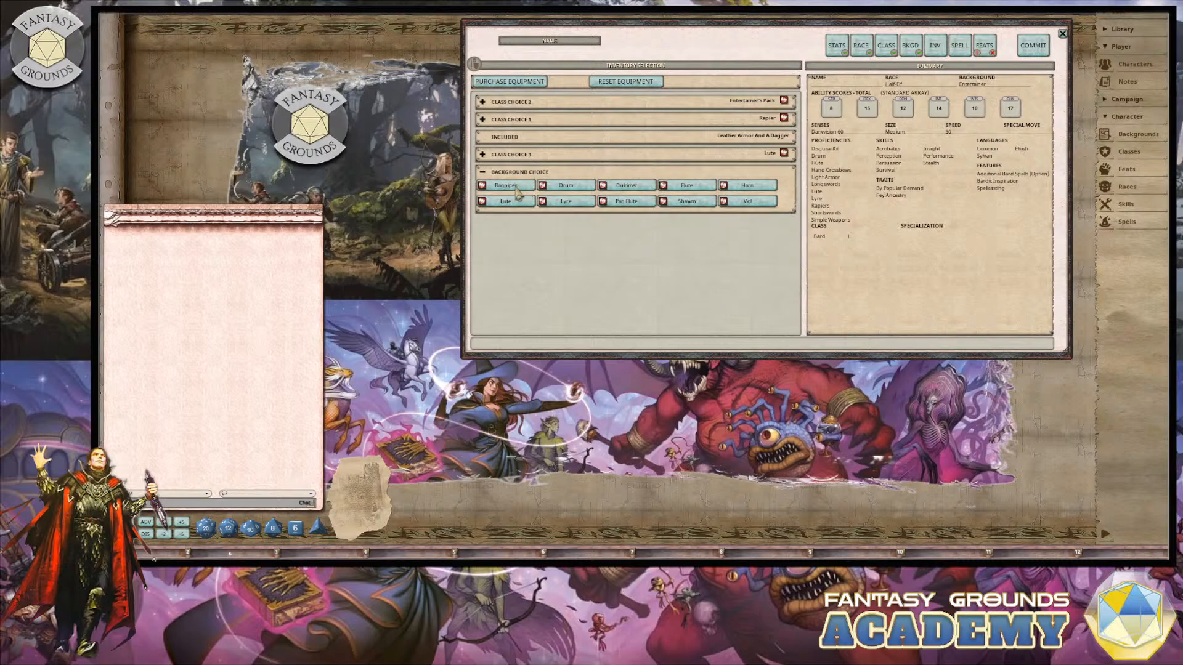
left_click(688, 186)
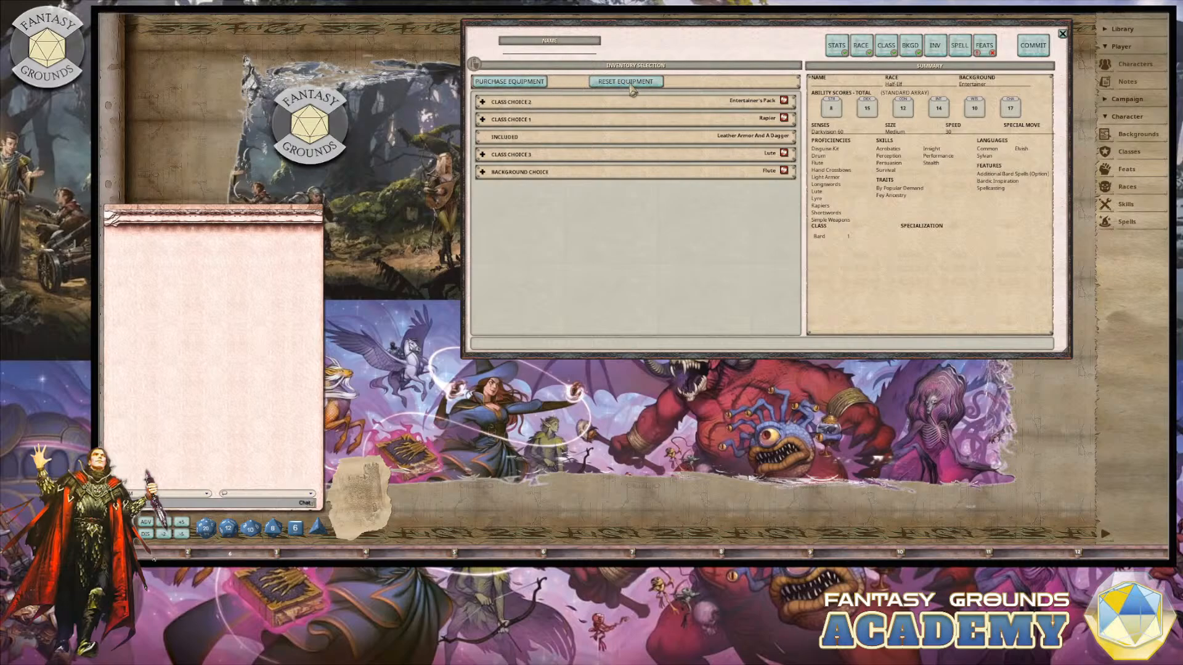
Step: Look through the gear available for purchase, then return to the starting equipment choices
left_click(524, 82)
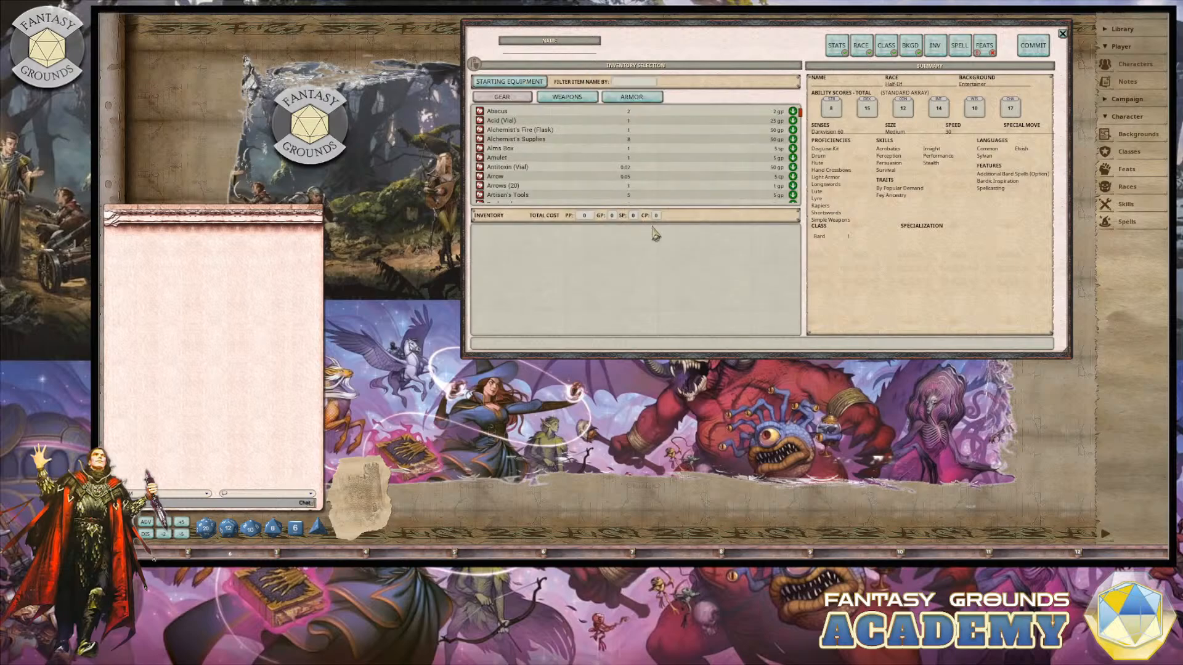
scroll(638, 194, "down", 1)
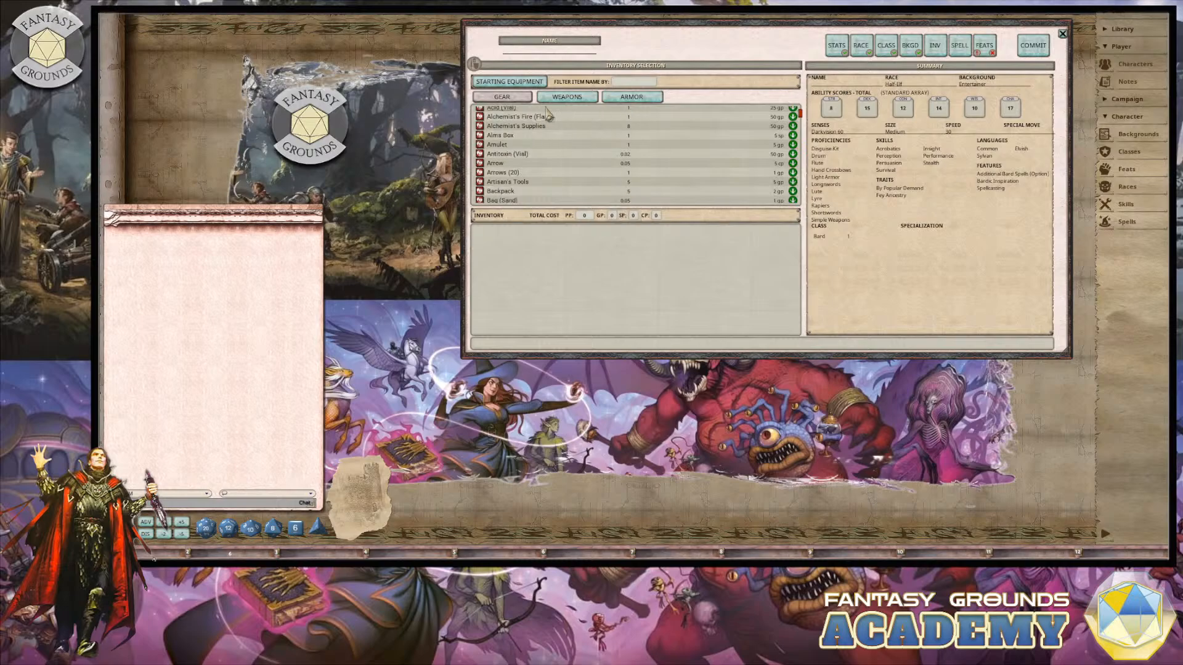
scroll(644, 188, "down", 2)
scroll(605, 173, "down", 3)
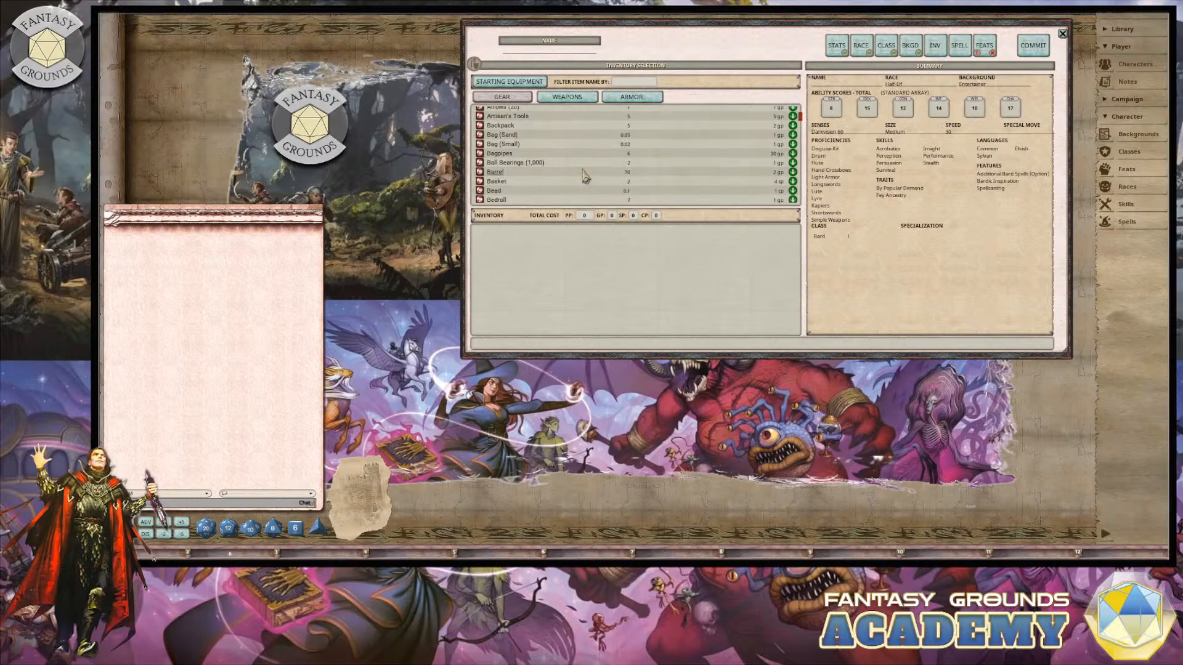
scroll(587, 179, "up", 6)
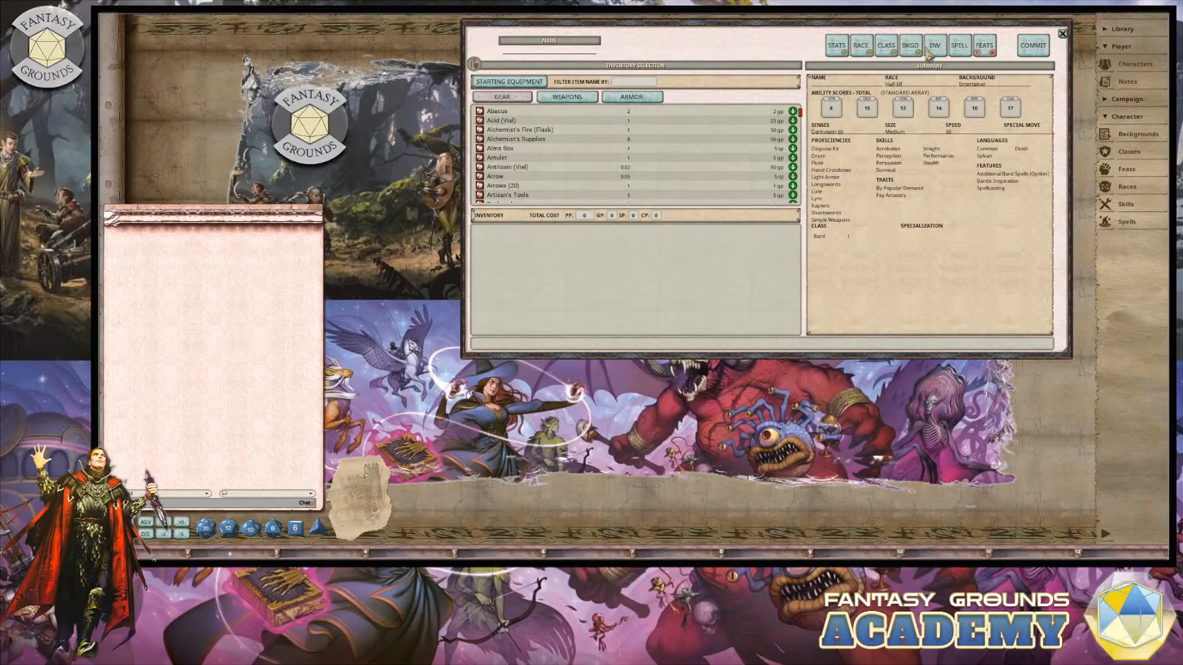
left_click(524, 85)
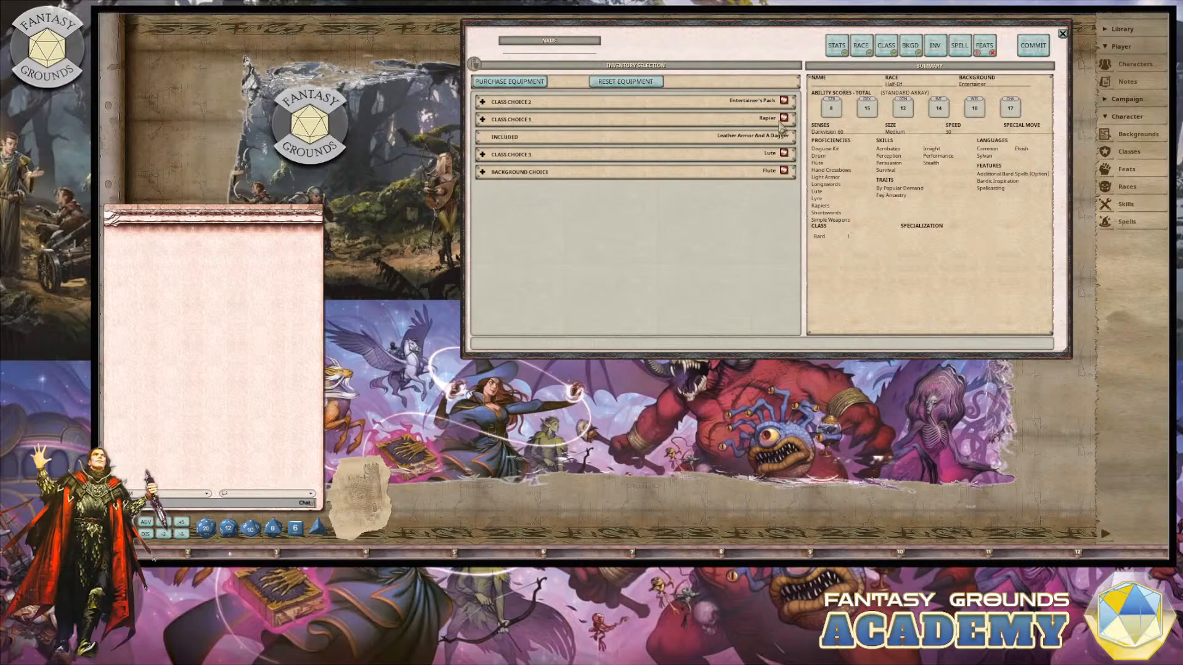
Step: Add Mage Hand and Prestidigitation as the Bard's cantrips
left_click(961, 47)
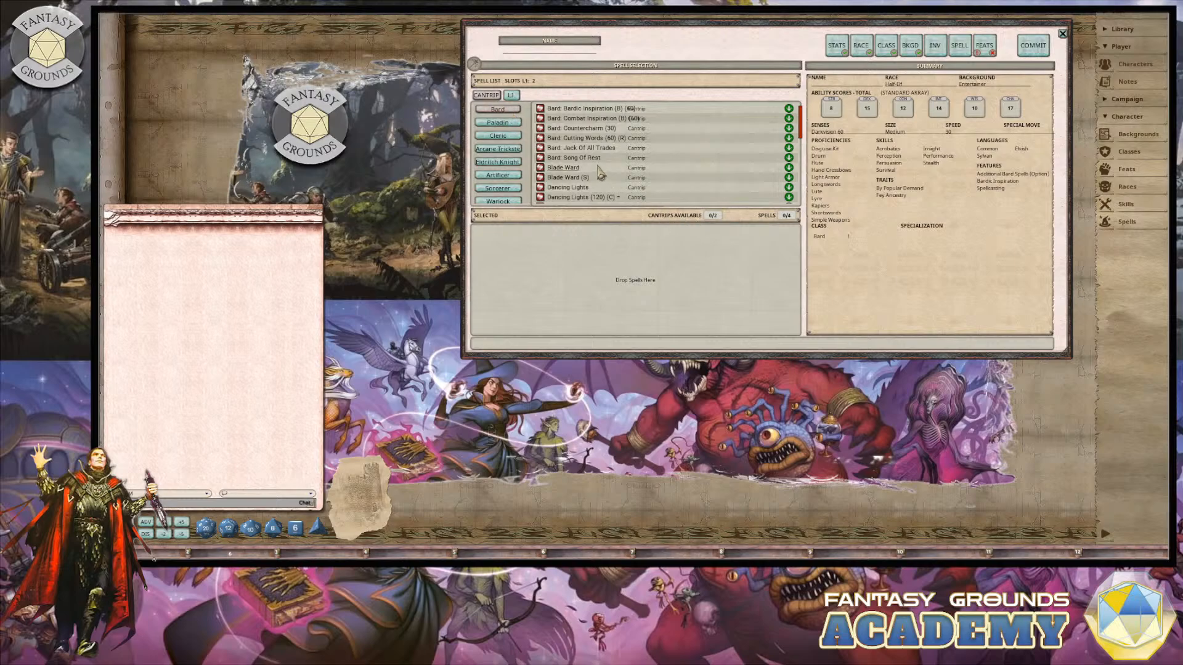
scroll(600, 172, "down", 2)
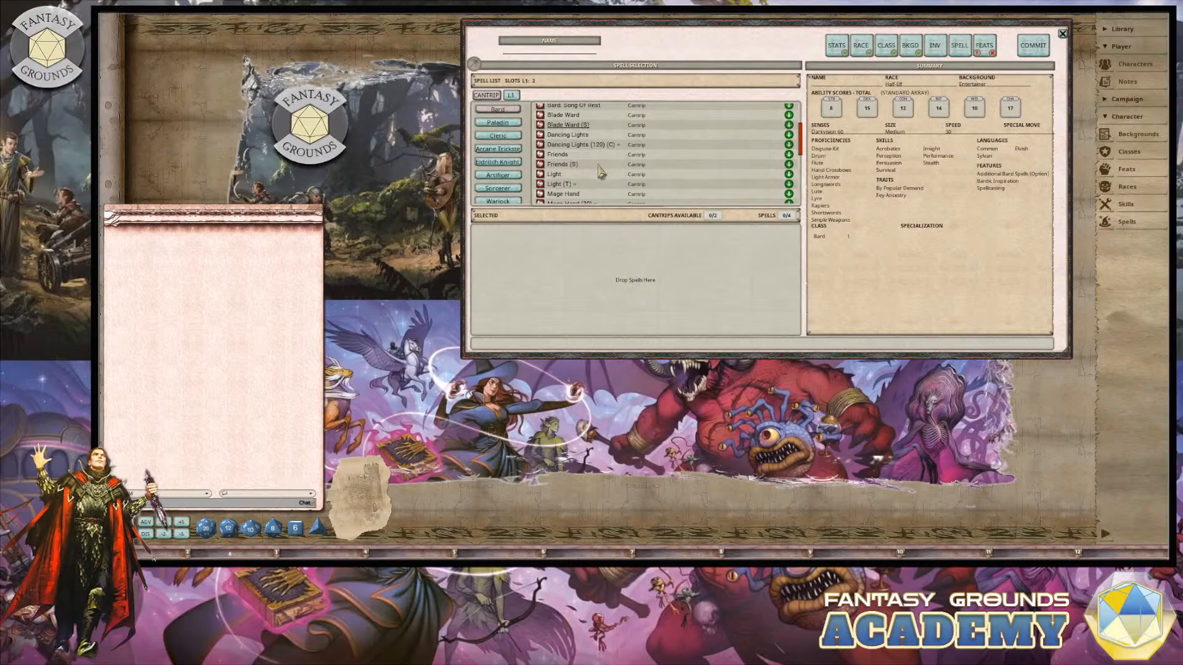
scroll(601, 172, "up", 2)
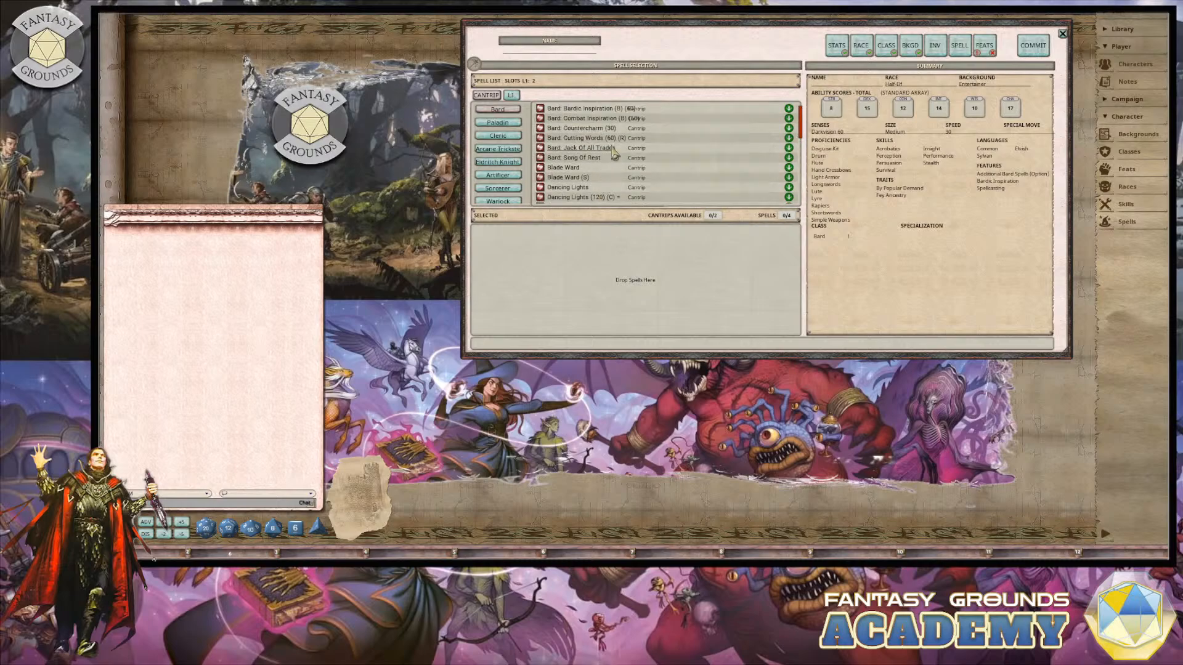
scroll(604, 172, "down", 2)
scroll(610, 172, "down", 2)
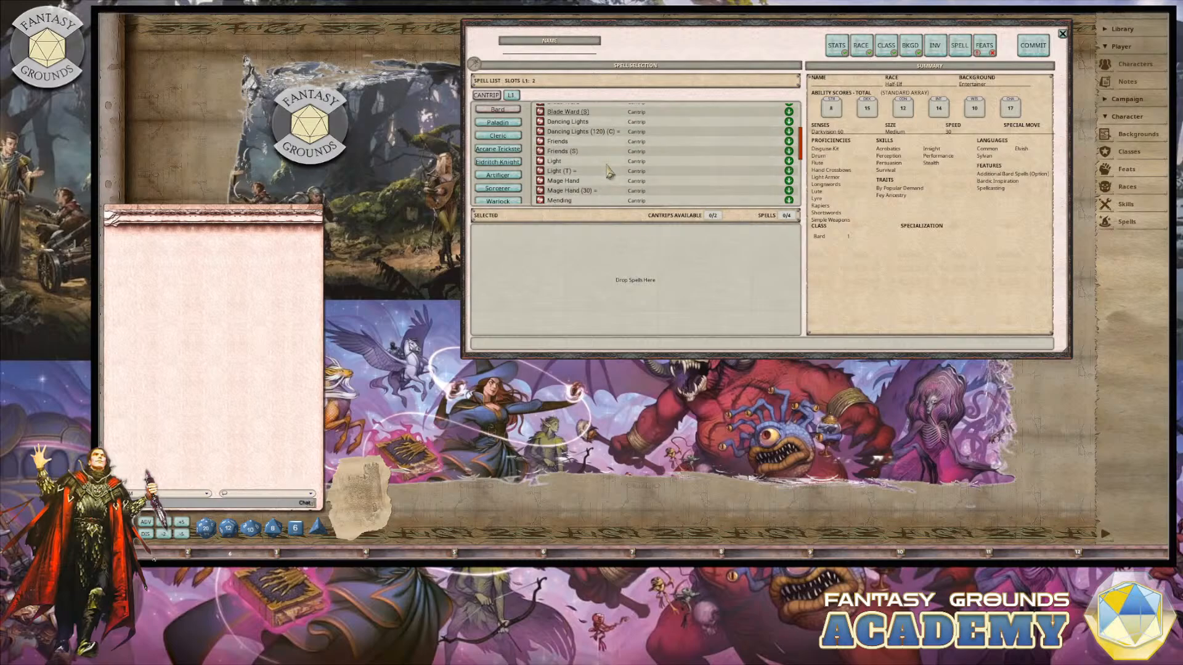
scroll(609, 173, "down", 1)
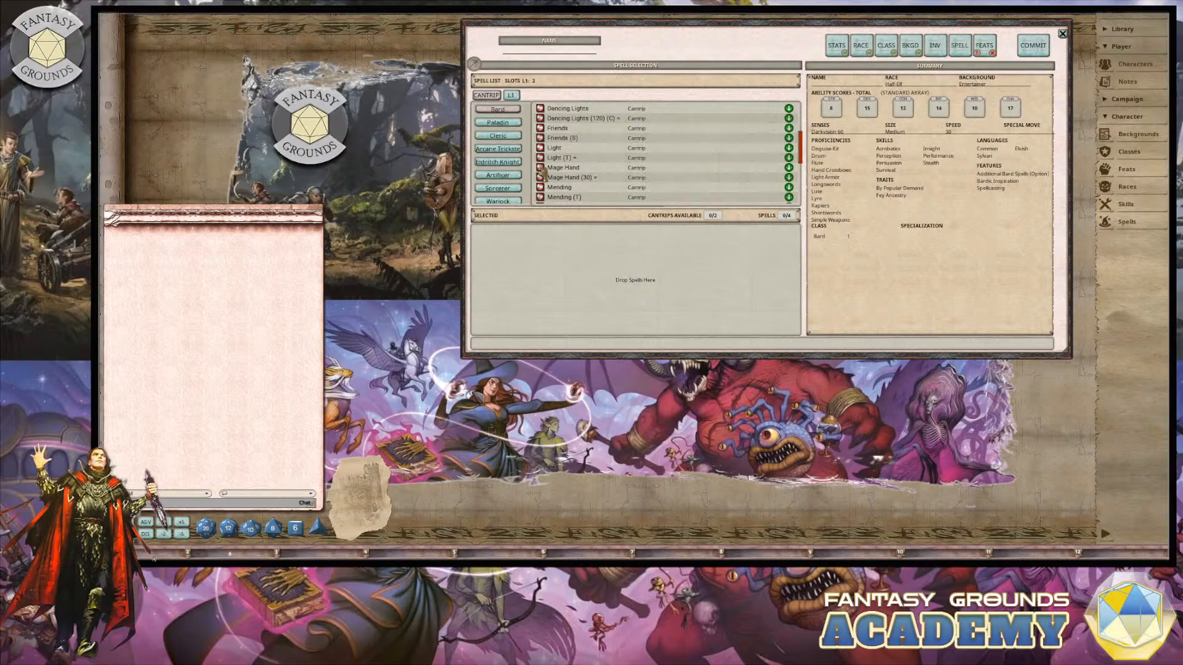
left_click(789, 169)
scroll(623, 179, "up", 2)
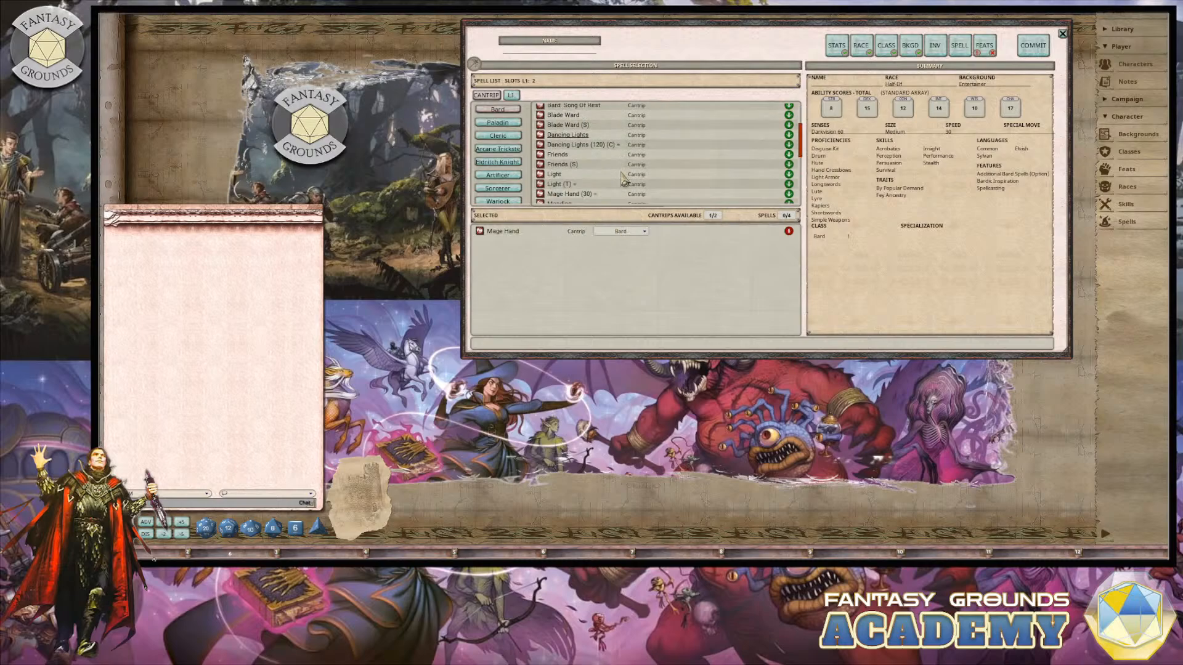
scroll(622, 178, "down", 5)
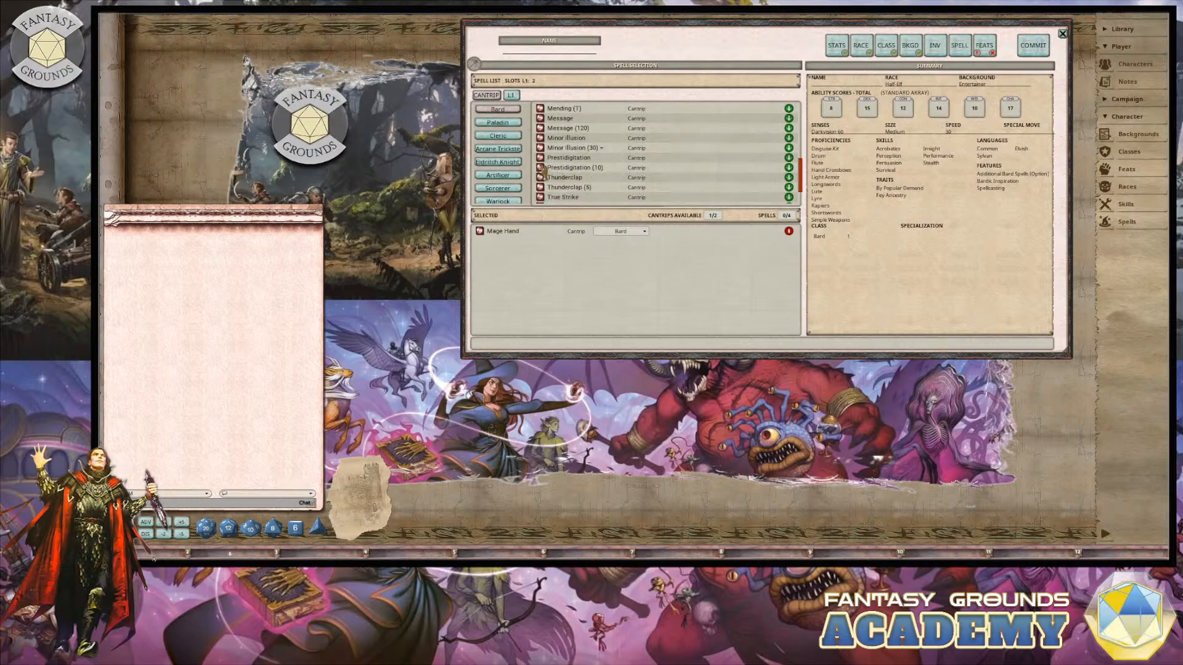
left_click(788, 158)
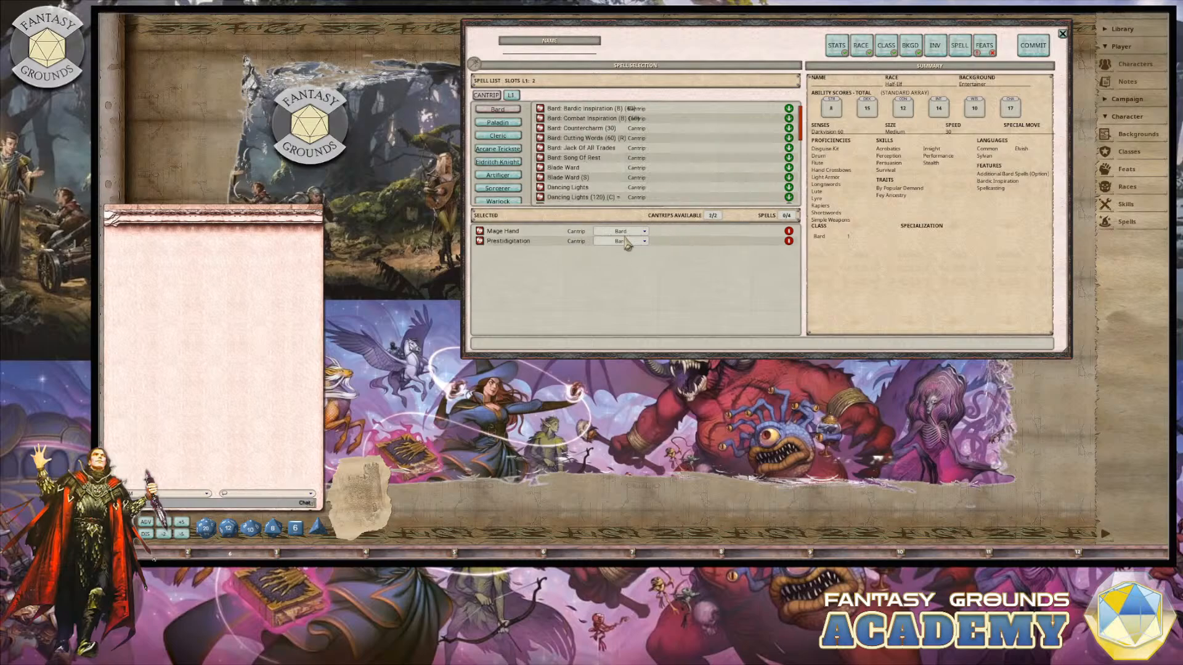
Step: Add Charm Person, Command, Cure Wounds and Faerie Fire as the Bard's level 1 spells
left_click(510, 95)
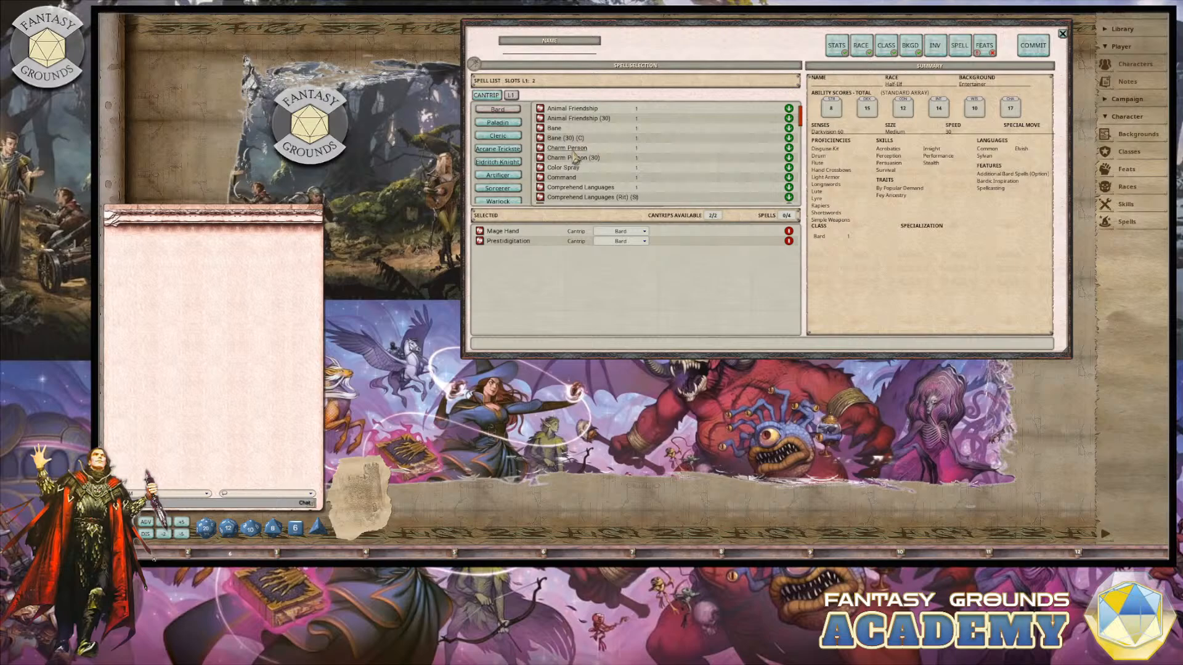
left_click(788, 151)
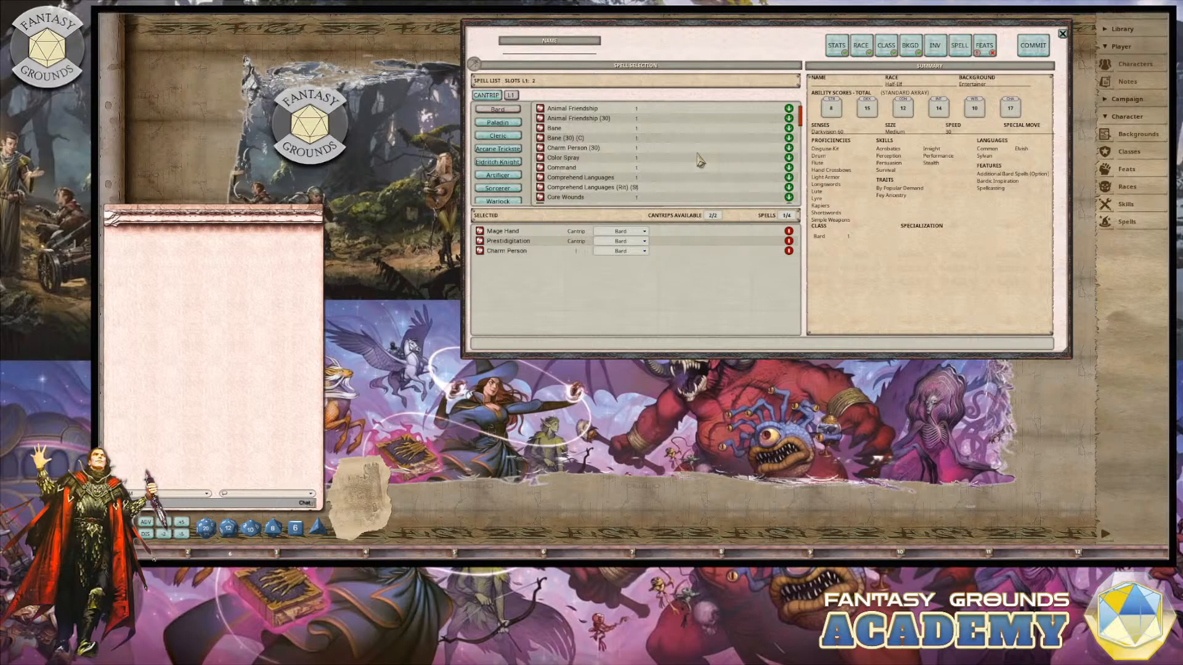
left_click(788, 154)
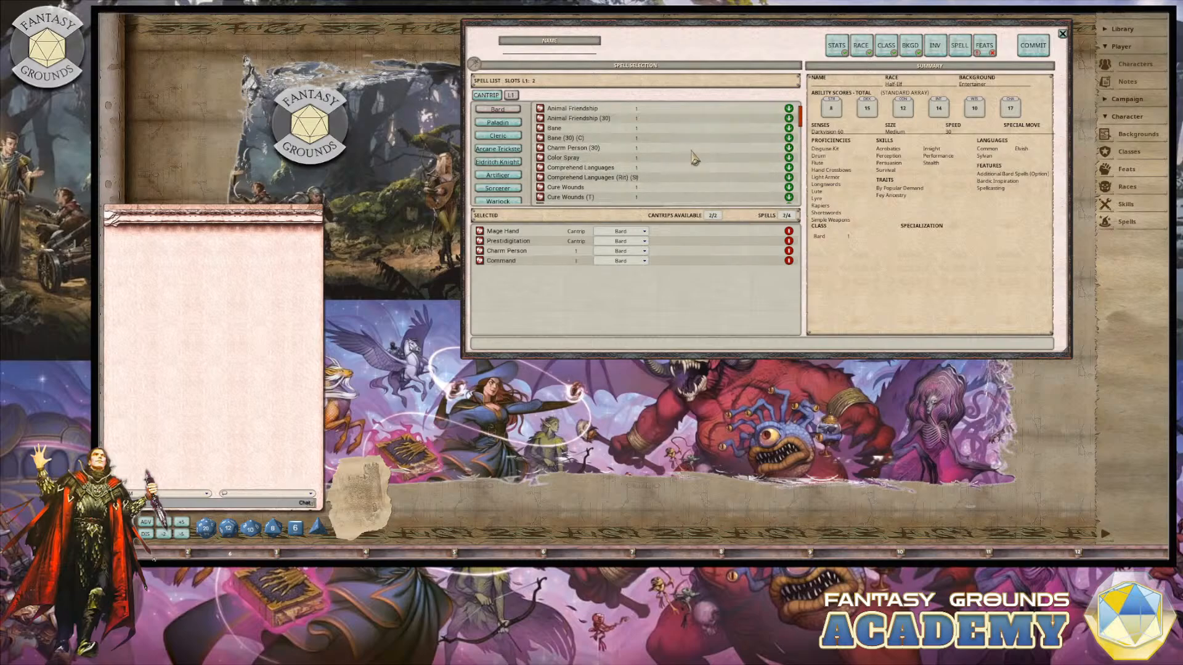
left_click(790, 195)
scroll(726, 183, "down", 5)
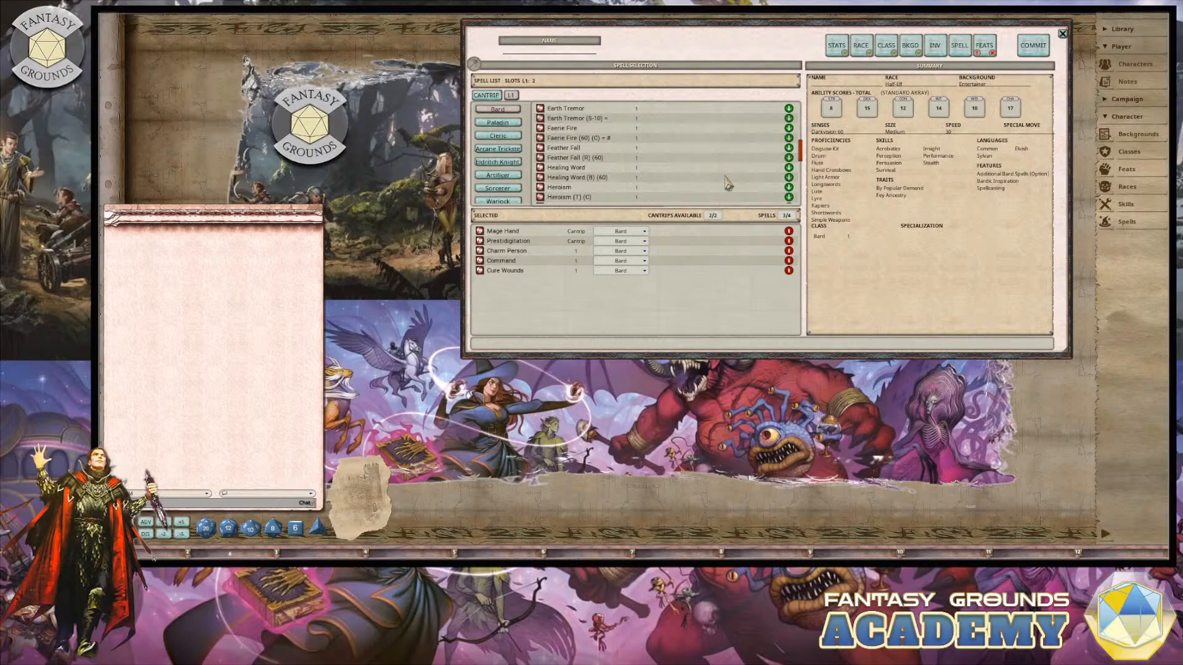
left_click(790, 130)
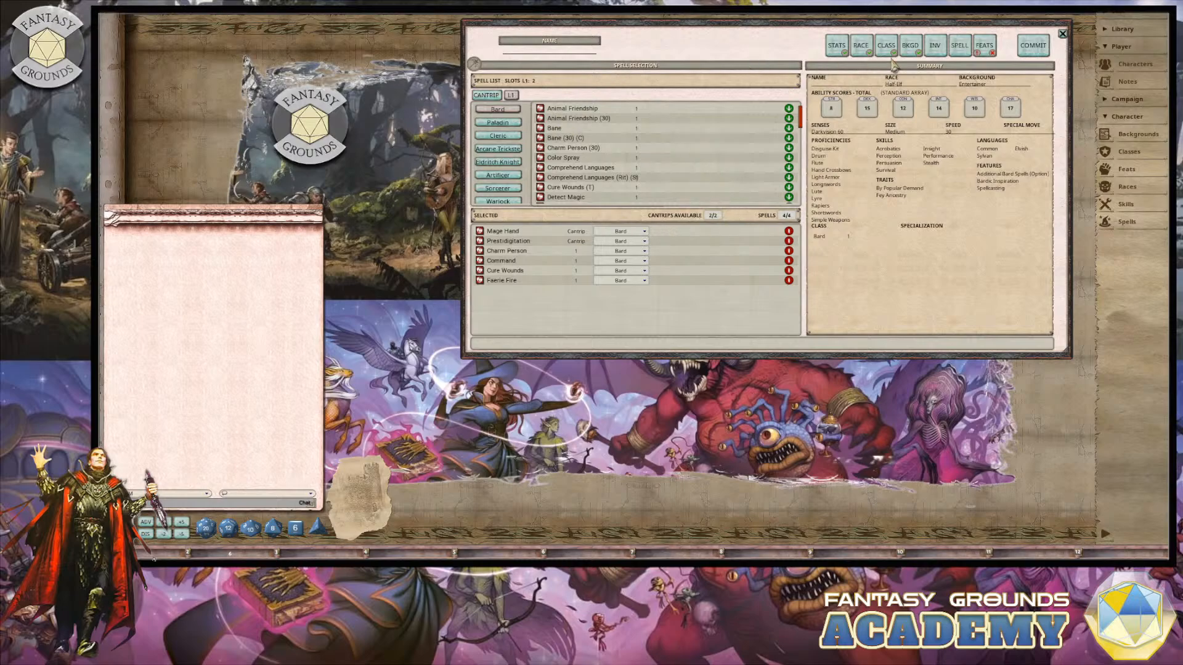
Step: Review the available feats and name the character "Bard Level 3 Half Elf"
left_click(986, 49)
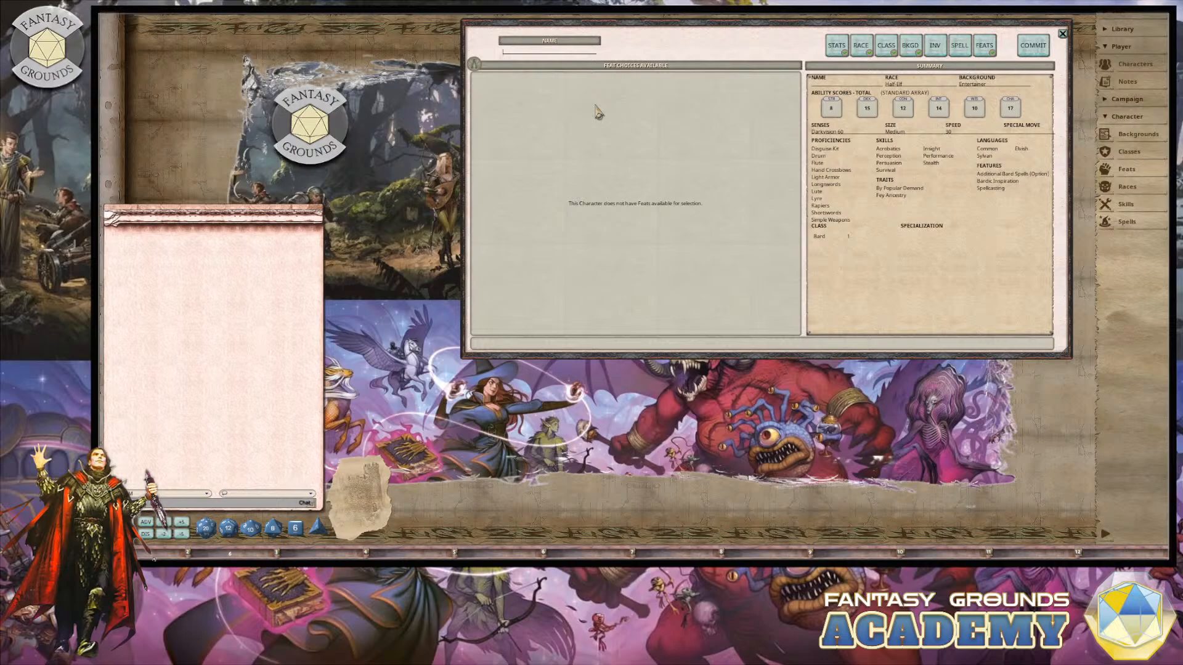
type("Bard Lev")
type("el 4")
type("half El")
key("BackSpace")
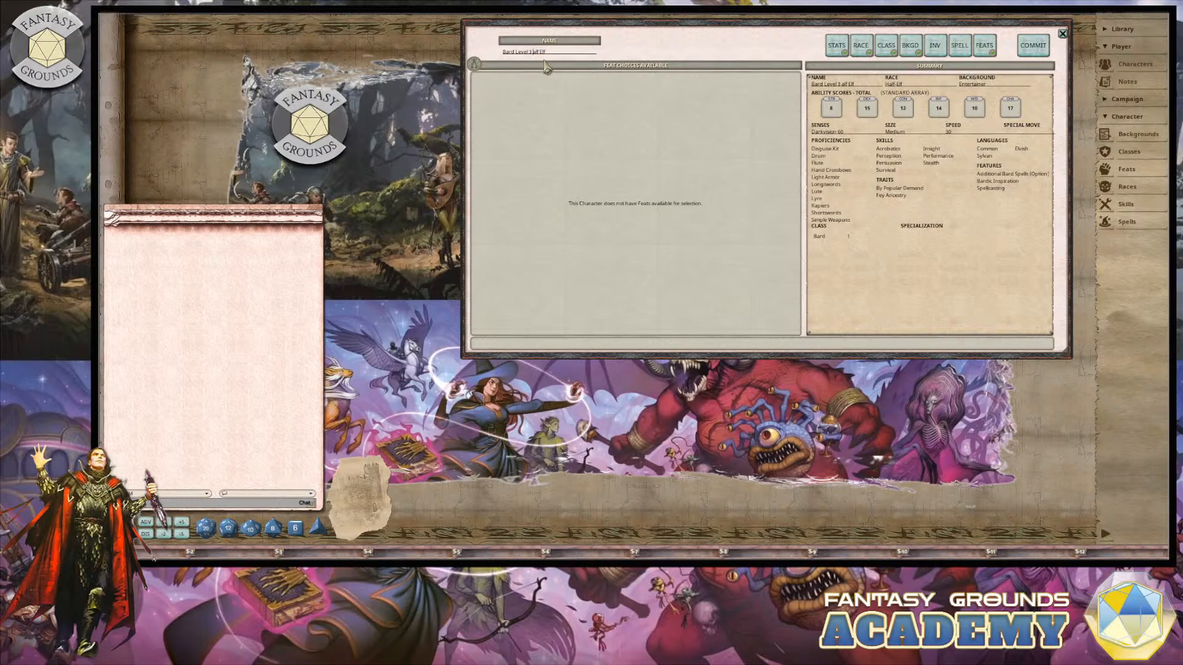
type("H")
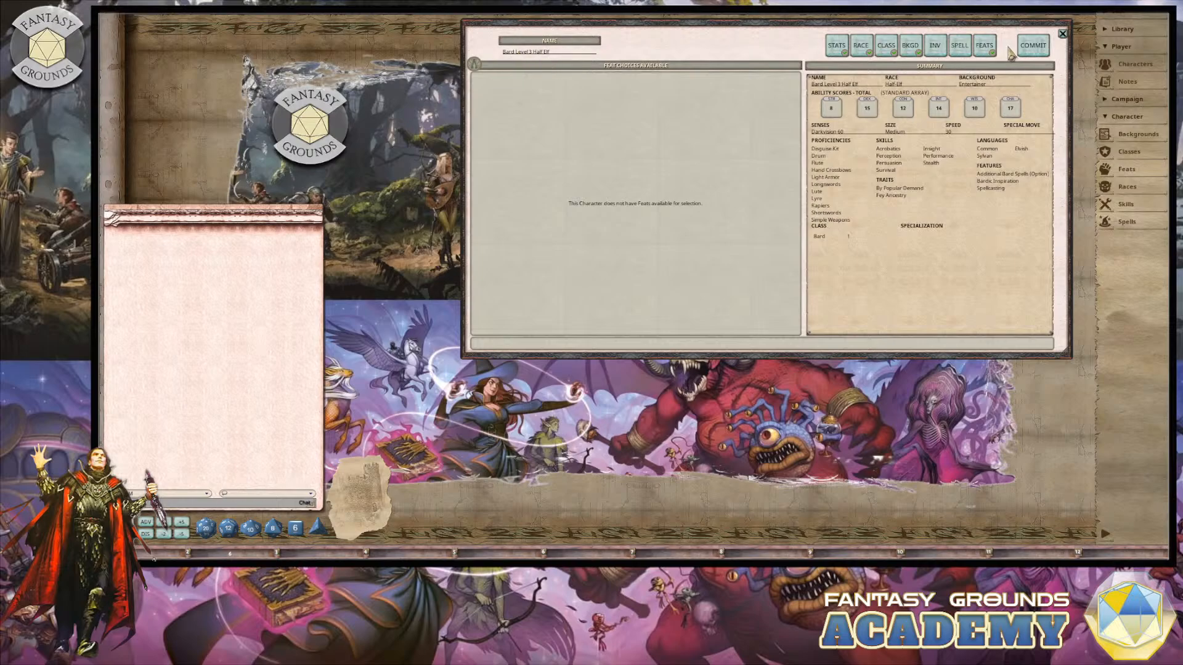
Step: Commit the finished character and move its character sheet higher on the tabletop
left_click(1027, 50)
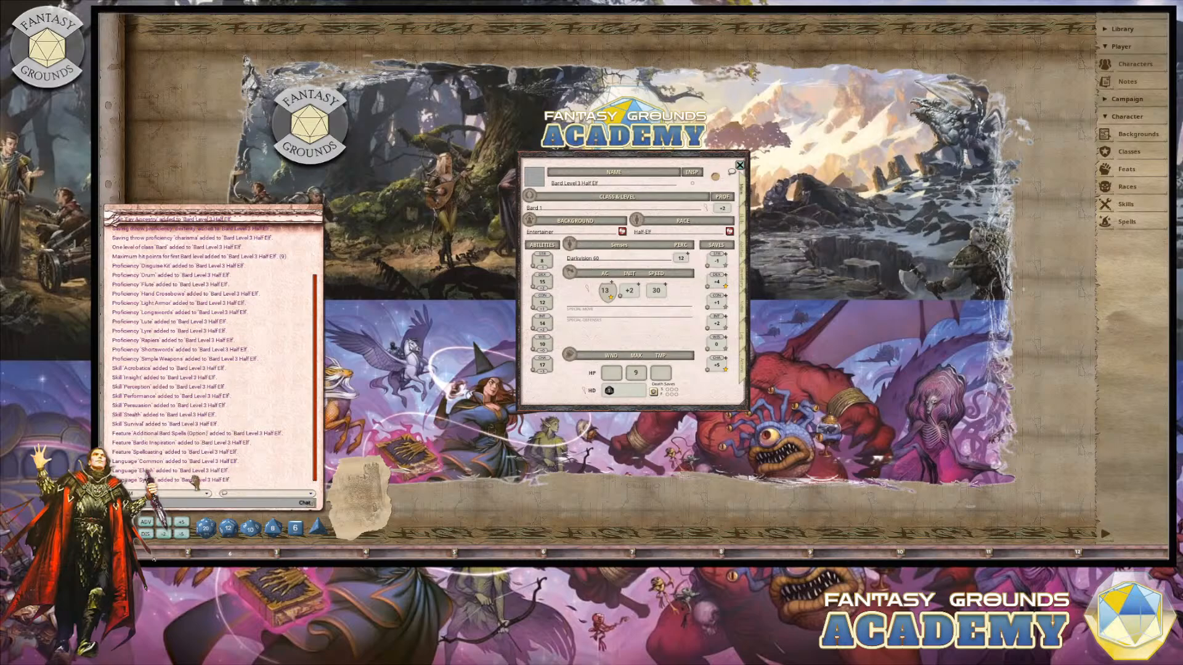
left_click_drag(713, 162, 685, 83)
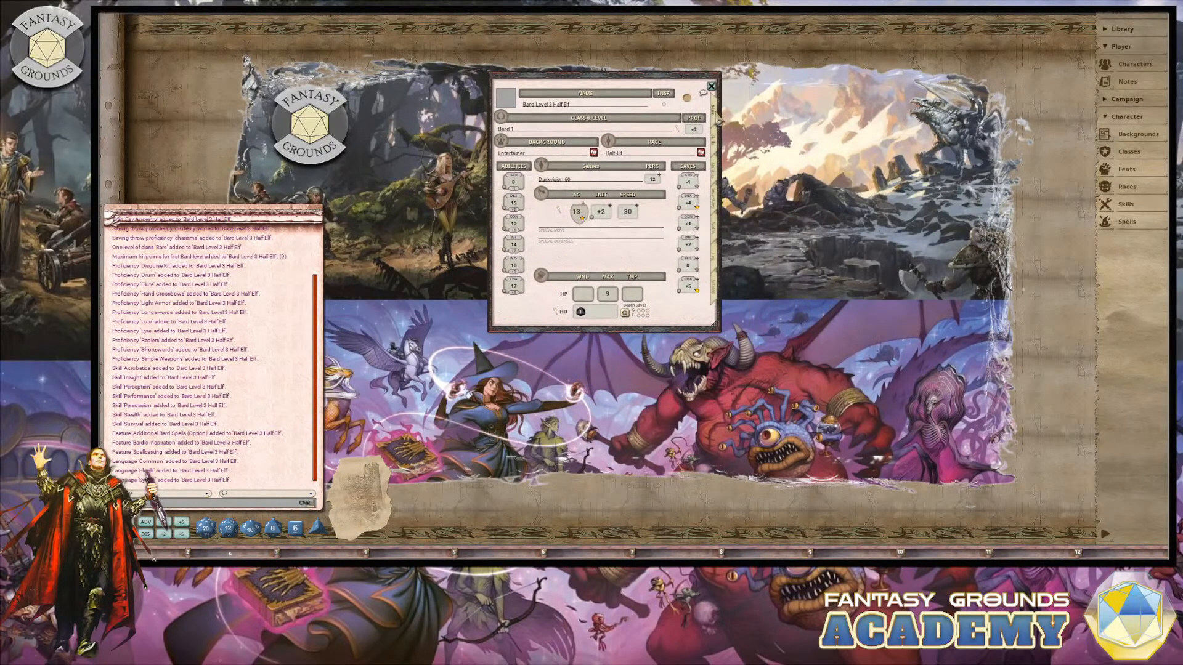
Step: Review the character's skills, features, traits, proficiencies and languages
left_click(717, 144)
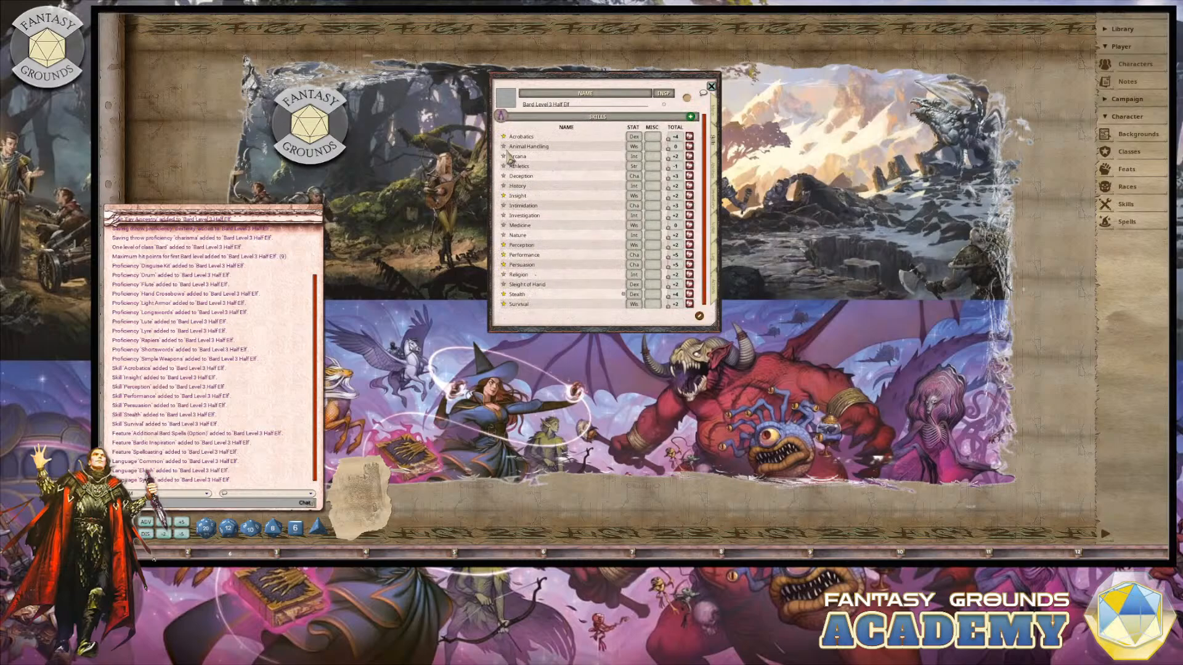
left_click(712, 169)
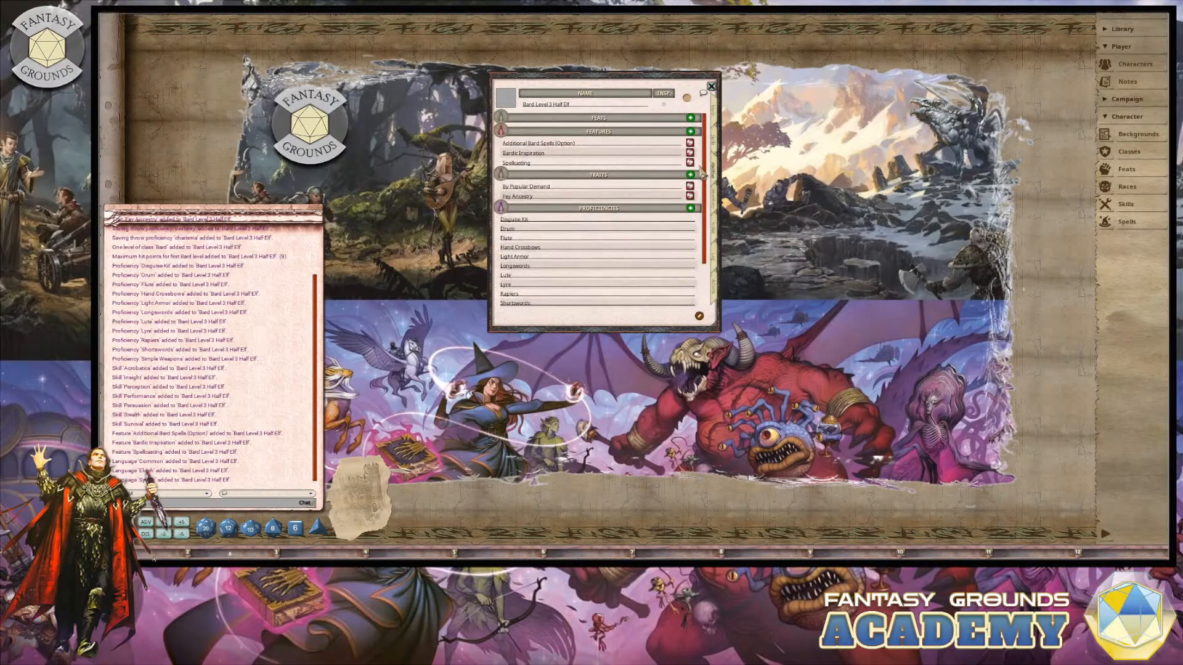
scroll(552, 161, "down", 2)
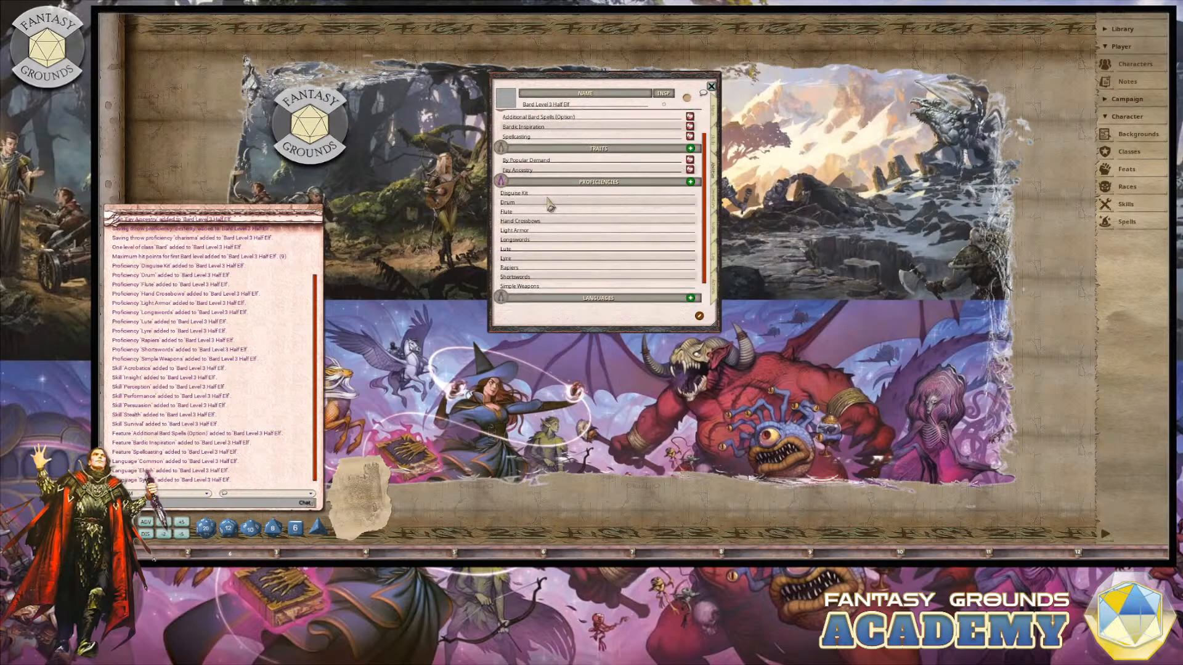
scroll(551, 200, "up", 2)
scroll(576, 223, "down", 3)
scroll(534, 252, "down", 1)
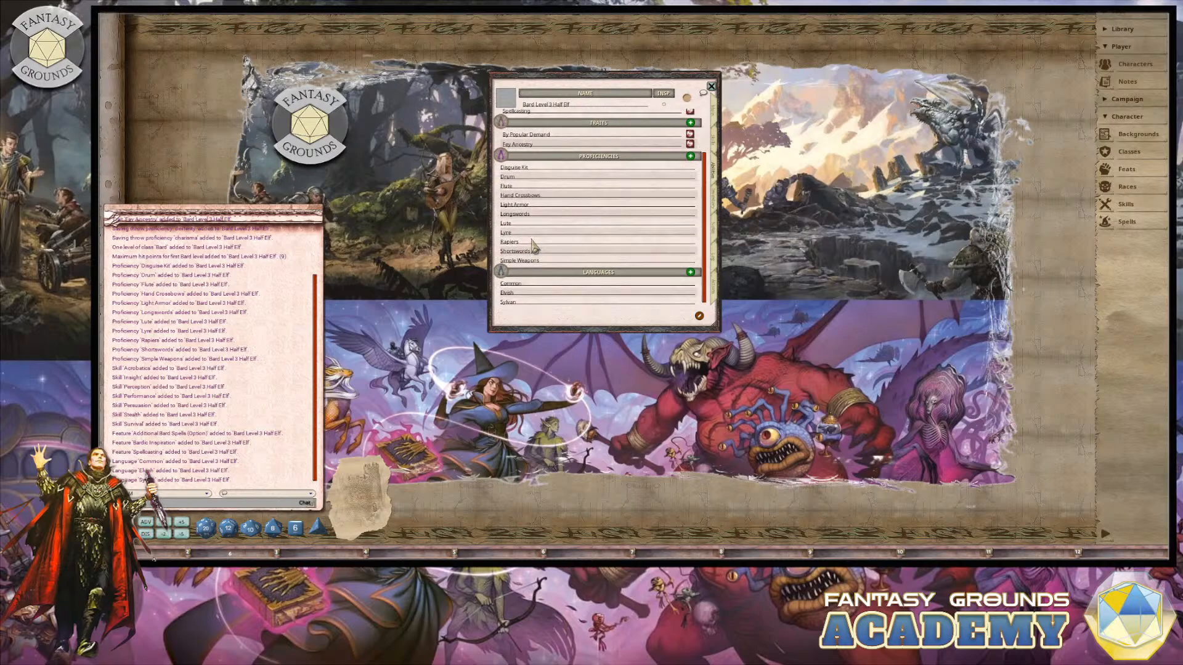
scroll(527, 262, "up", 3)
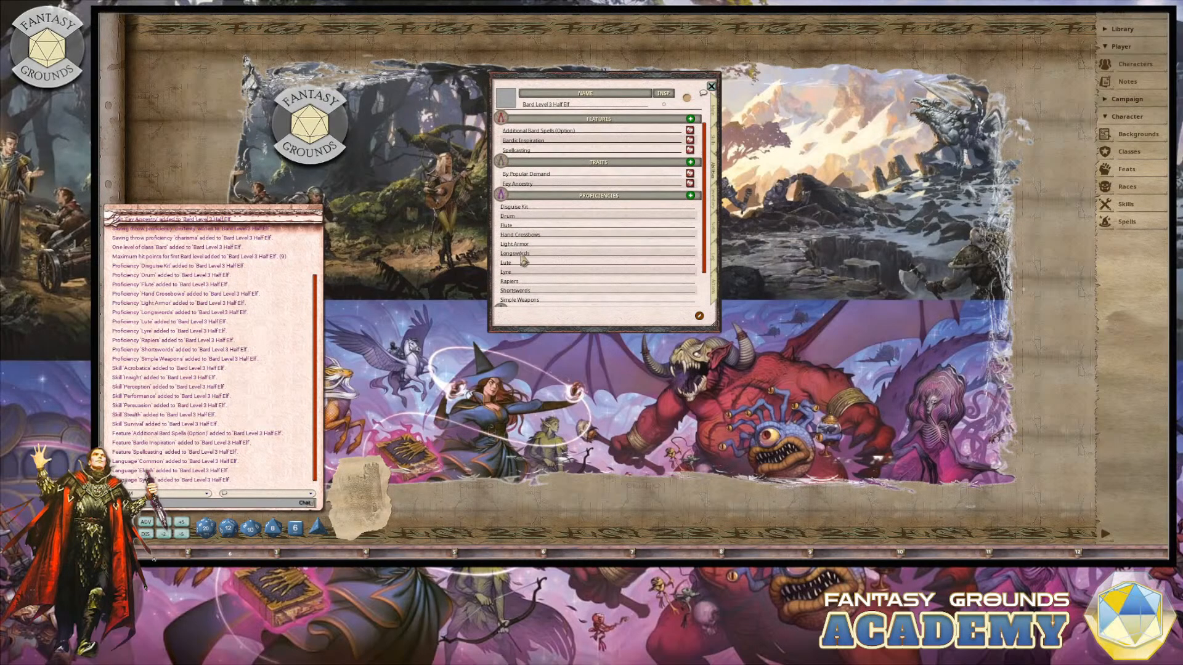
Step: Review the character's equipment, treasure and encumbrance, and check the personal details and notes
left_click(715, 206)
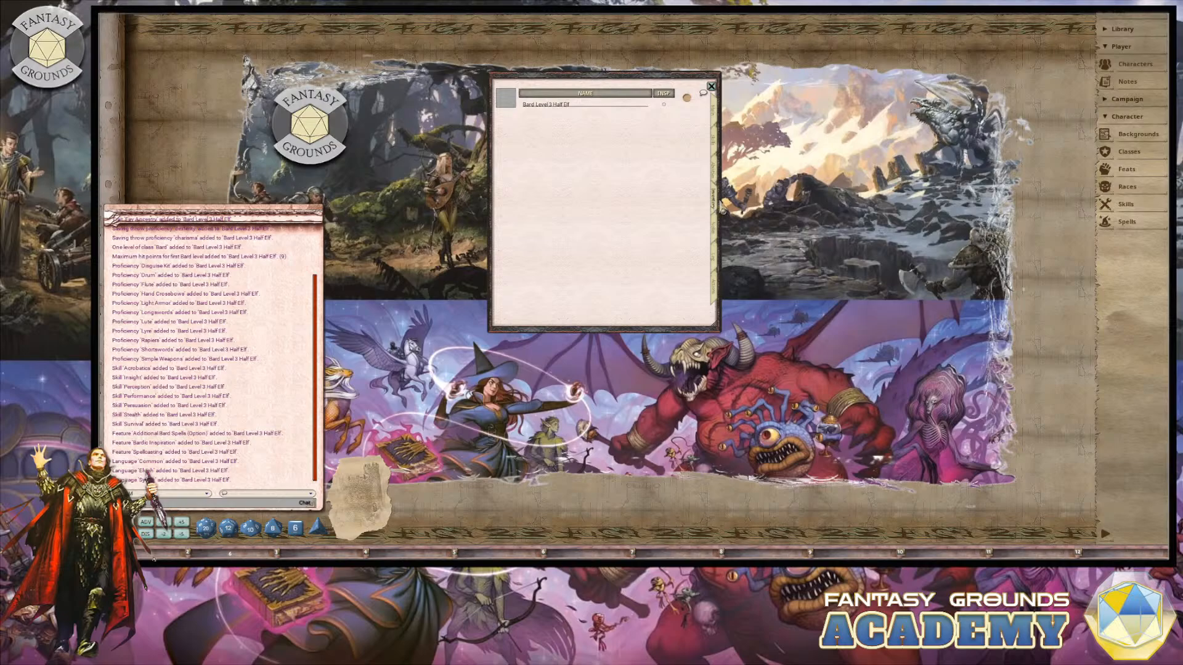
scroll(607, 191, "down", 2)
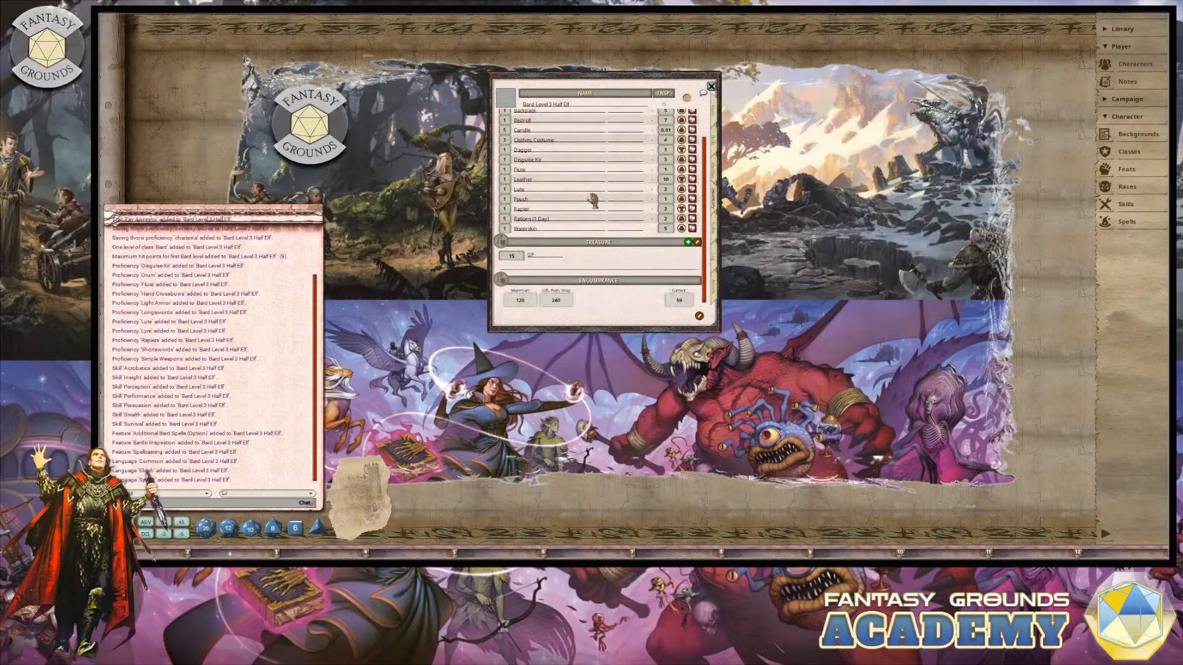
scroll(589, 197, "up", 2)
scroll(605, 220, "down", 2)
scroll(596, 224, "up", 2)
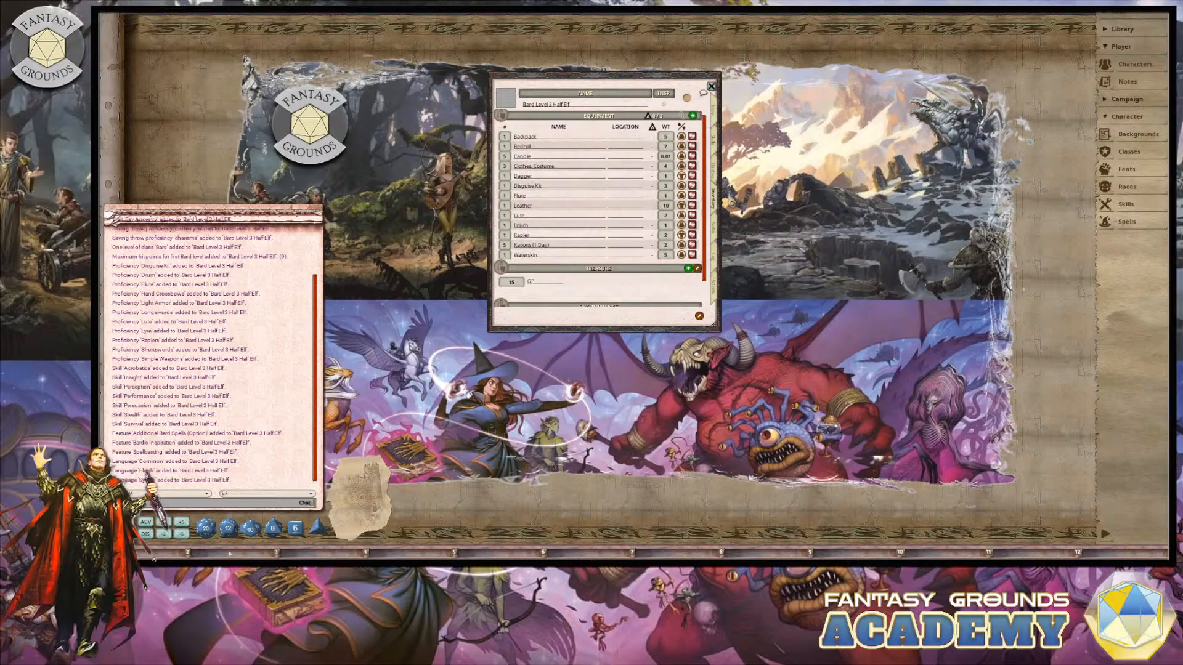
left_click(715, 228)
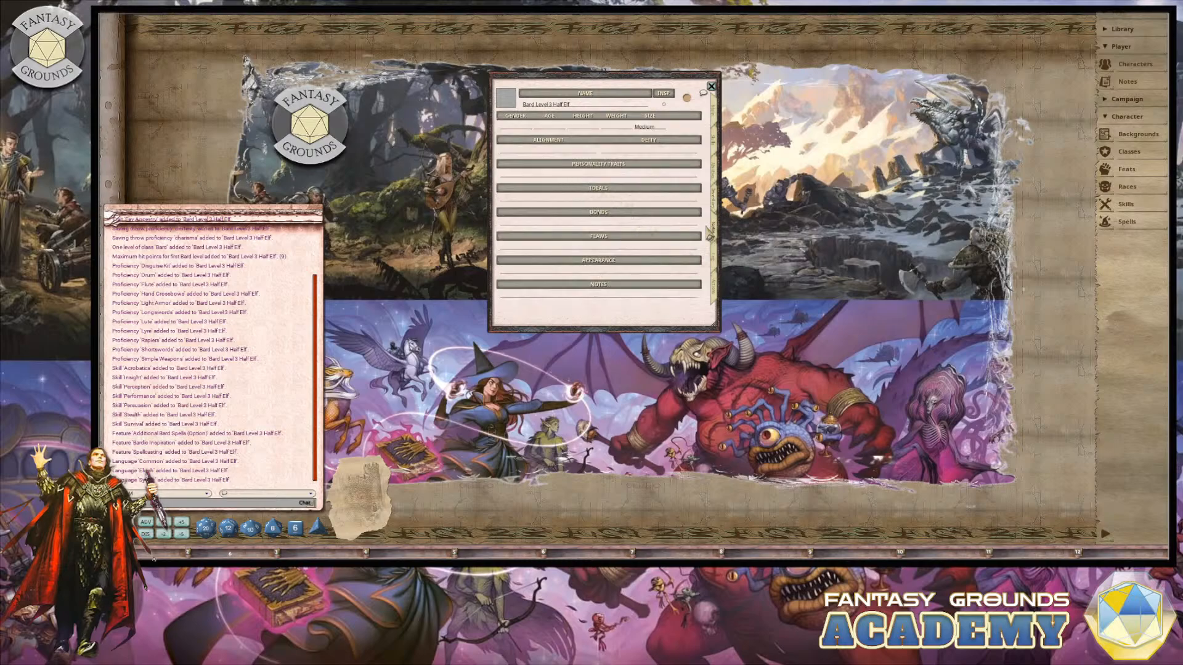
Step: Lengthen the character sheet to fit all weapons and spells, and compare the Preparation and Combat modes with the Group and Actions displays
left_click(715, 291)
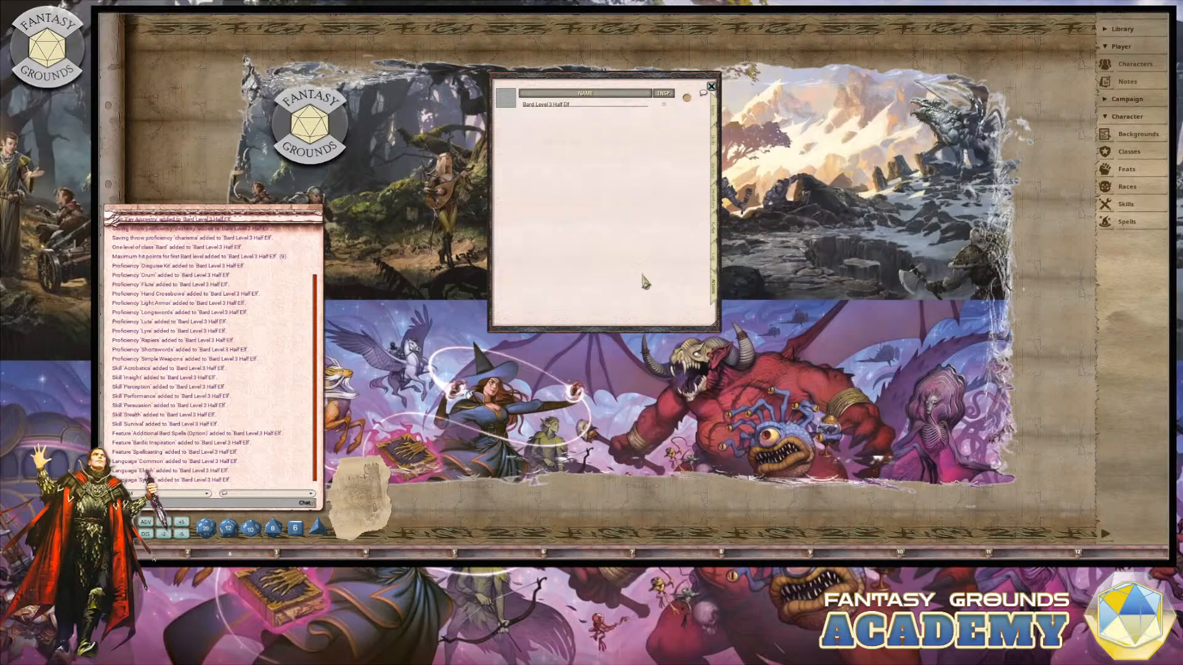
left_click_drag(683, 331, 682, 435)
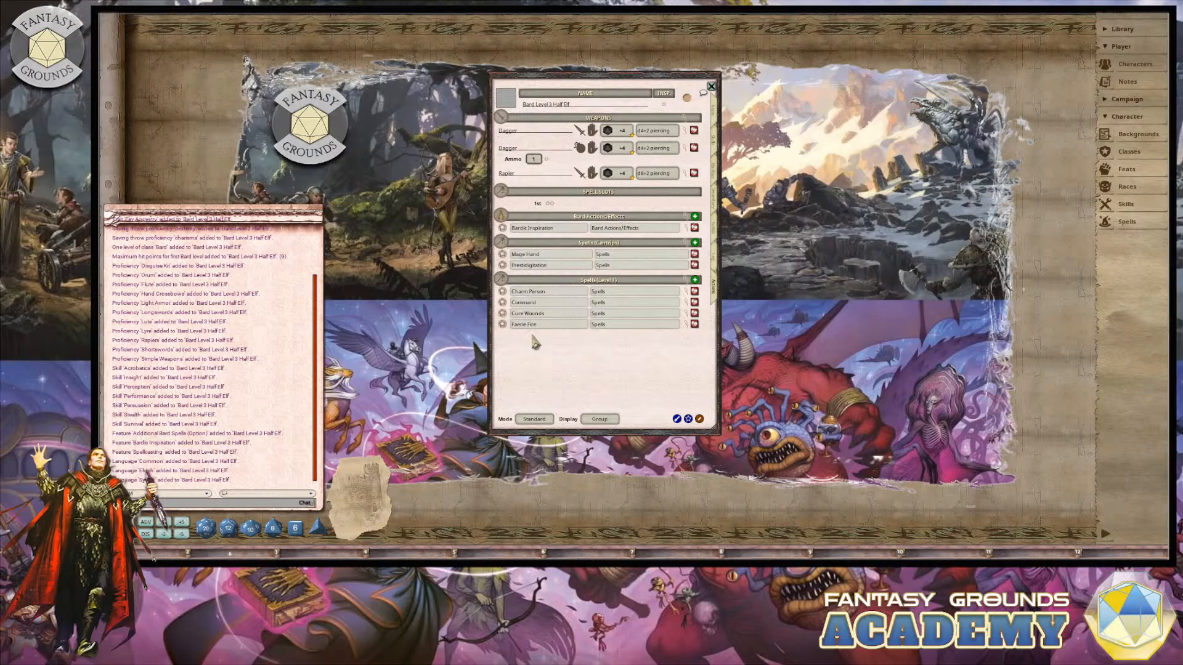
left_click(535, 420)
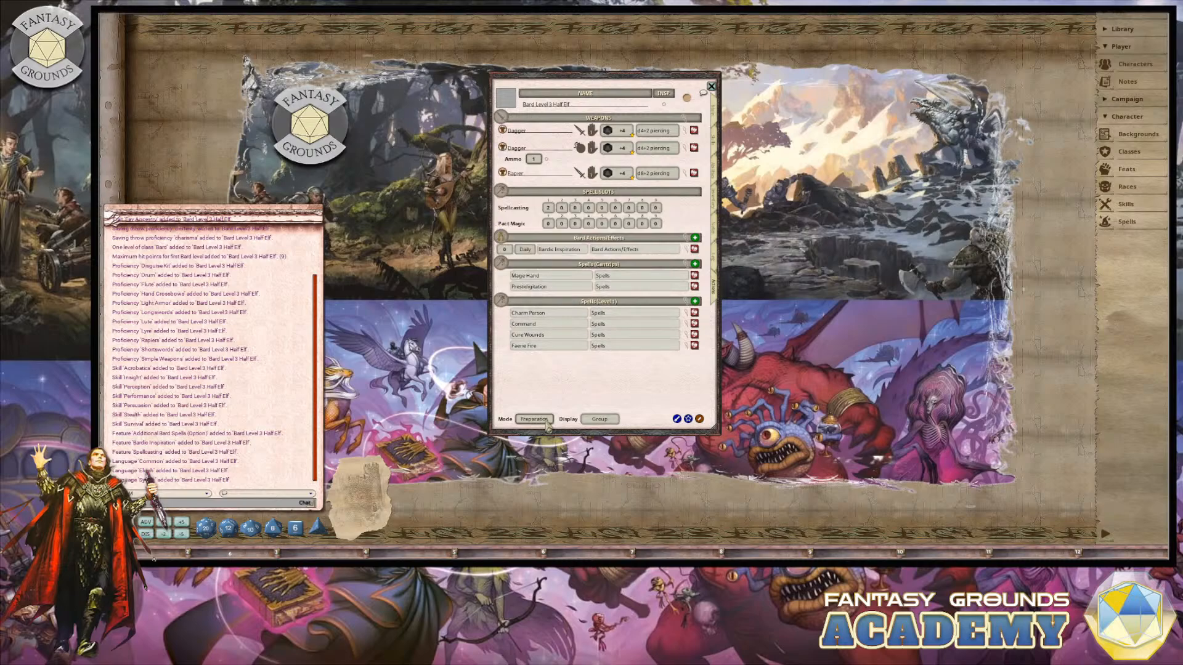
left_click(601, 420)
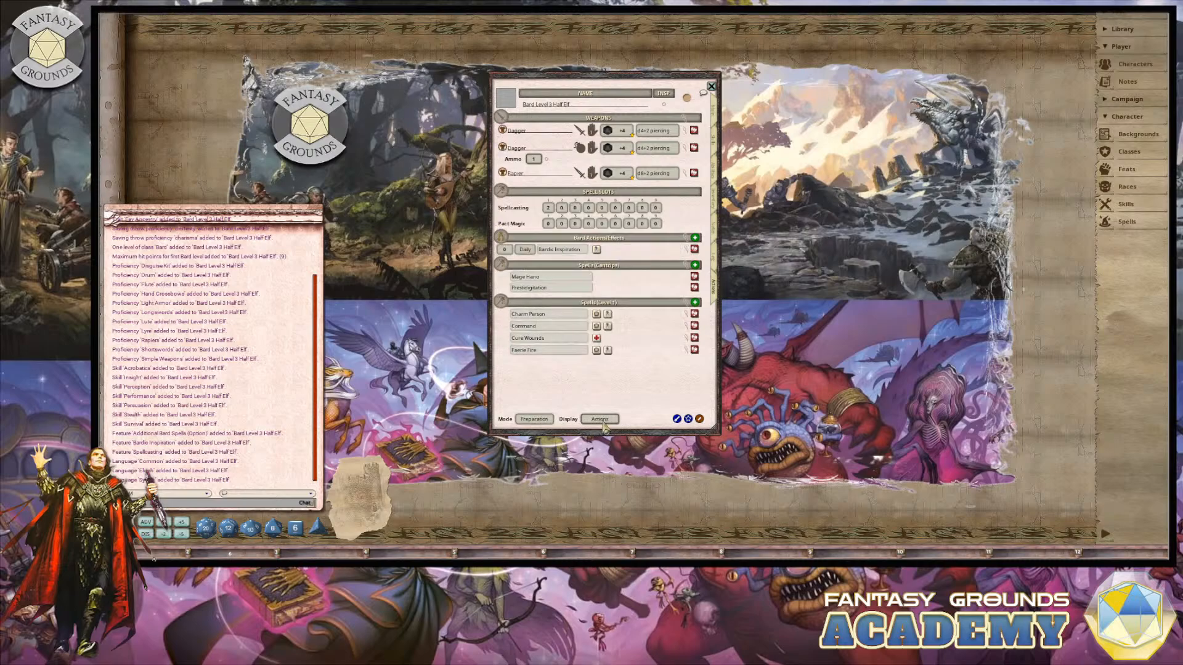
left_click(535, 420)
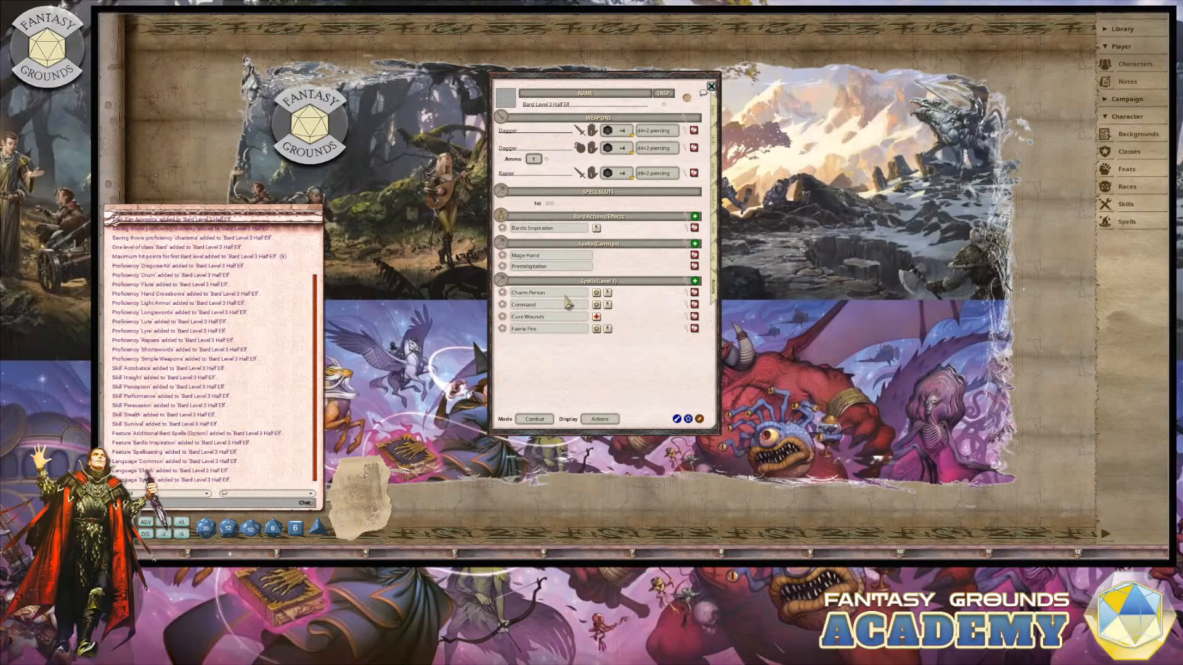
left_click(539, 420)
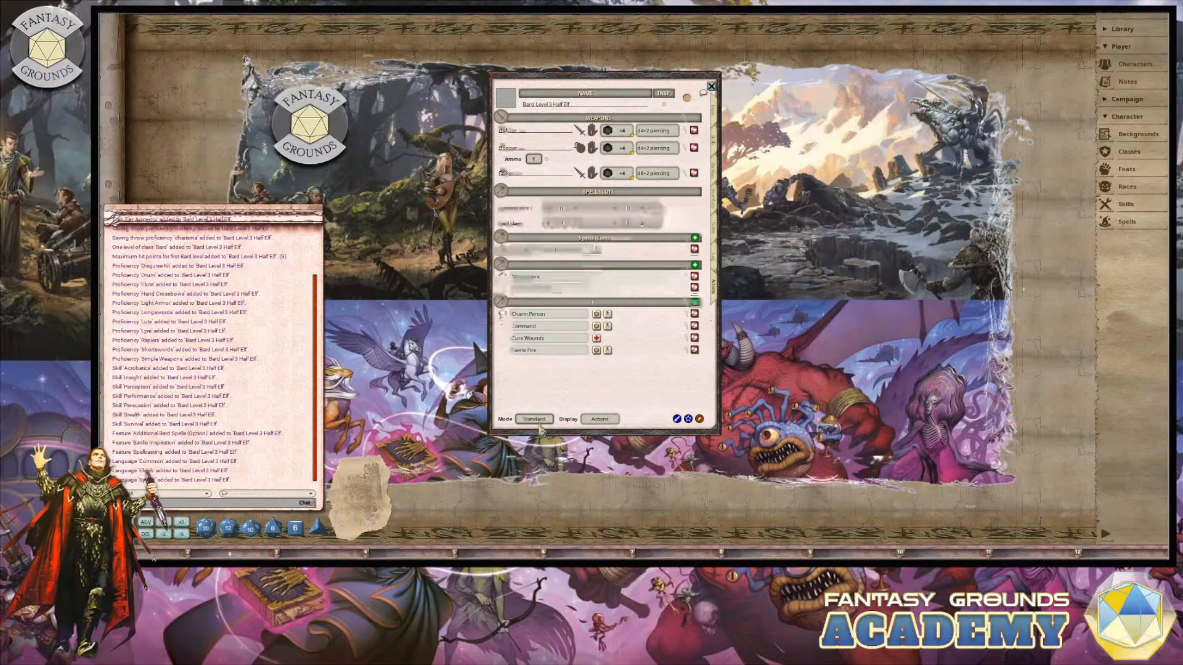
left_click(605, 422)
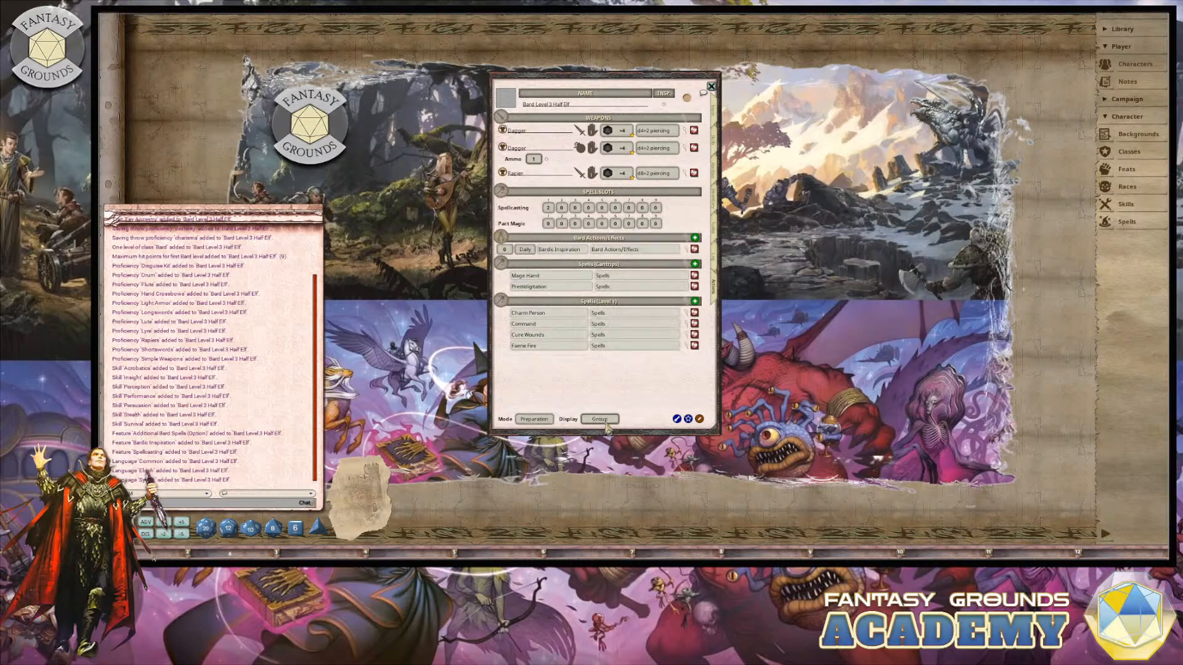
left_click(606, 425)
Step: Set a prepared spell count for the Spells power group and mark Cure Wounds as prepared in the Actions display
left_click(689, 305)
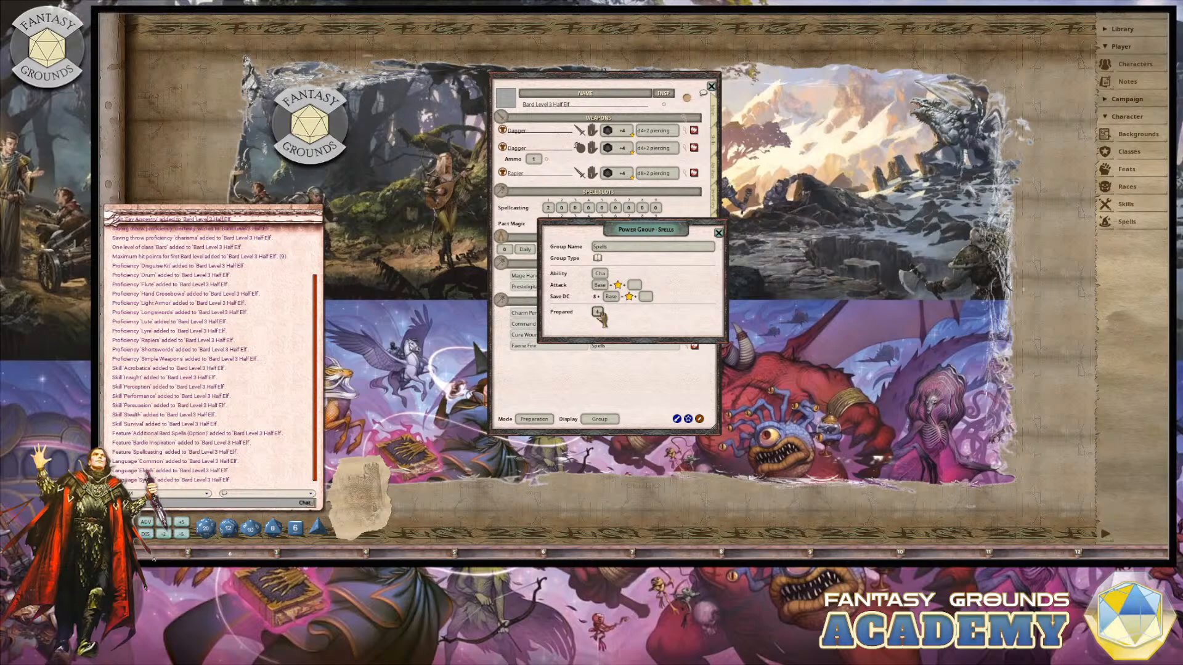
left_click(718, 232)
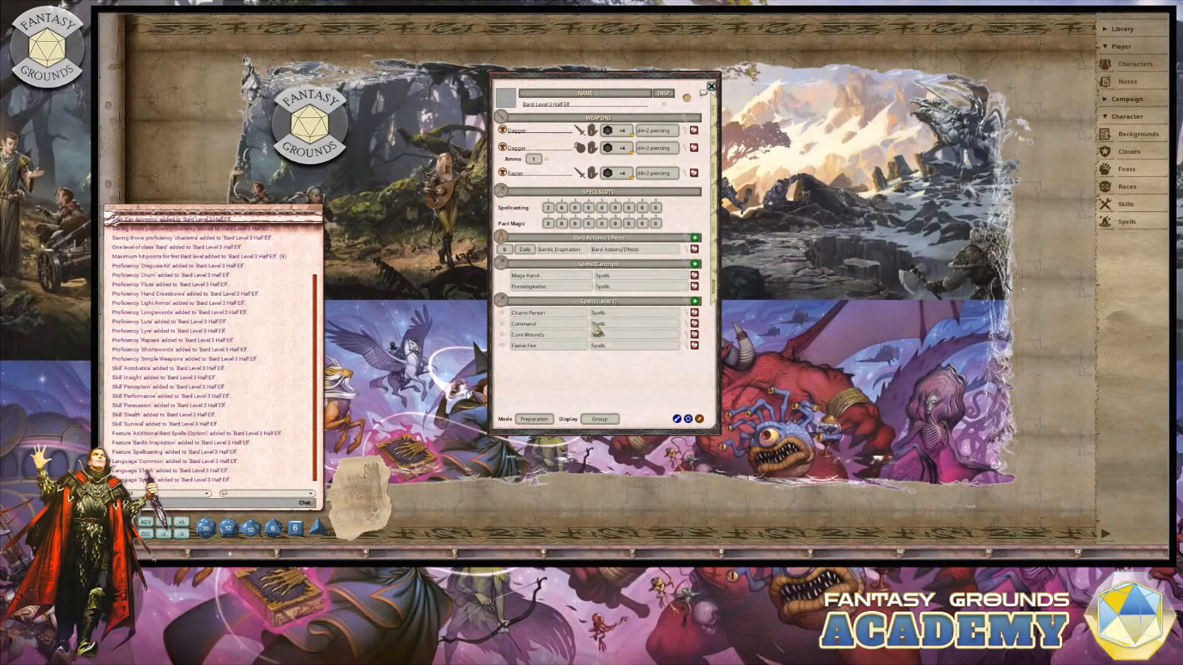
left_click(596, 421)
left_click(601, 420)
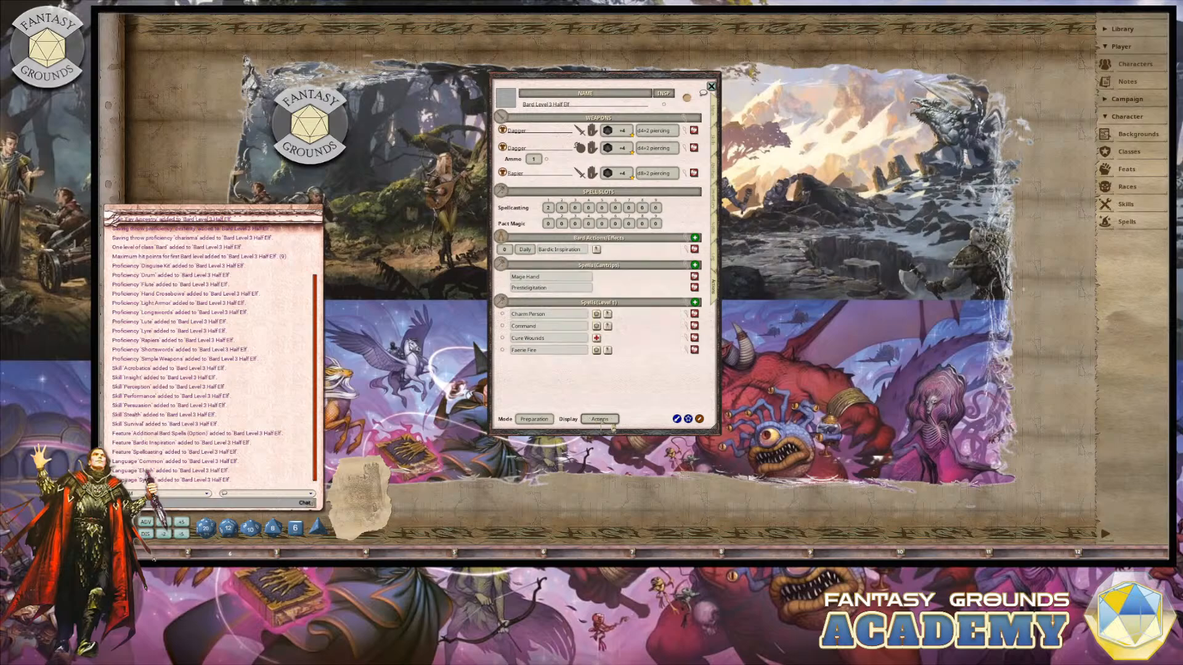
left_click(502, 339)
Step: Set the weapons and spells page to Combat mode with the Summary display and return to the main character page
left_click(535, 420)
left_click(588, 420)
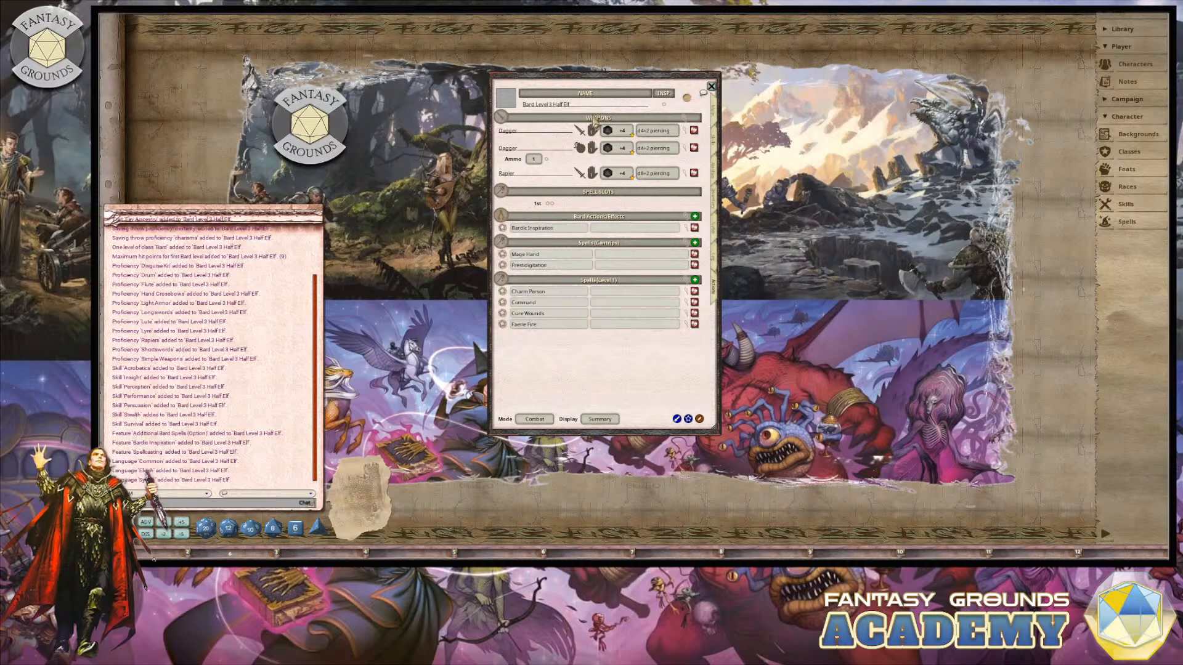
left_click(716, 115)
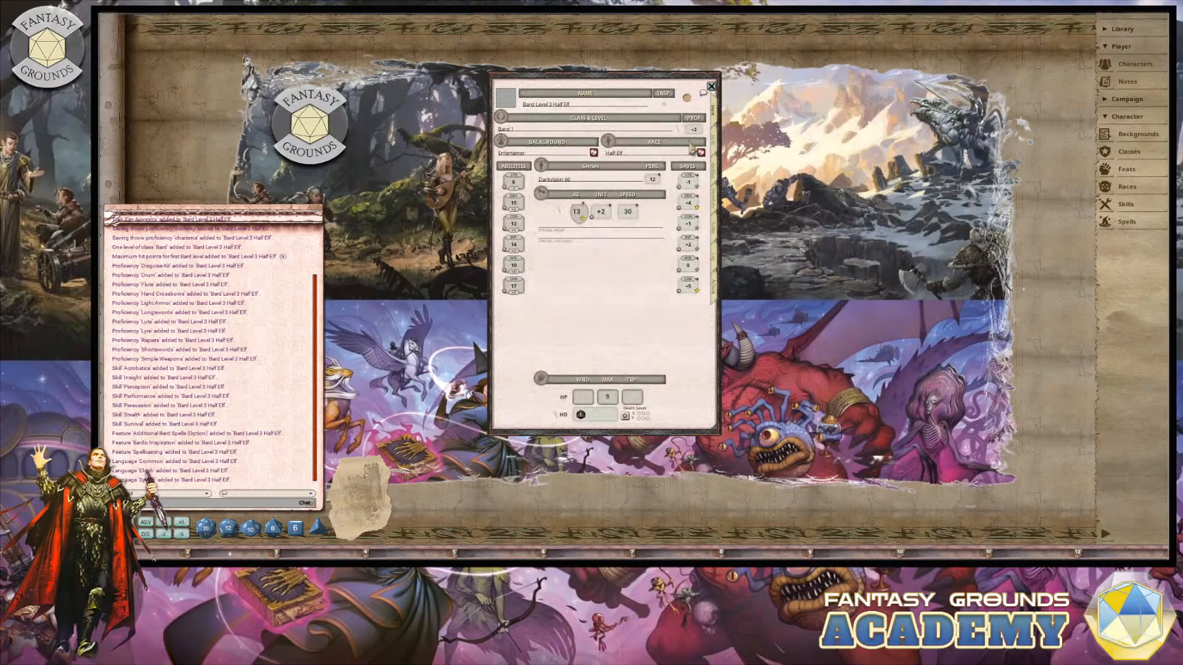
Step: Move the character sheet aside and assign the bard a humanoid portrait from one of the portrait folders
left_click_drag(672, 77, 547, 84)
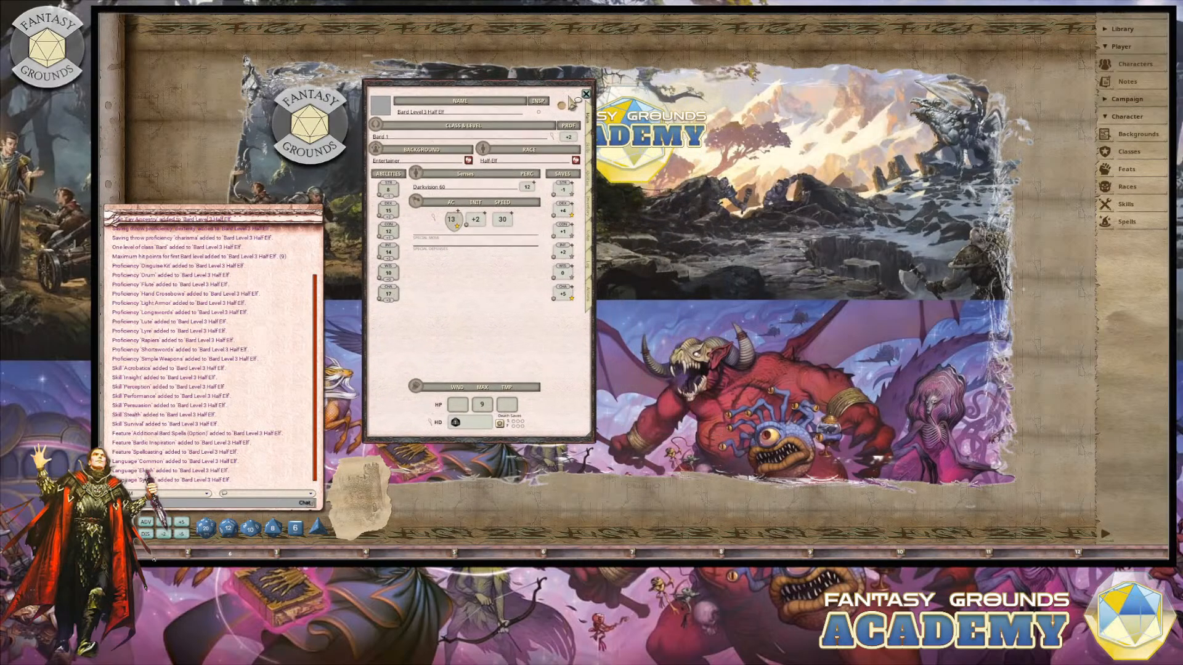
left_click(380, 108)
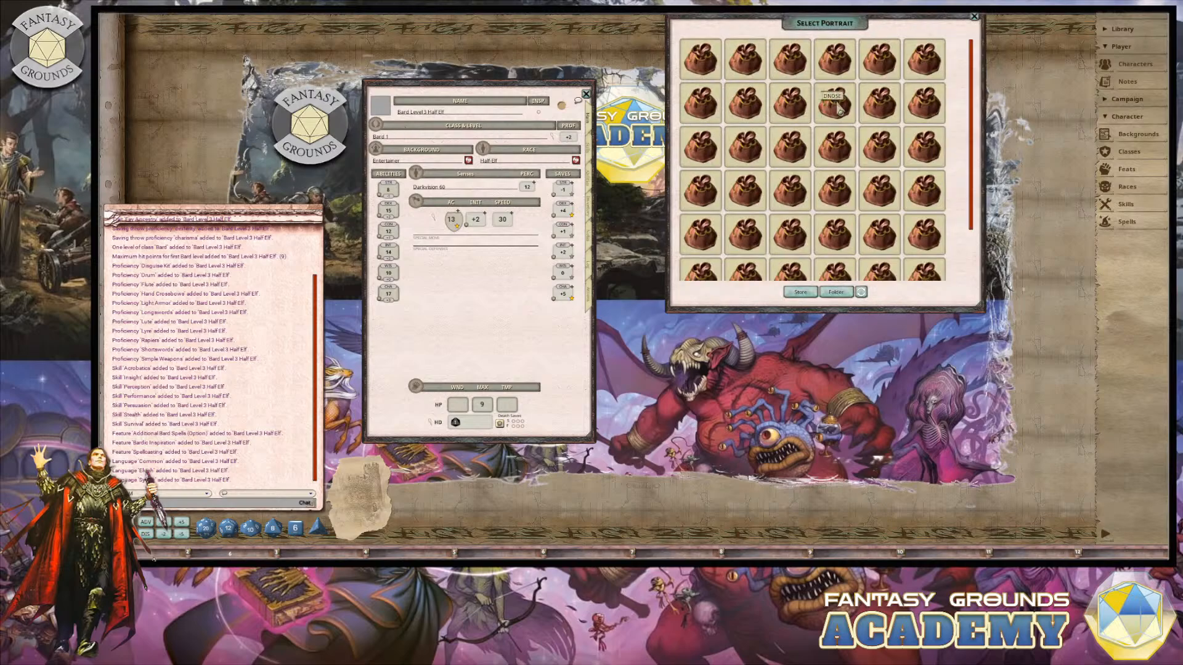
scroll(882, 159, "down", 1)
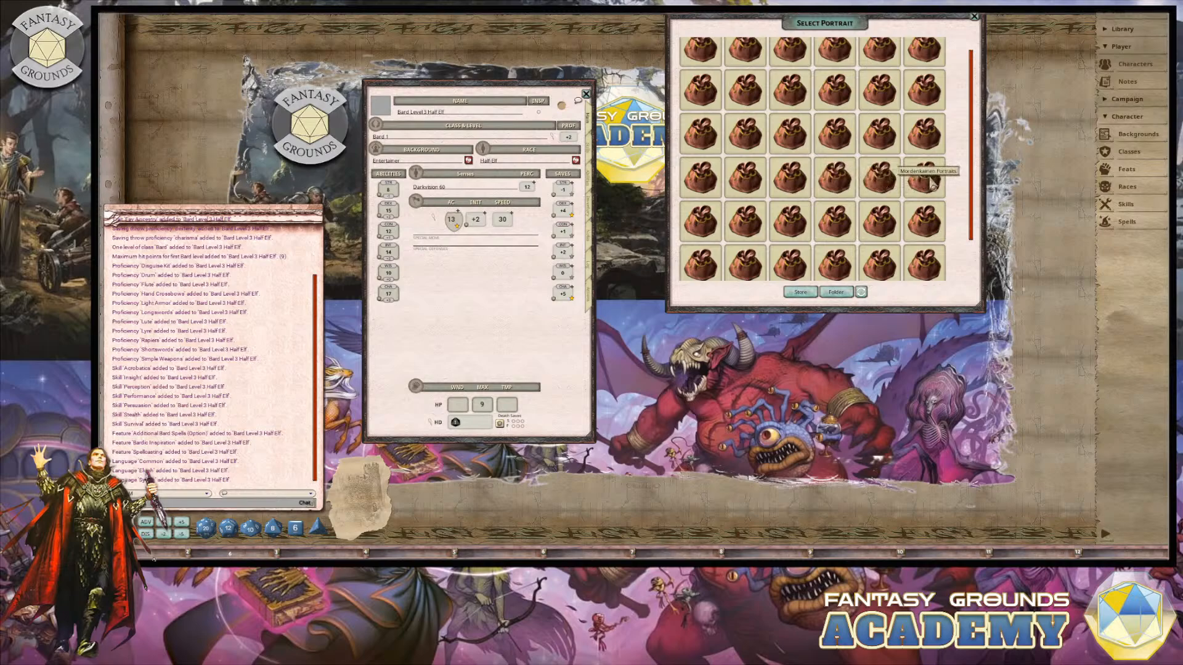
left_click(707, 227)
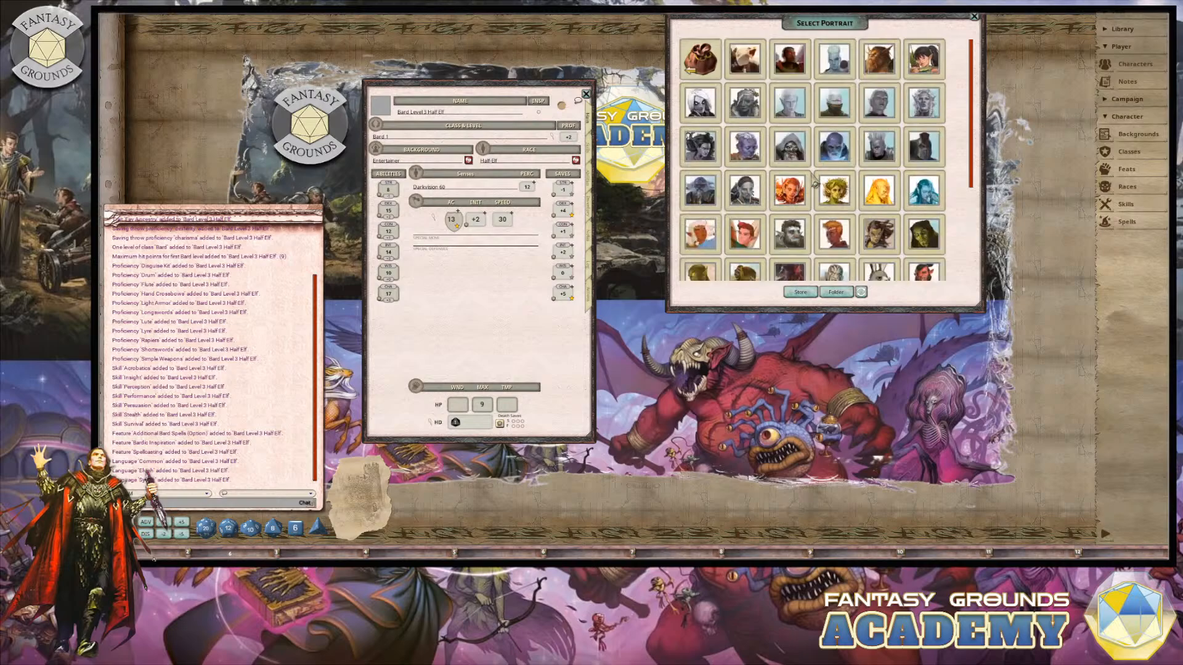
scroll(880, 196, "down", 2)
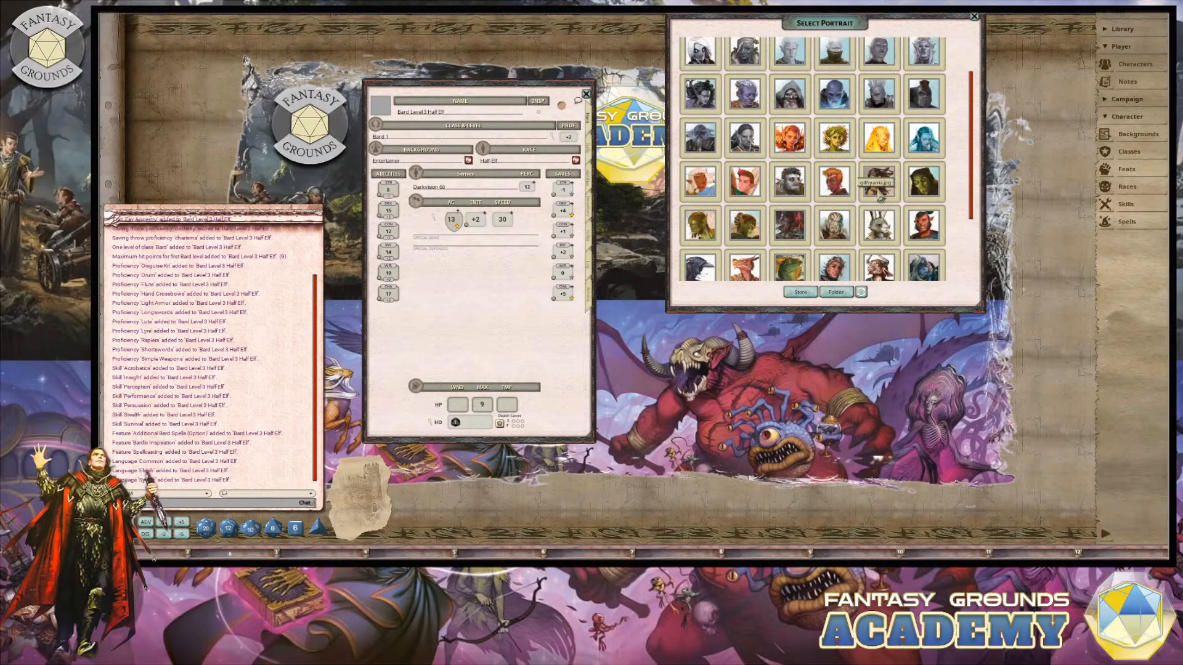
scroll(880, 195, "down", 3)
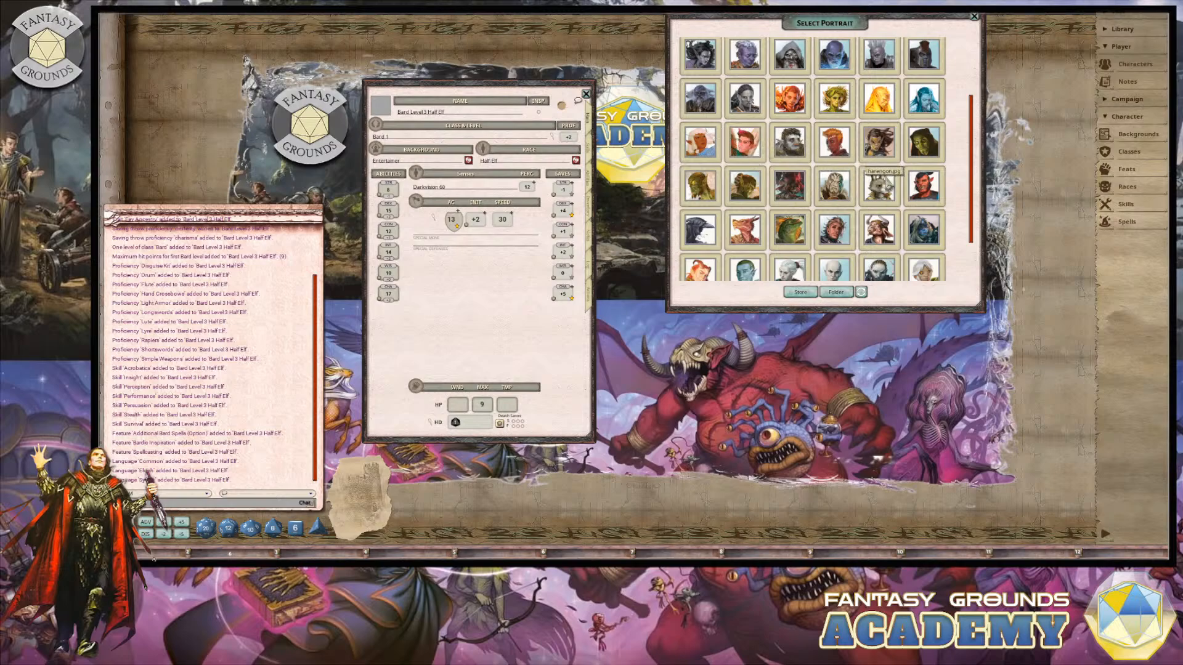
scroll(887, 183, "down", 3)
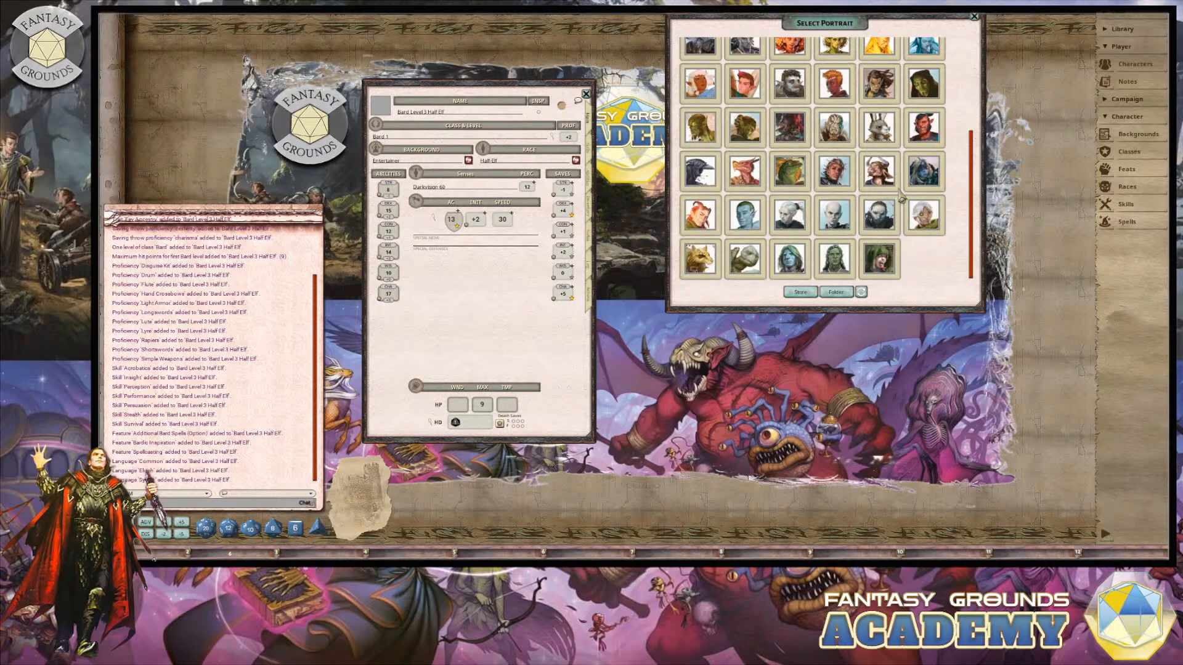
left_click_drag(744, 214, 835, 165)
left_click(845, 175)
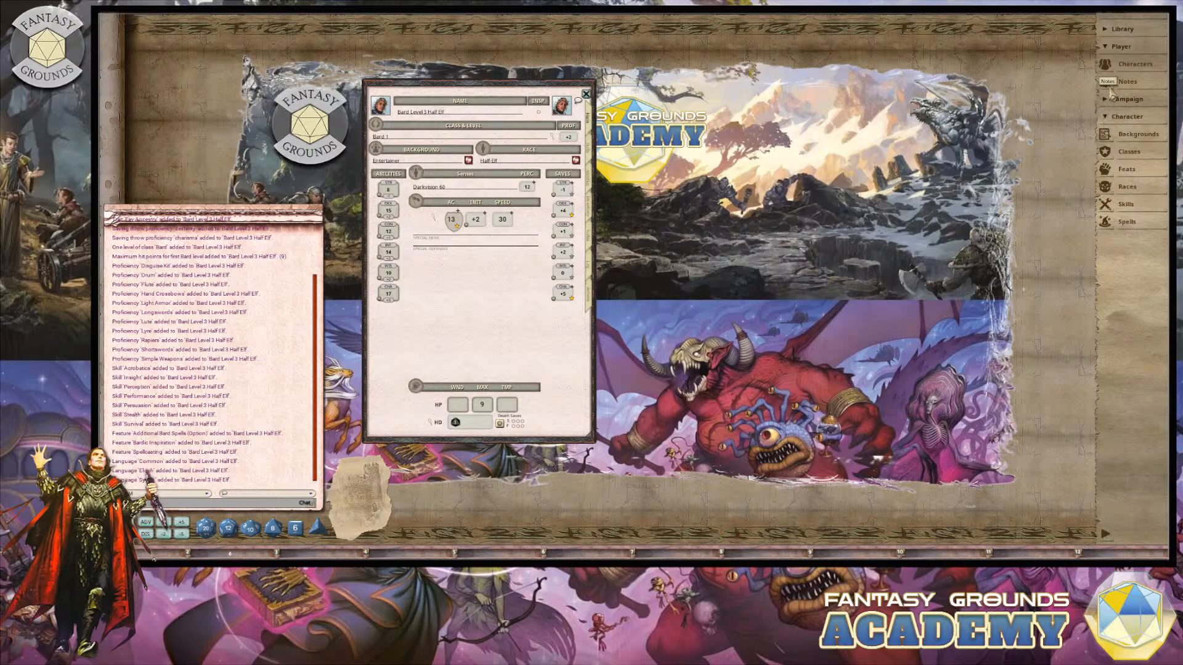
Step: Collapse the Character category, open the character list and place it beside the bard's sheet
left_click(1107, 119)
left_click(1107, 119)
left_click(1108, 119)
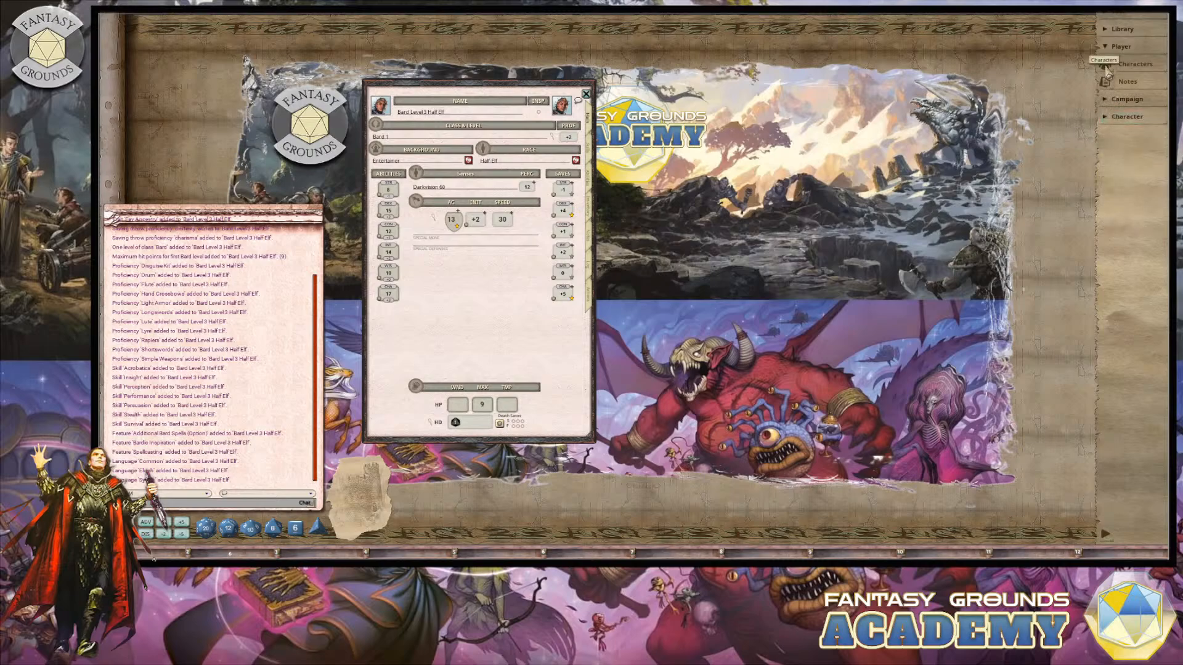
left_click(1132, 64)
left_click_drag(632, 211, 767, 71)
scroll(690, 163, "down", 1)
scroll(695, 166, "up", 1)
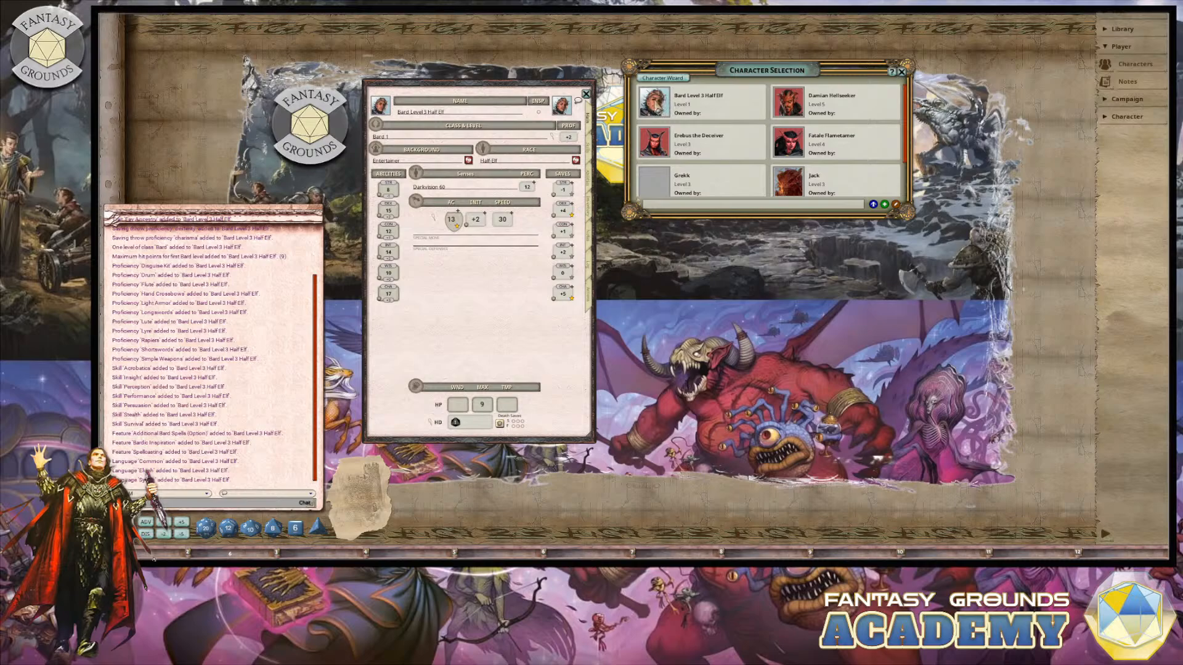
Step: Duplicate the Bard Level 3 Half Elf character and rename the copy "Bard Level 1 Half Elf (Copy)"
left_click_drag(752, 143, 755, 146)
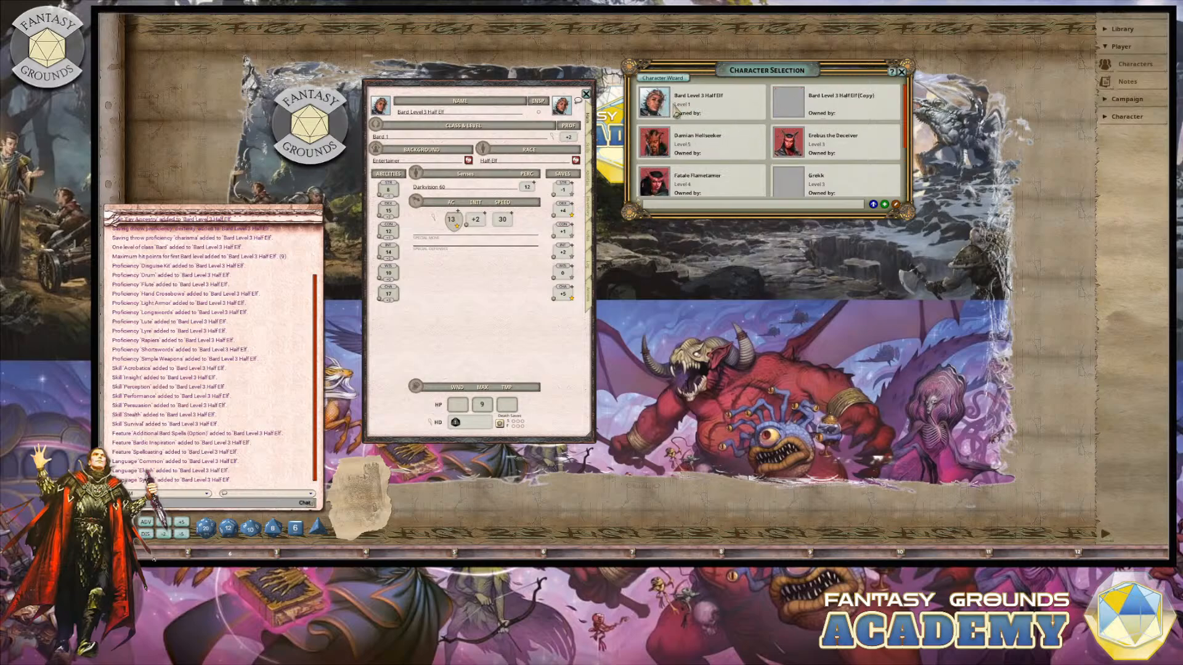
left_click(864, 105)
left_click(742, 163)
left_click(839, 108)
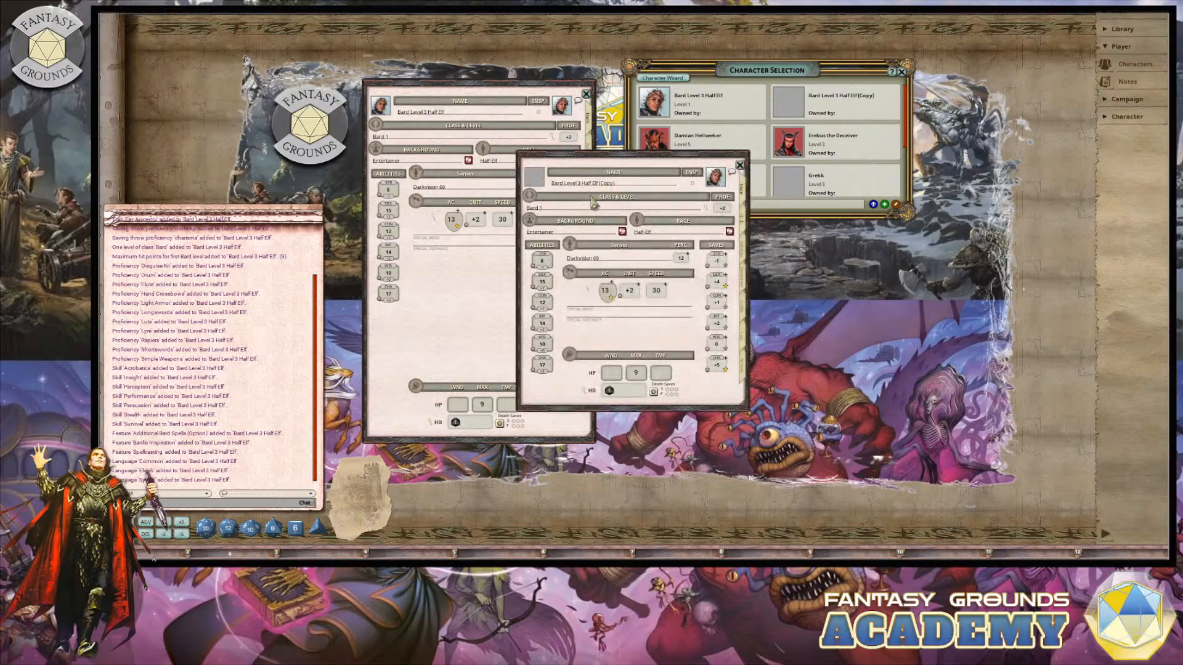
key("BackSpace")
type("1")
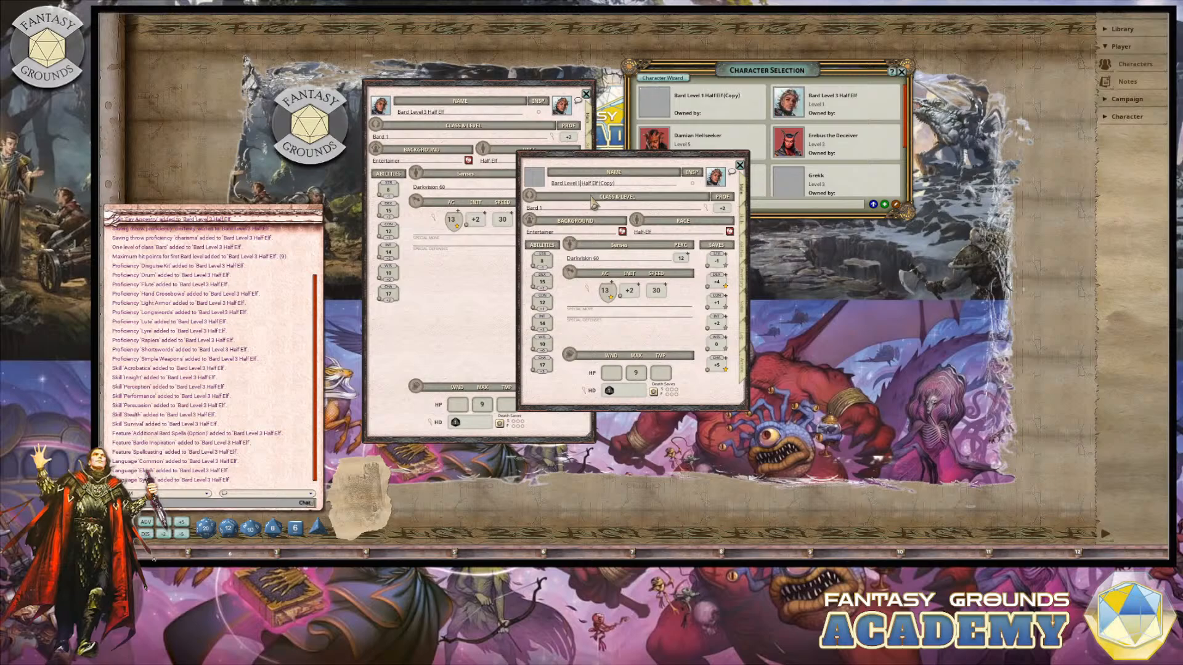
left_click(740, 166)
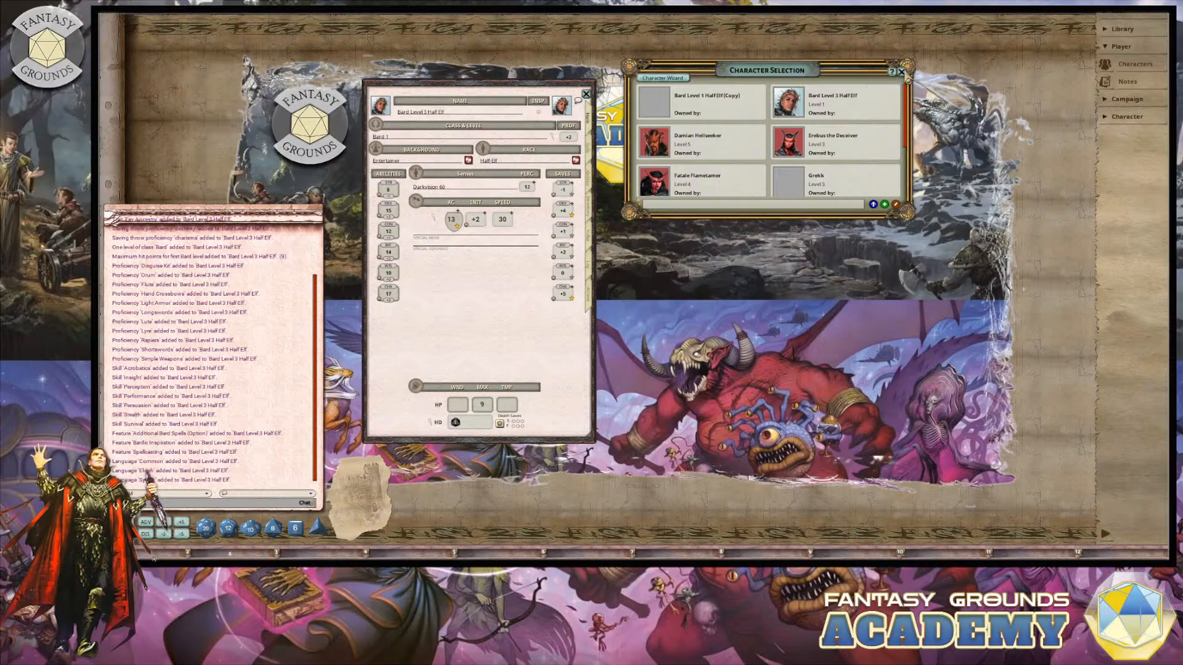
Step: Close the character list, start a level-up for the bard, raise the Bard class to level 2 and open the spell selection
left_click(901, 72)
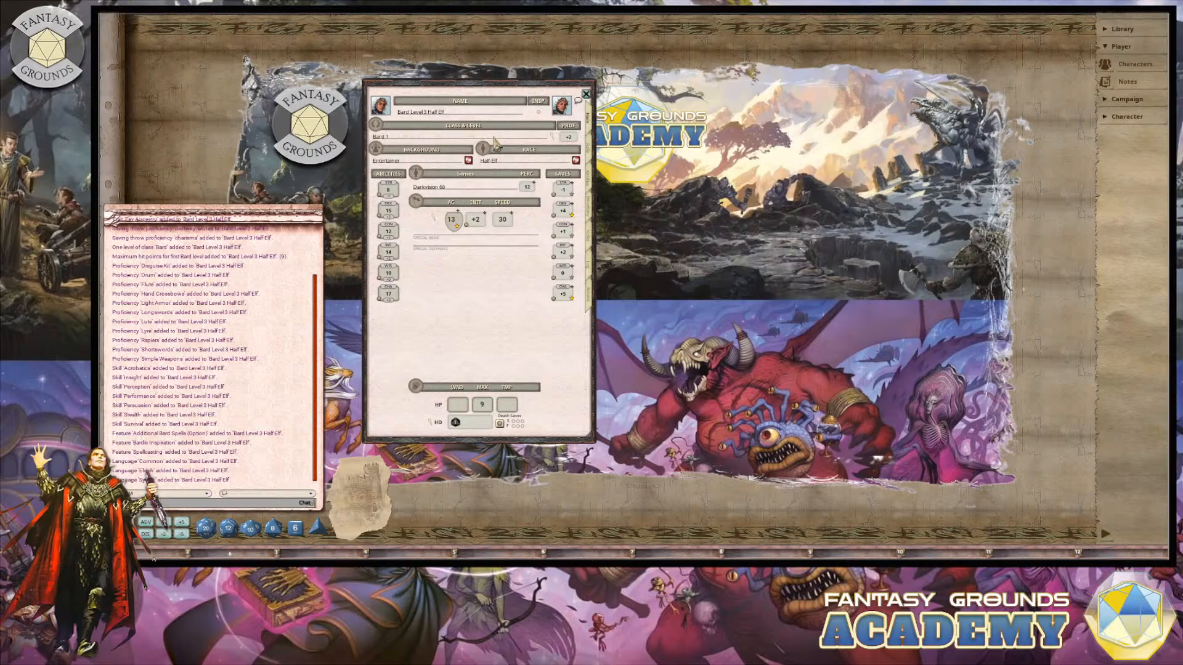
left_click(552, 139)
left_click_drag(644, 281, 718, 145)
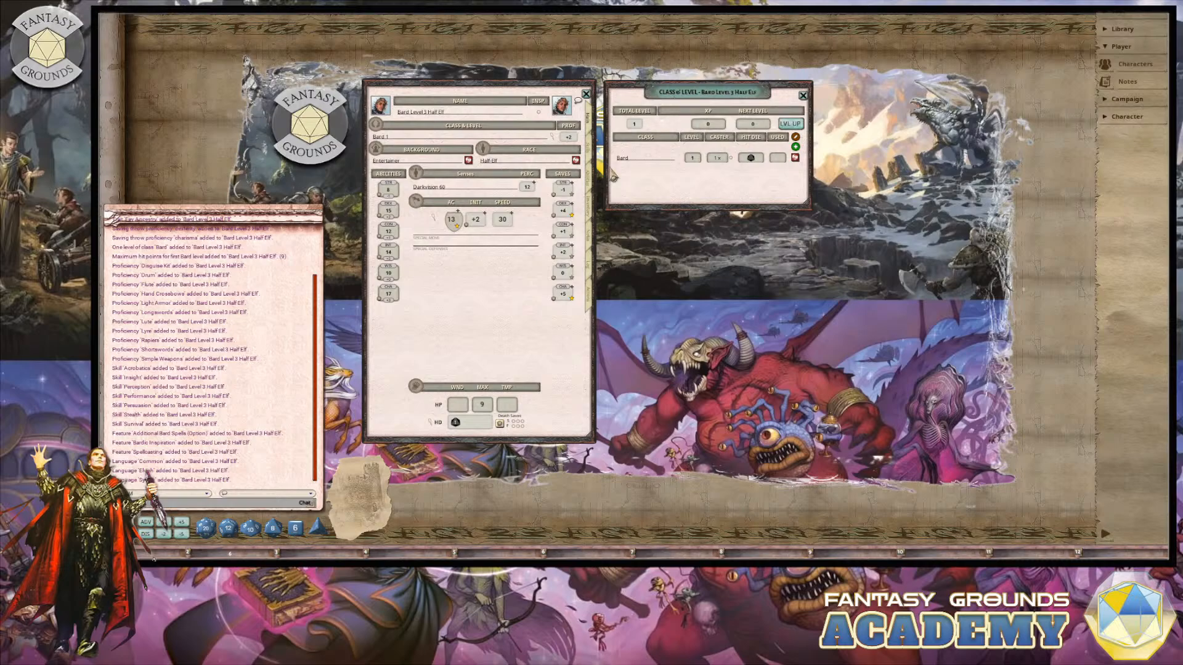
left_click(790, 124)
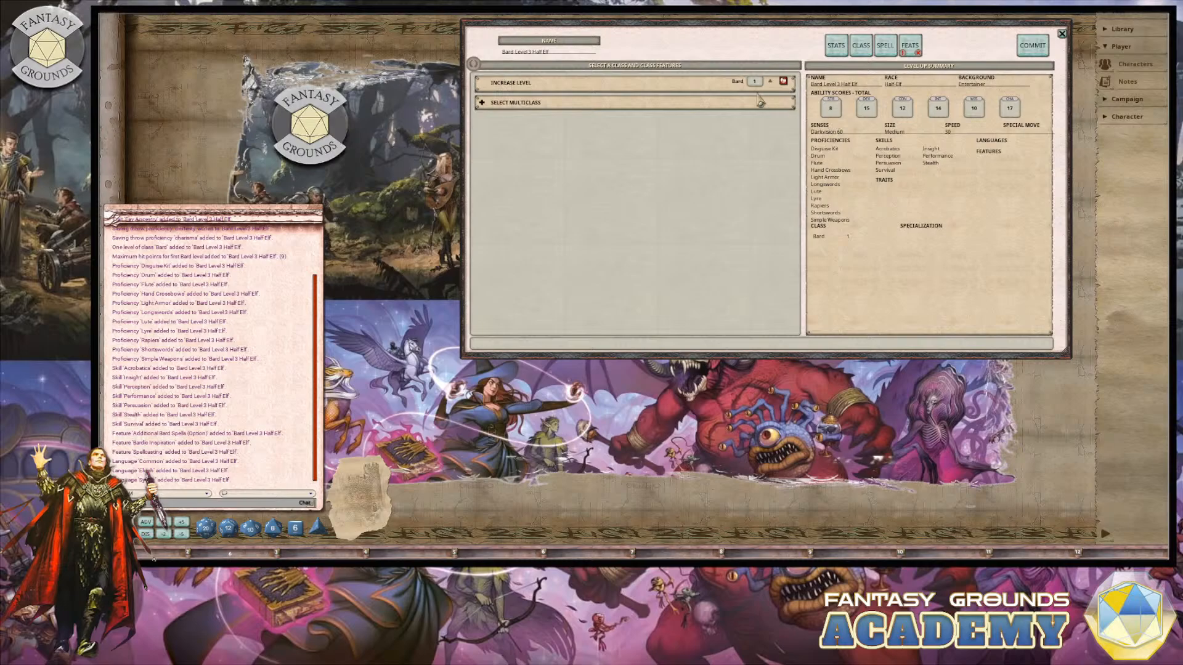
mouse_move(737, 27)
left_mouse_down()
mouse_move(727, 61)
mouse_move(739, 46)
left_mouse_up()
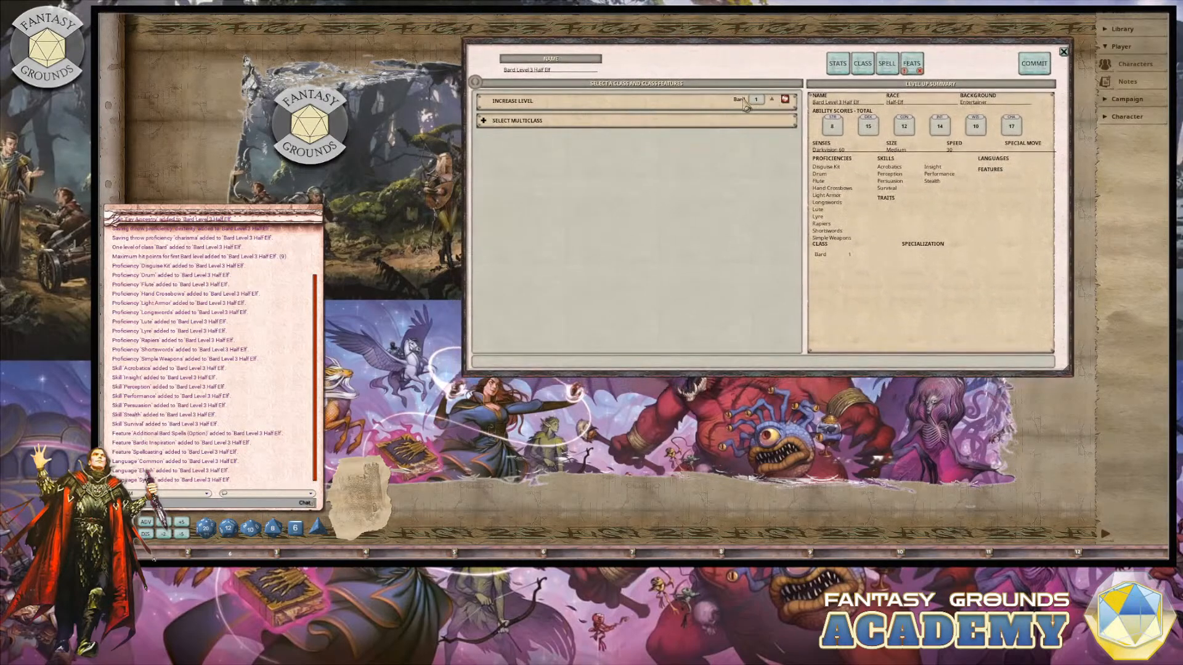
left_click(773, 100)
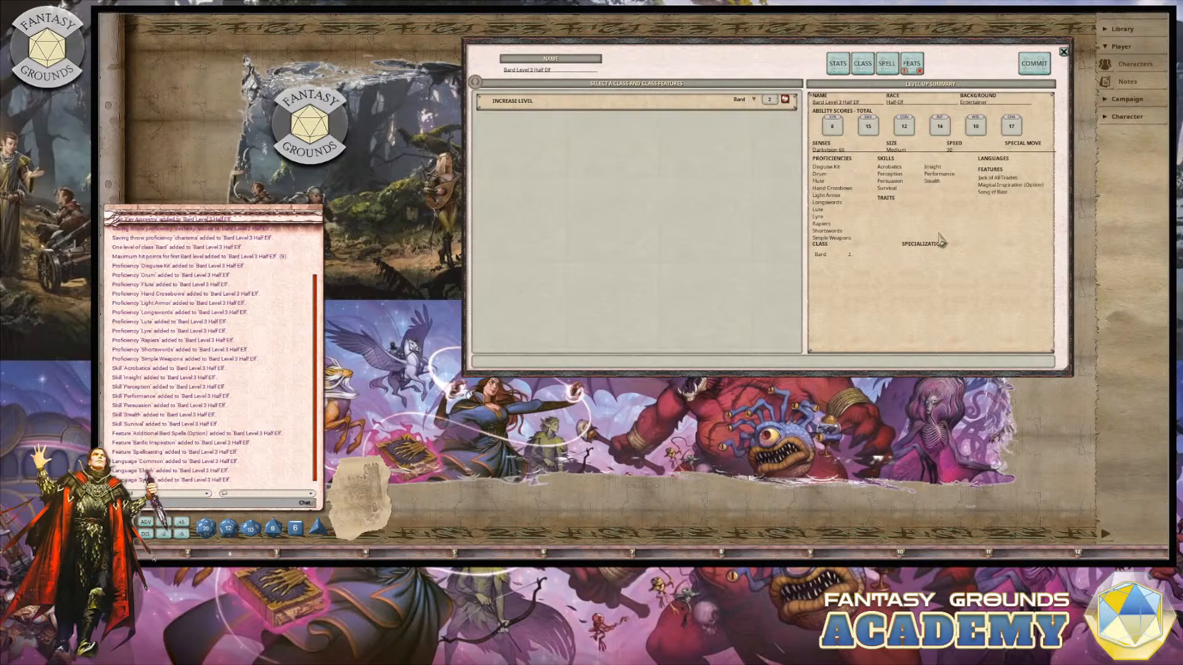
left_click(911, 63)
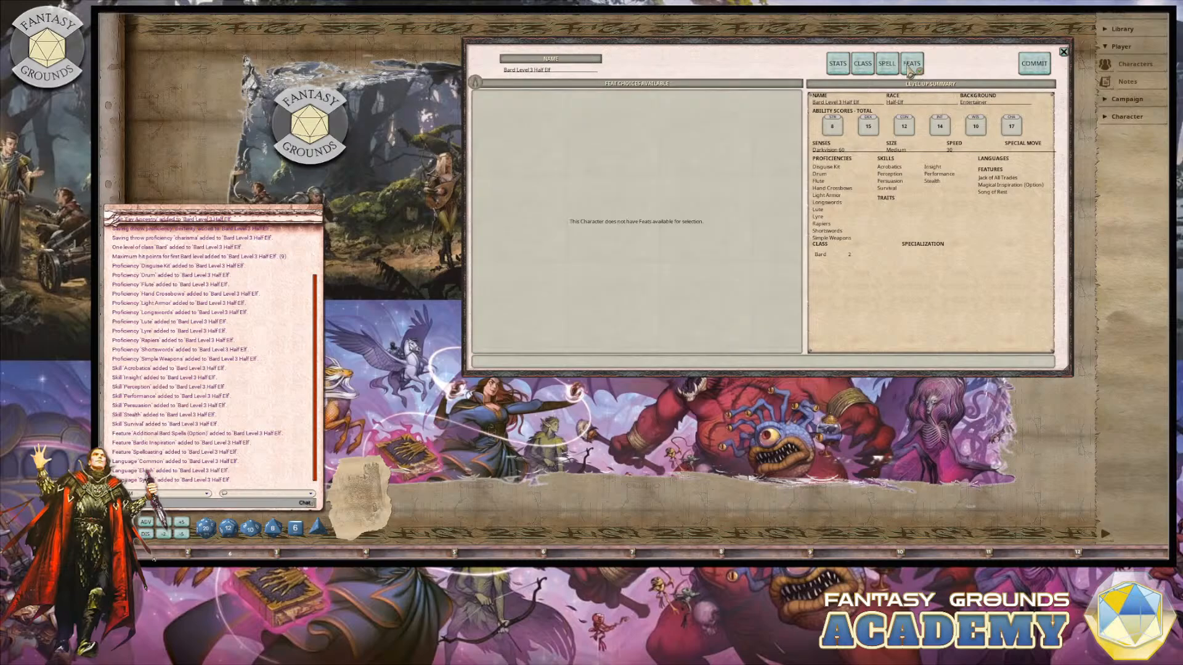
left_click(886, 64)
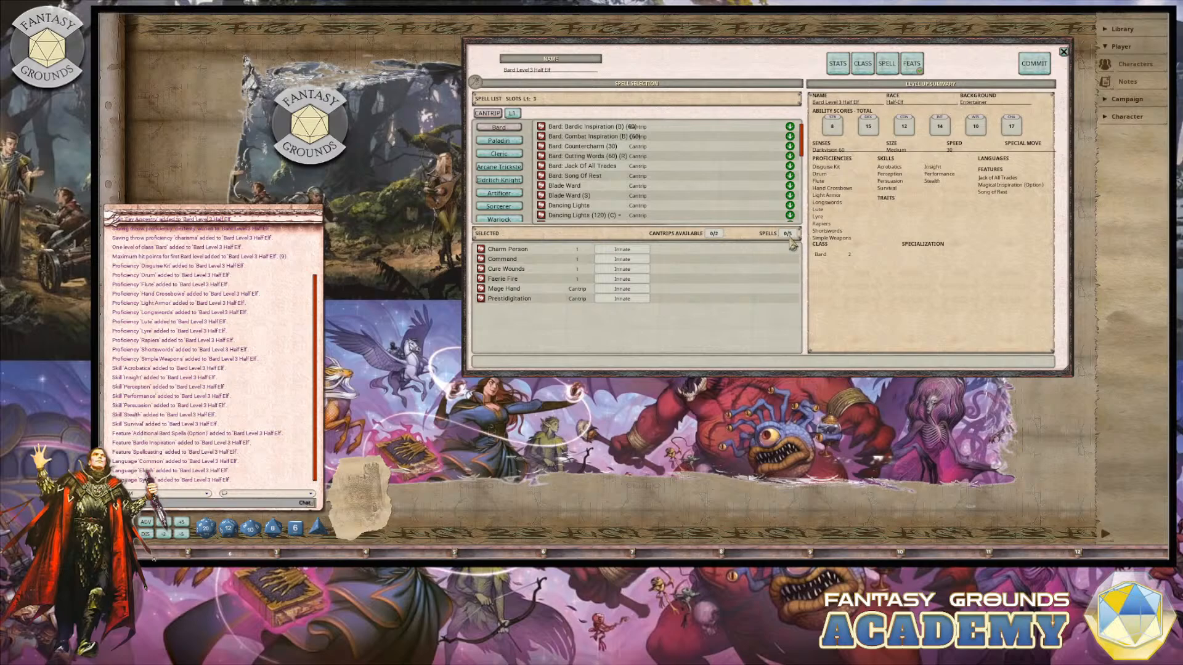
scroll(615, 216, "down", 6)
scroll(615, 215, "down", 1)
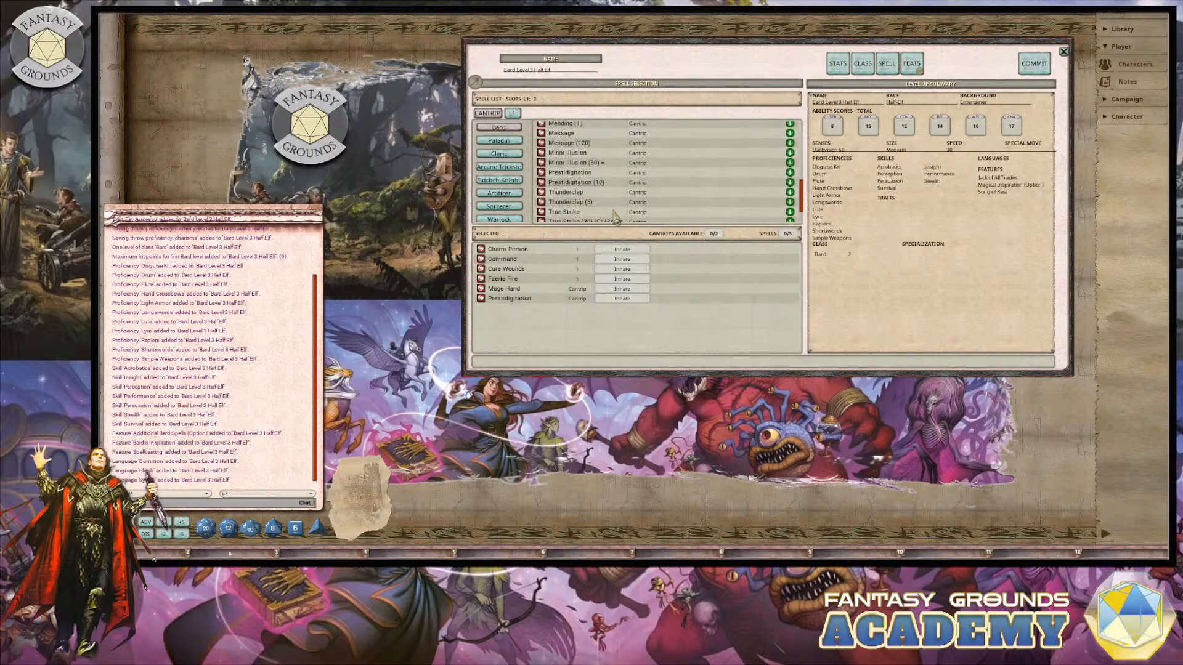
scroll(616, 214, "up", 1)
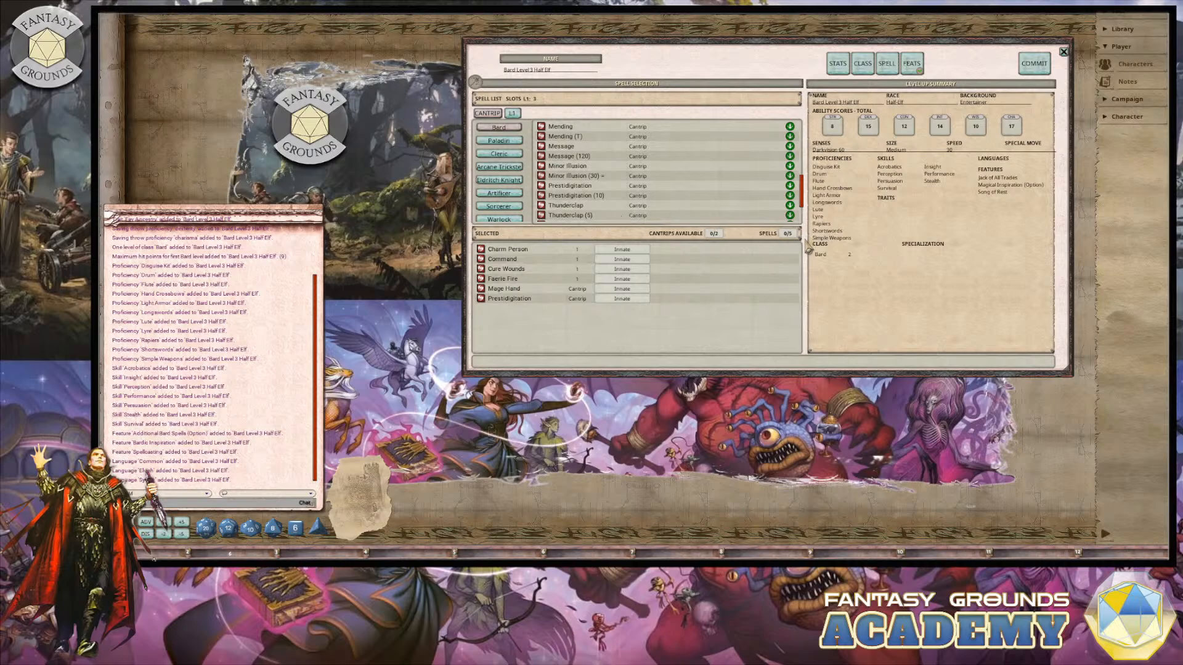
scroll(610, 213, "down", 2)
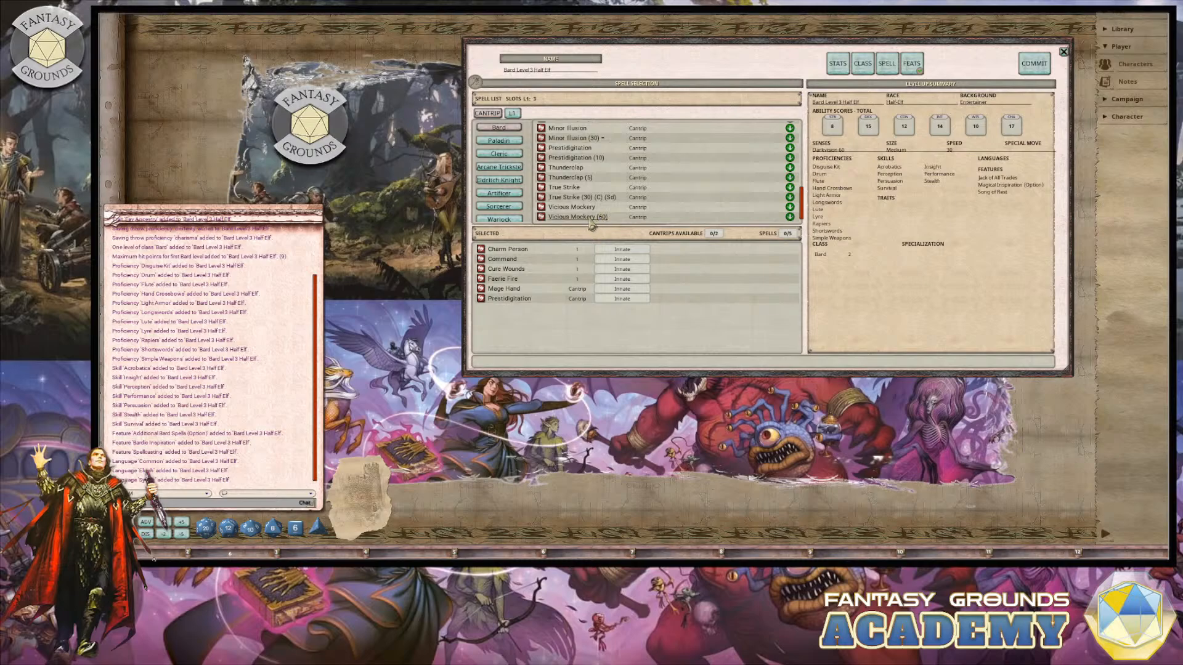
left_click(790, 208)
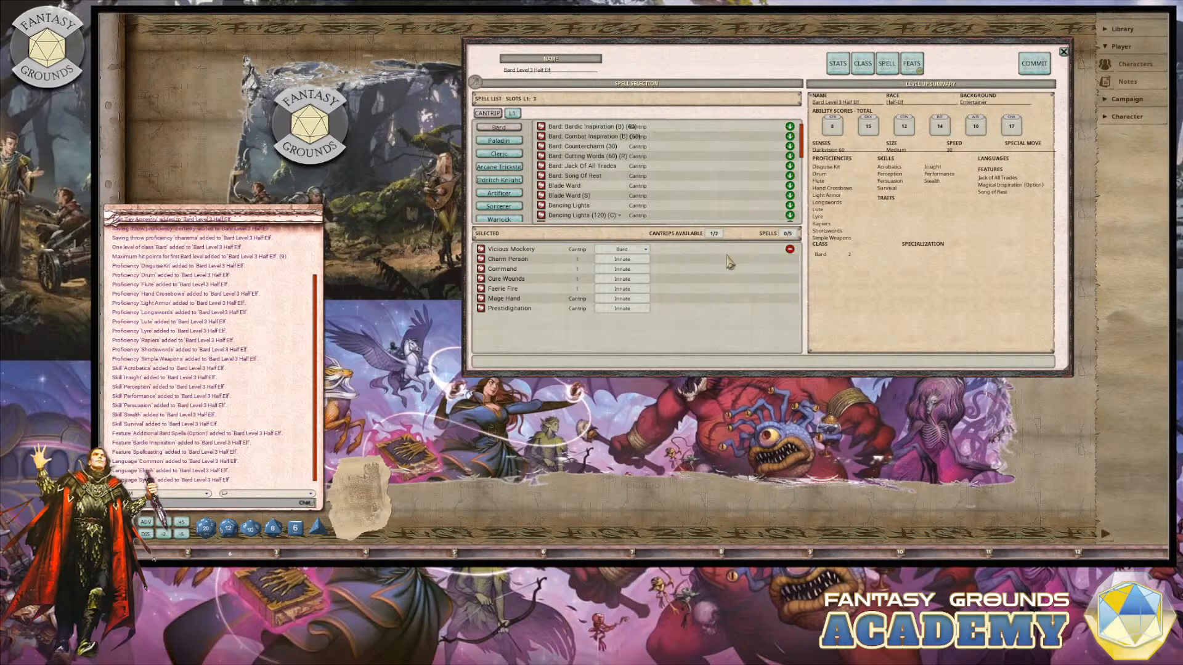
left_click(791, 252)
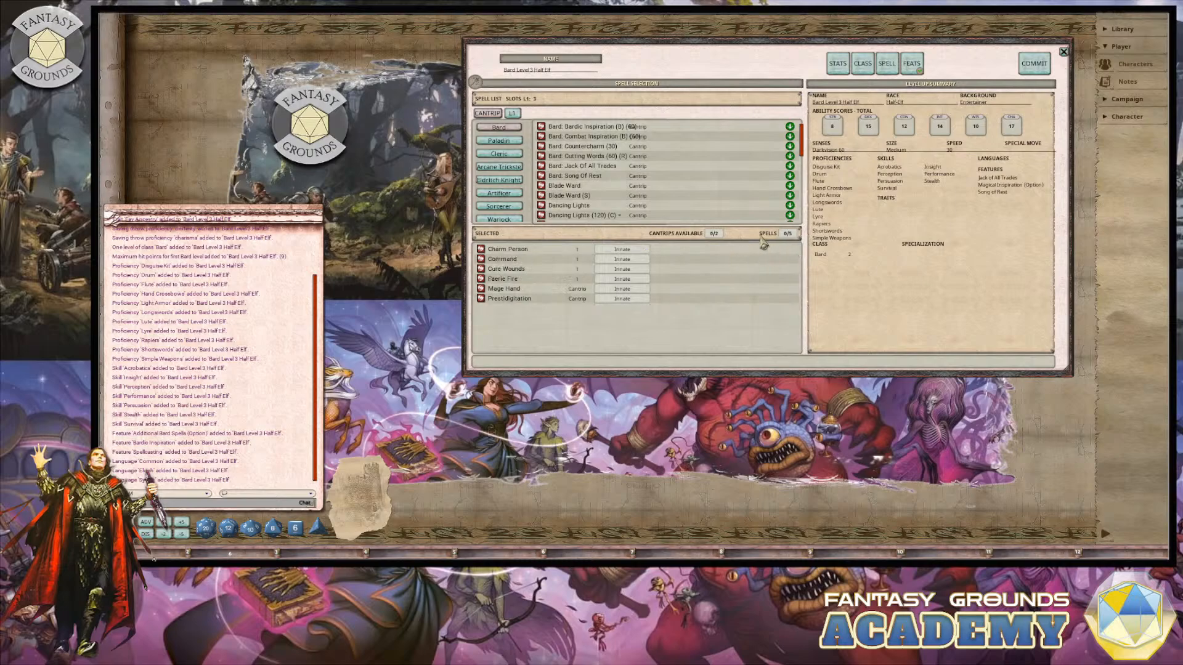
Step: Add the level 1 spell Bane to the bard's selected spells and commit the level-up
left_click(518, 114)
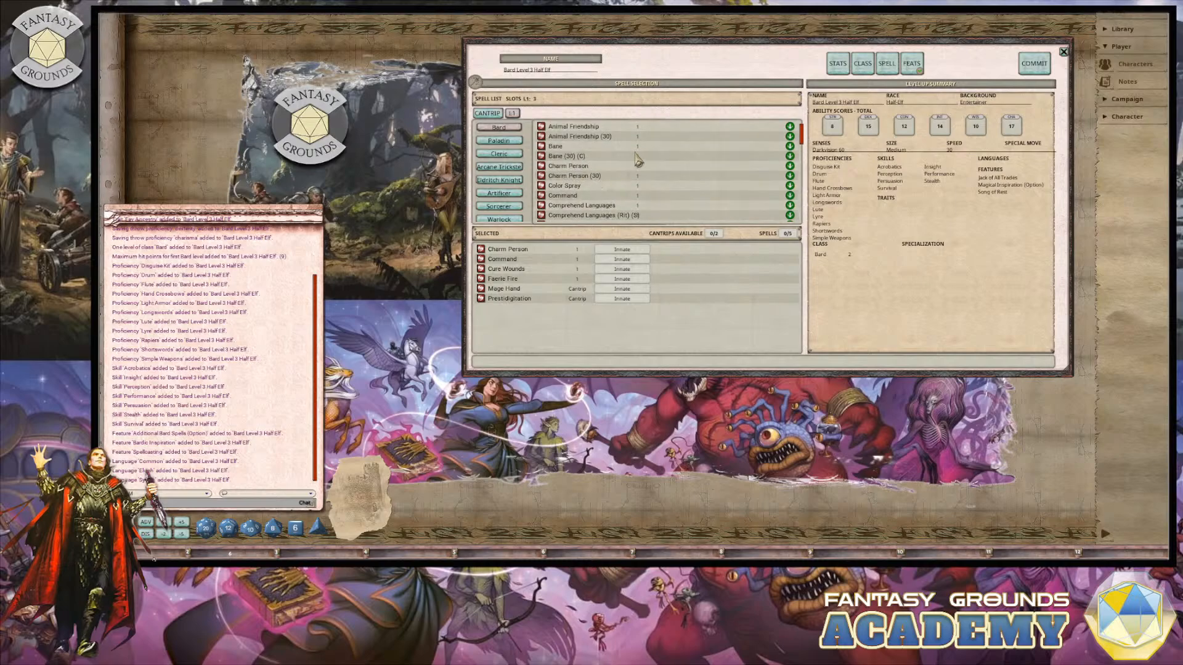
left_click(789, 148)
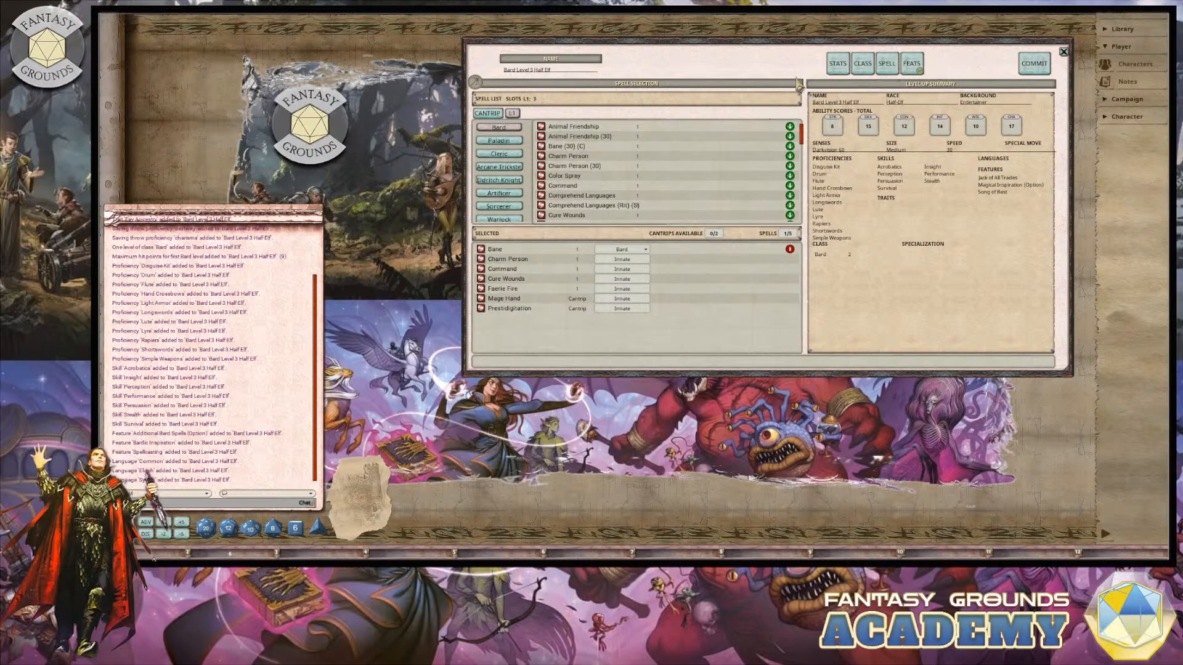
left_click(1035, 63)
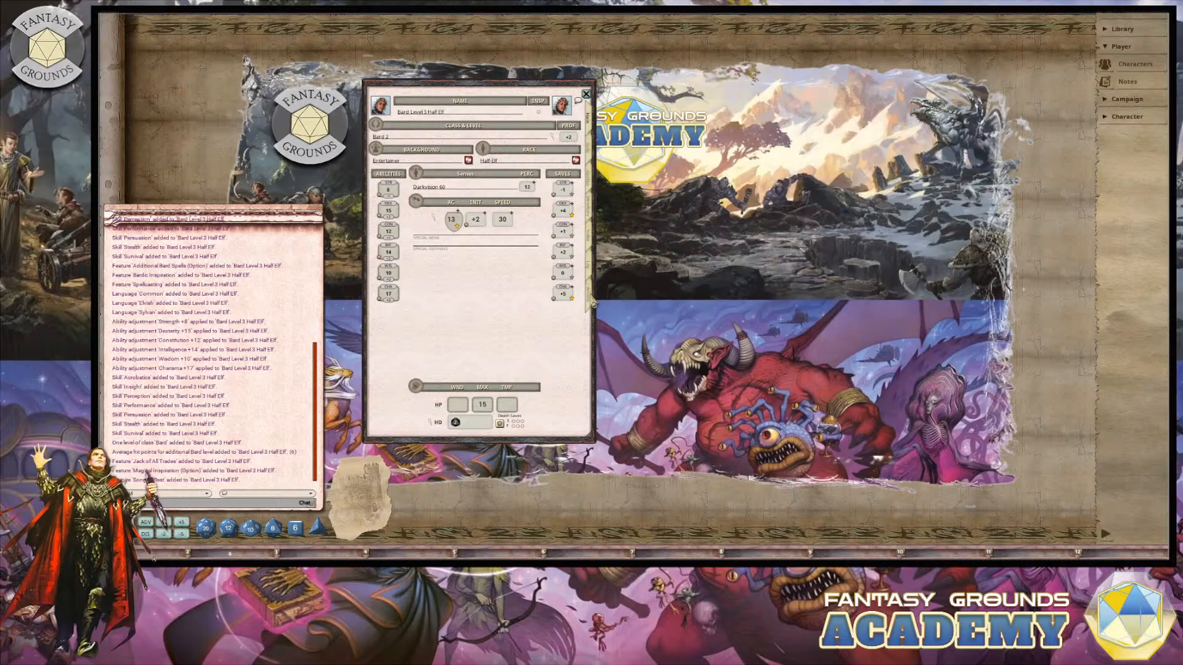
Step: Show the bard's weapons and spells page and collapse the details of Bane, Jack of All Trades and Song of Rest
left_click(590, 299)
scroll(534, 318, "down", 1)
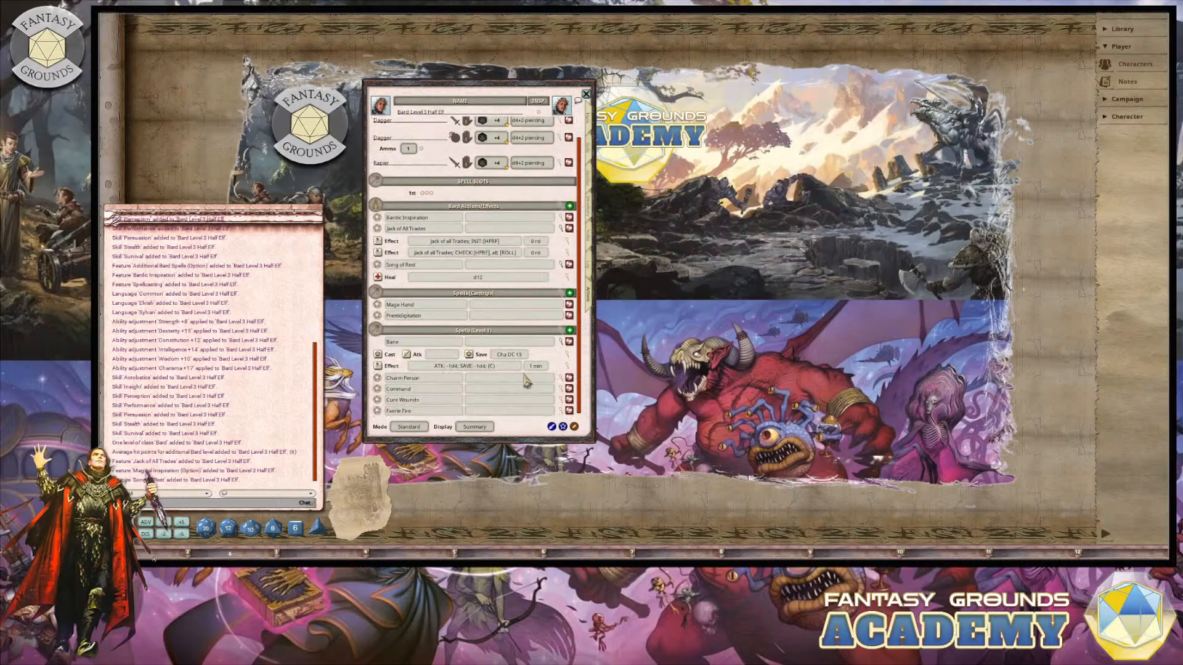
left_click(562, 348)
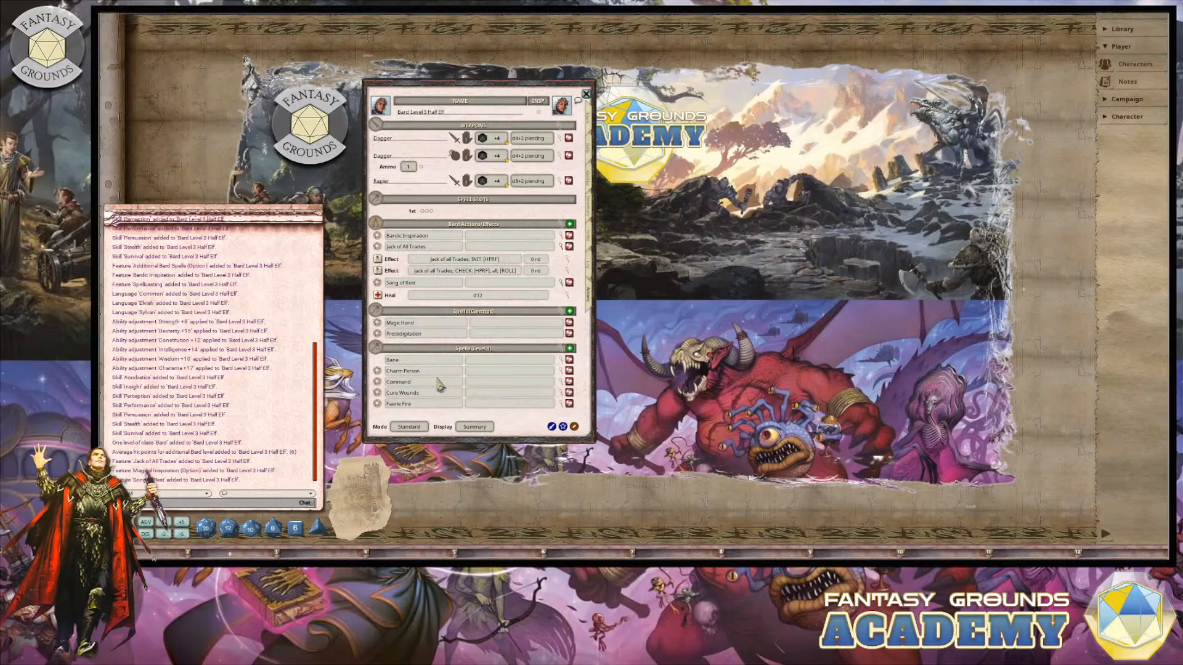
left_click(565, 248)
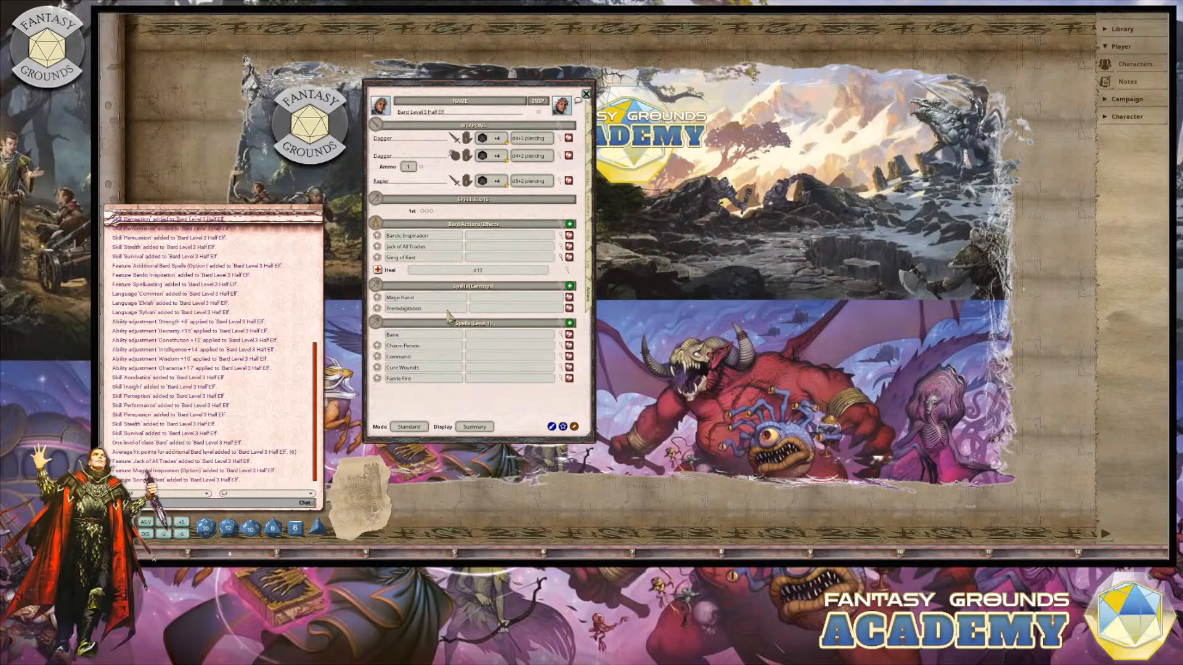
left_click(561, 258)
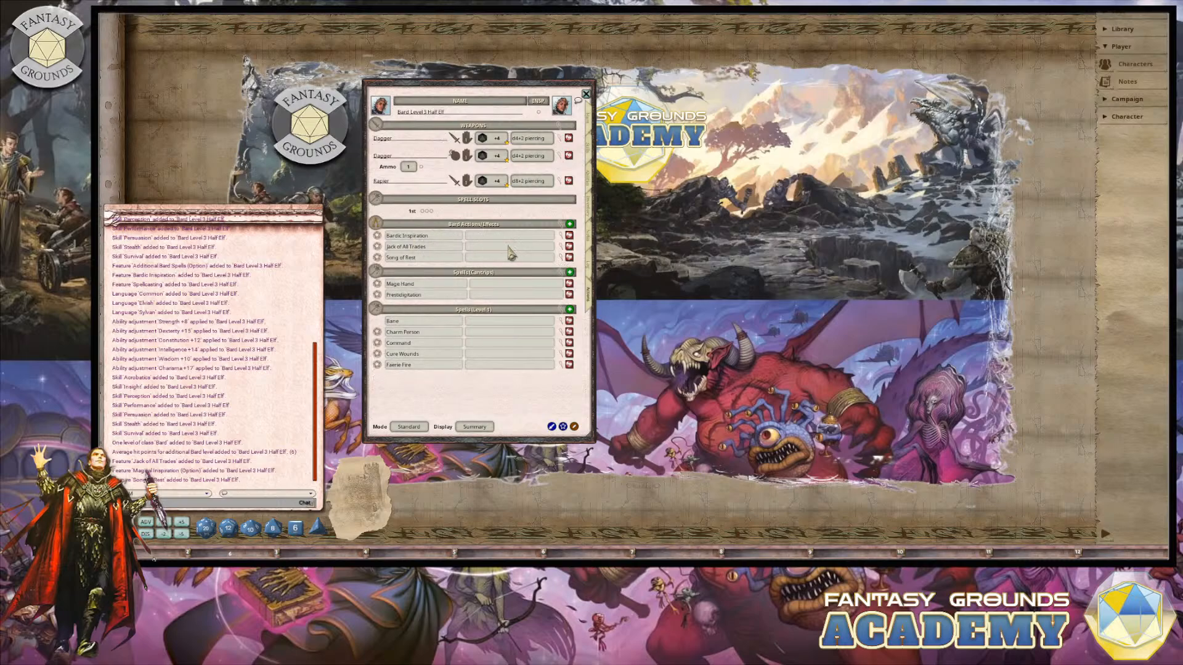
Step: Mark Bane as prepared in Preparation mode, and set the page to Combat mode with the Actions display
left_click(409, 427)
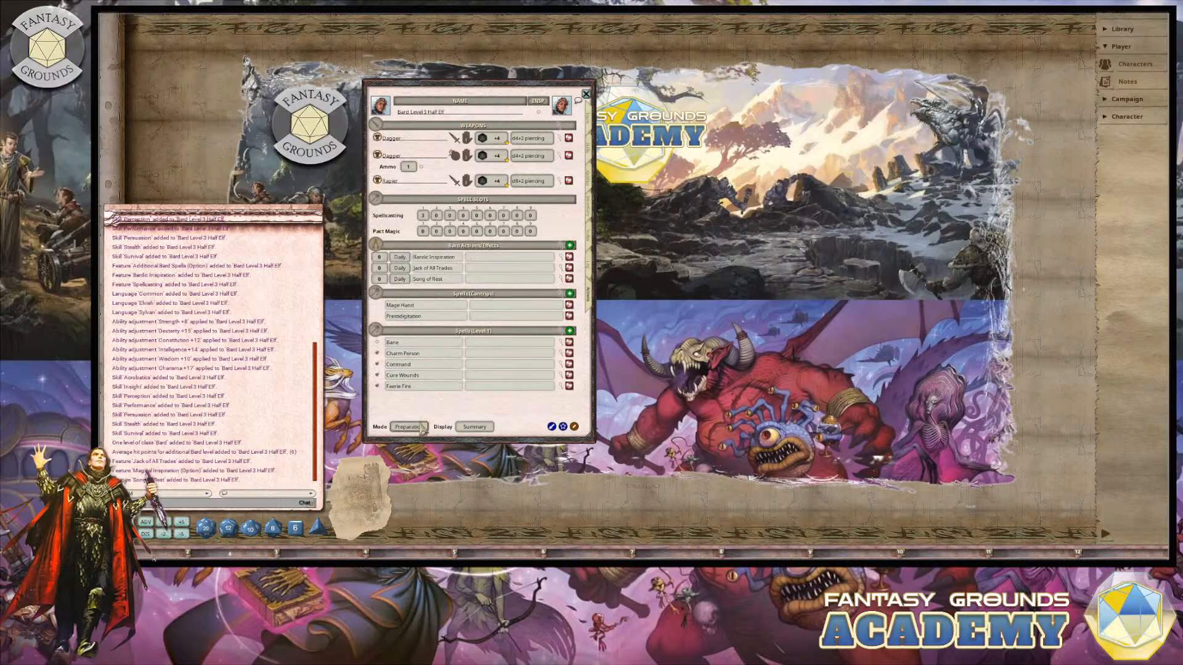
left_click(377, 353)
left_click(377, 342)
left_click(409, 427)
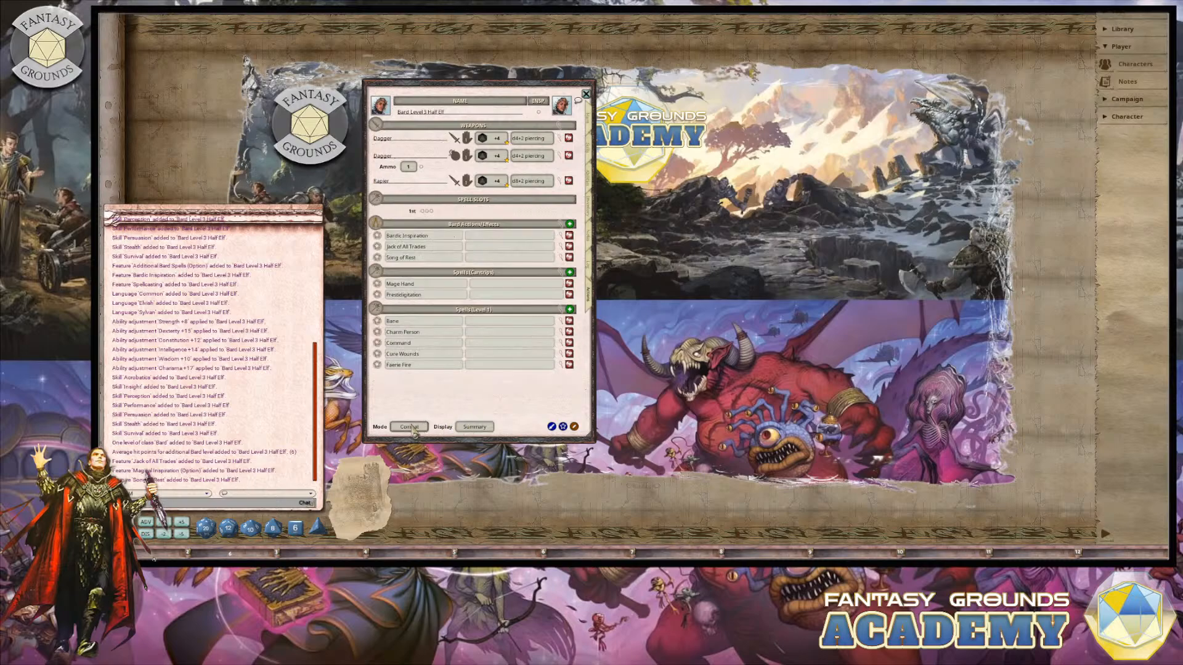
left_click(475, 426)
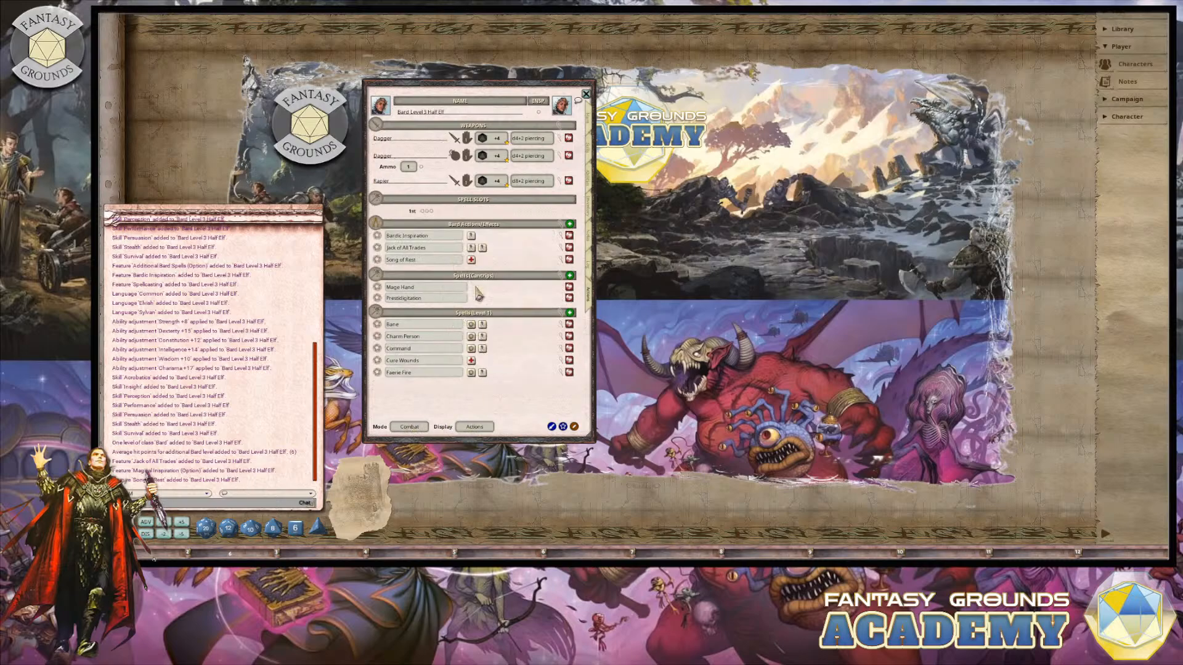
Step: Return to the bard's main page, start another level-up and raise the Bard class to level 3
left_click_drag(456, 92, 550, 84)
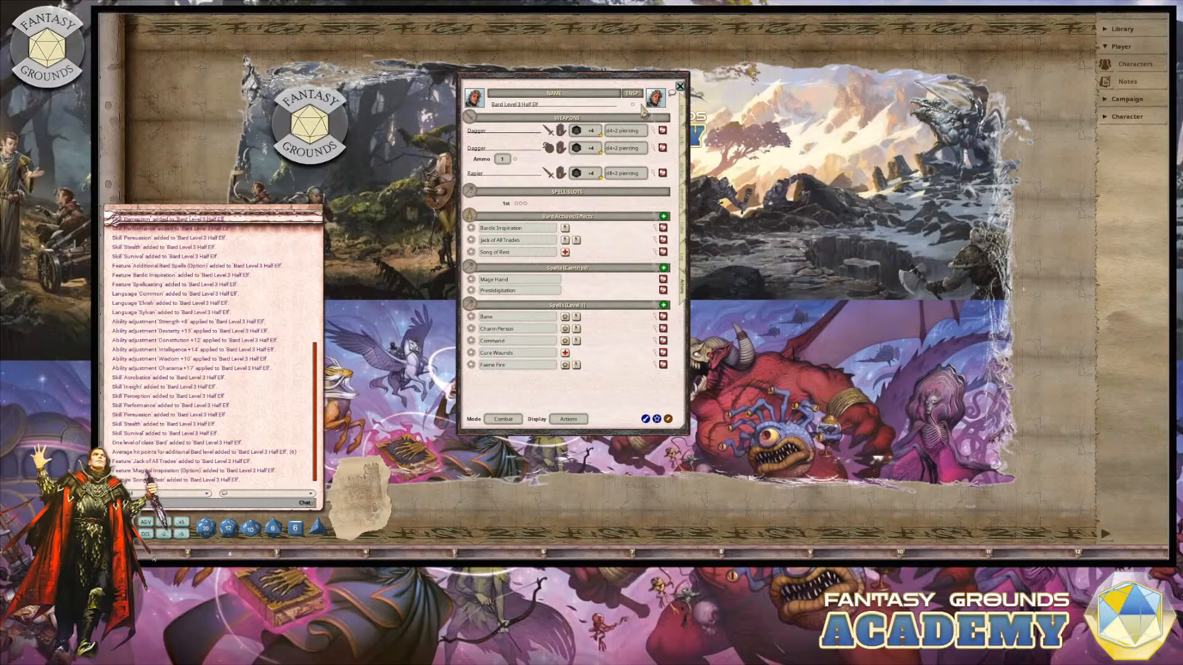
left_click(680, 112)
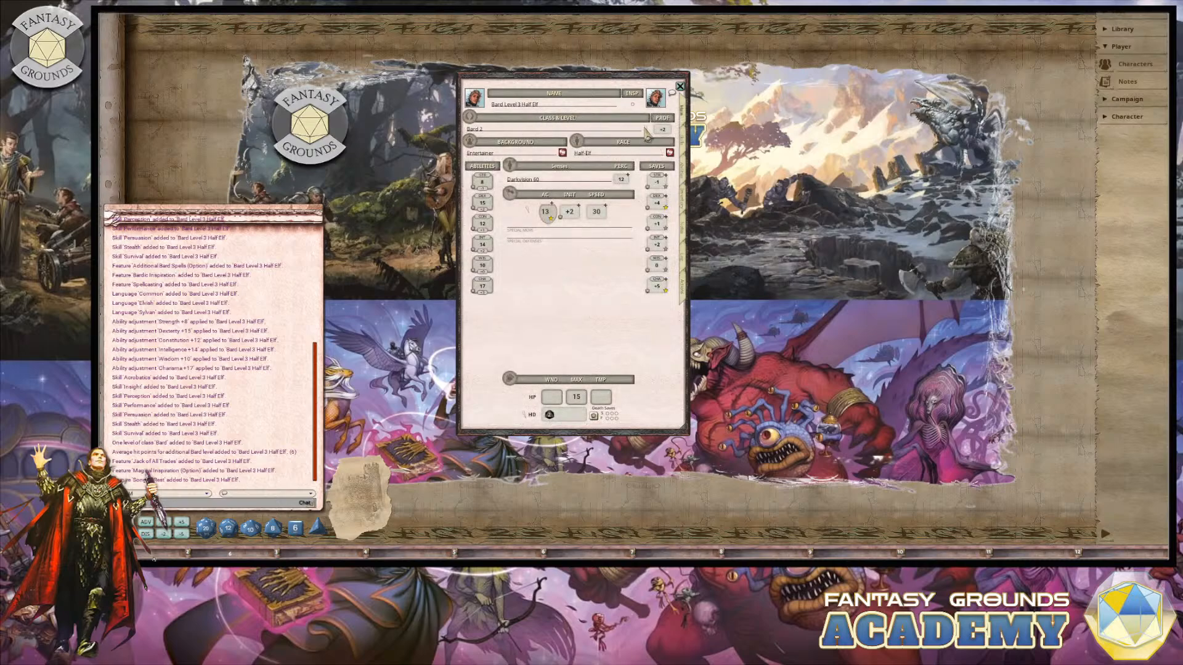
left_click(646, 129)
left_click_drag(702, 89, 791, 77)
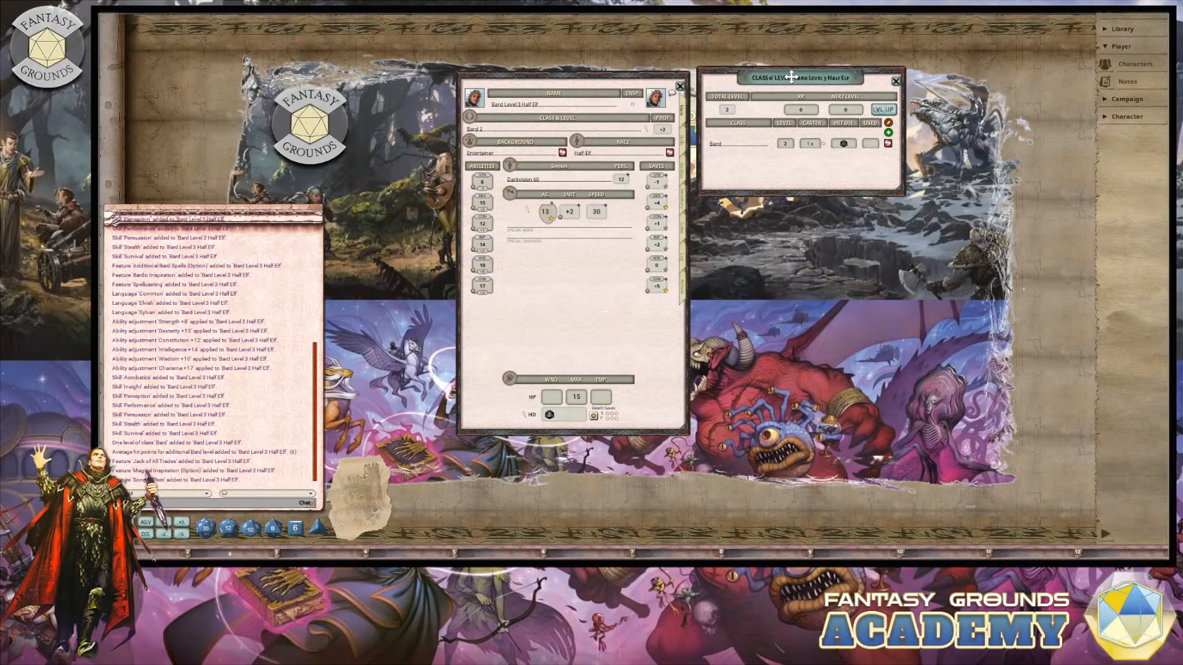
left_click(880, 110)
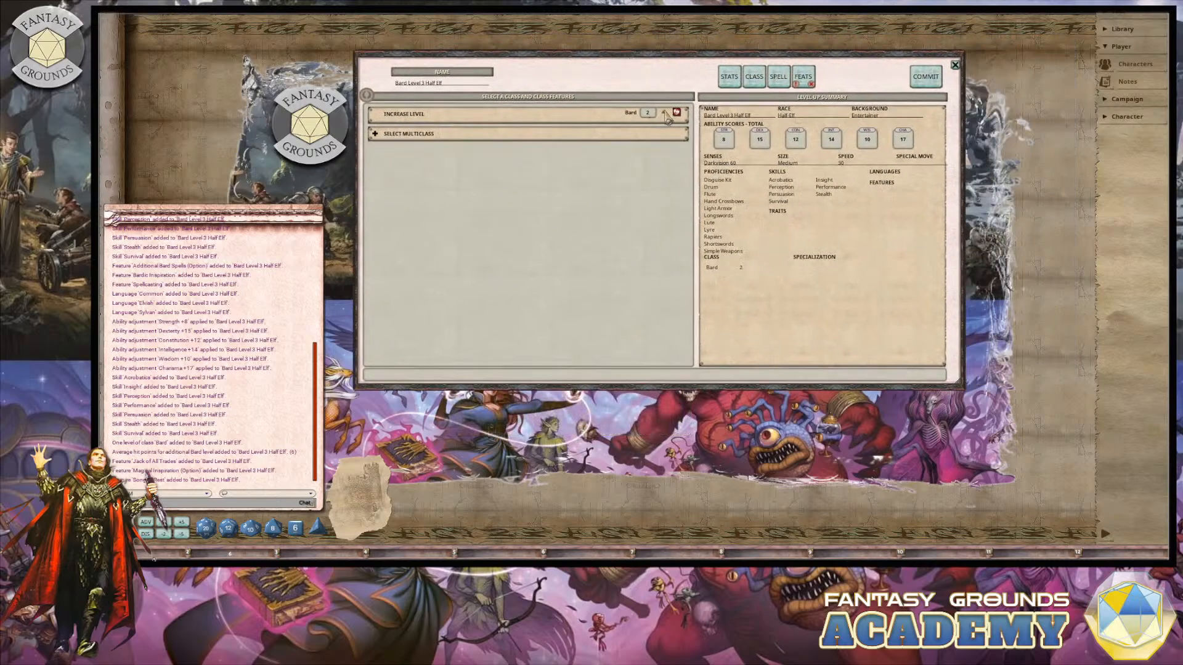
left_click(664, 112)
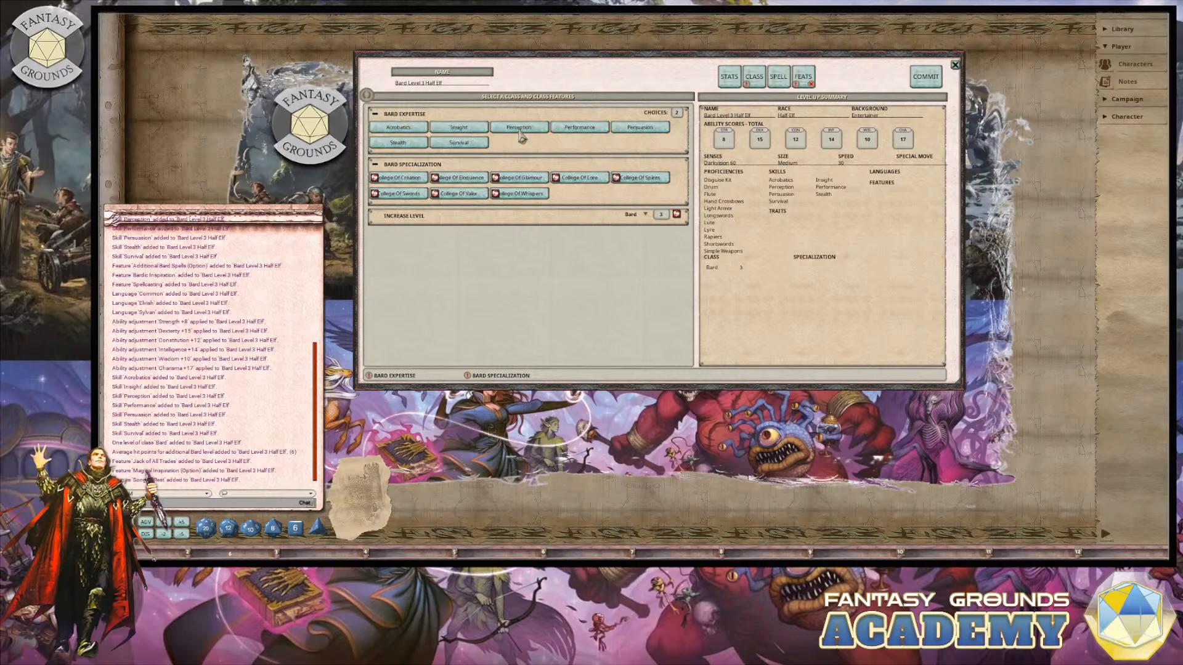
Step: Choose Performance and Acrobatics for the Bard Expertise and College of Swords as the specialization
left_click(584, 138)
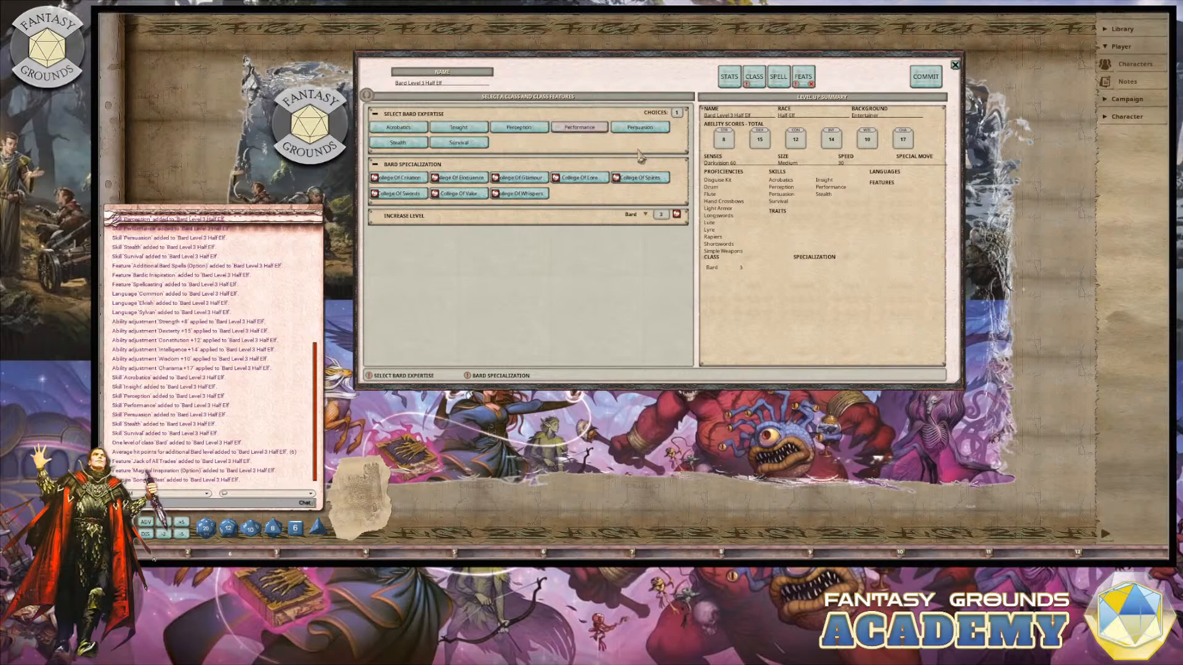
left_click(410, 128)
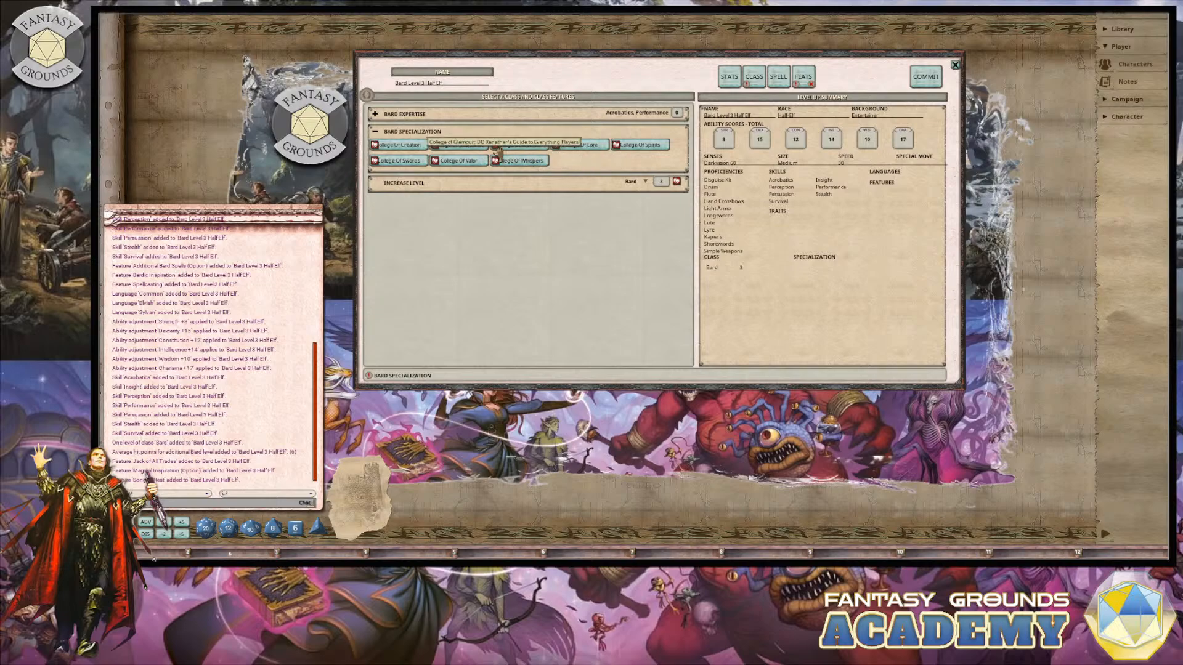
left_click(417, 161)
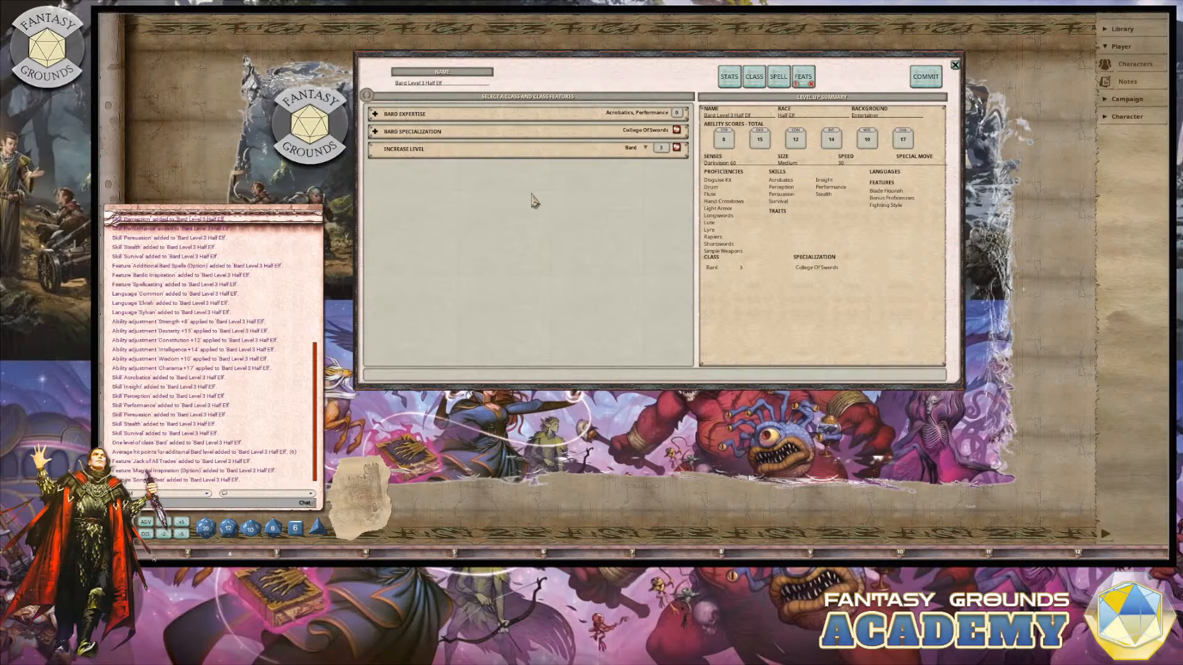
Step: Add the level 2 spell Shatter from the Bard spell list to the selected spells and commit the level-up
left_click(803, 77)
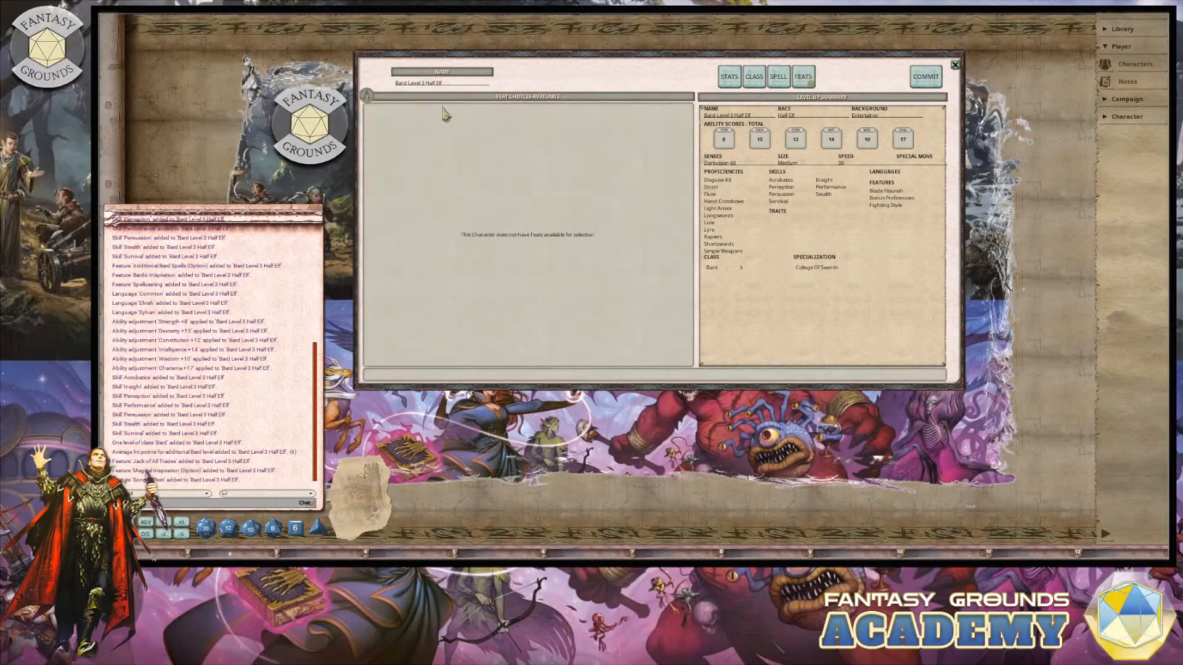
left_click(779, 77)
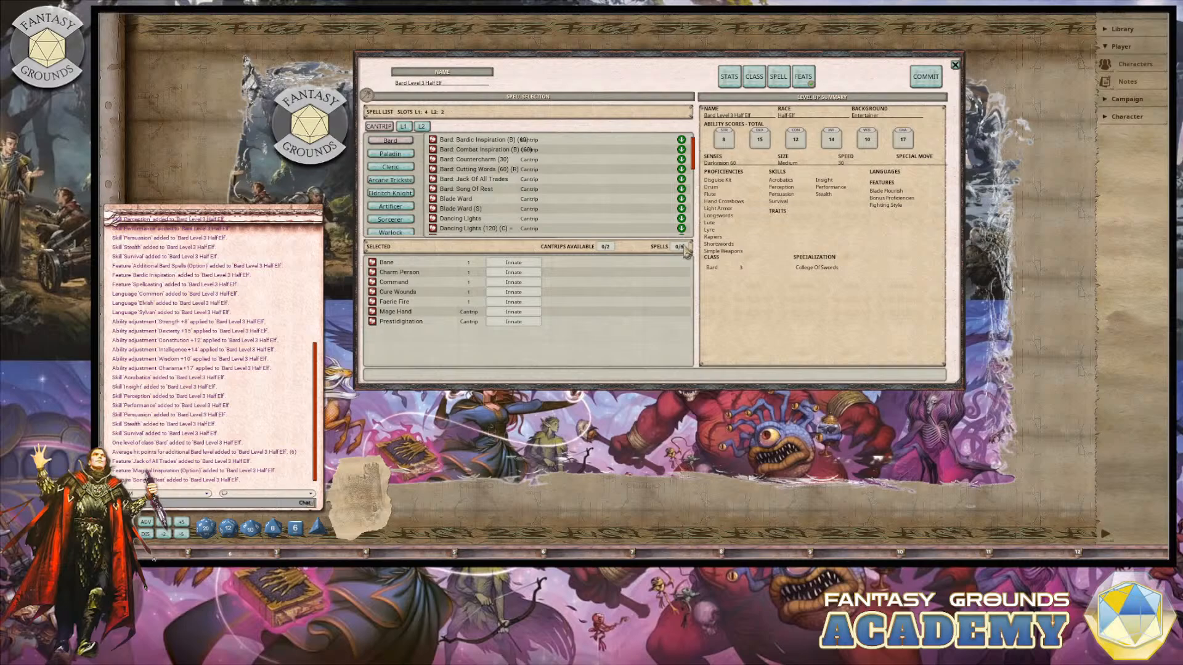
left_click(424, 127)
scroll(446, 203, "down", 8)
scroll(453, 218, "down", 3)
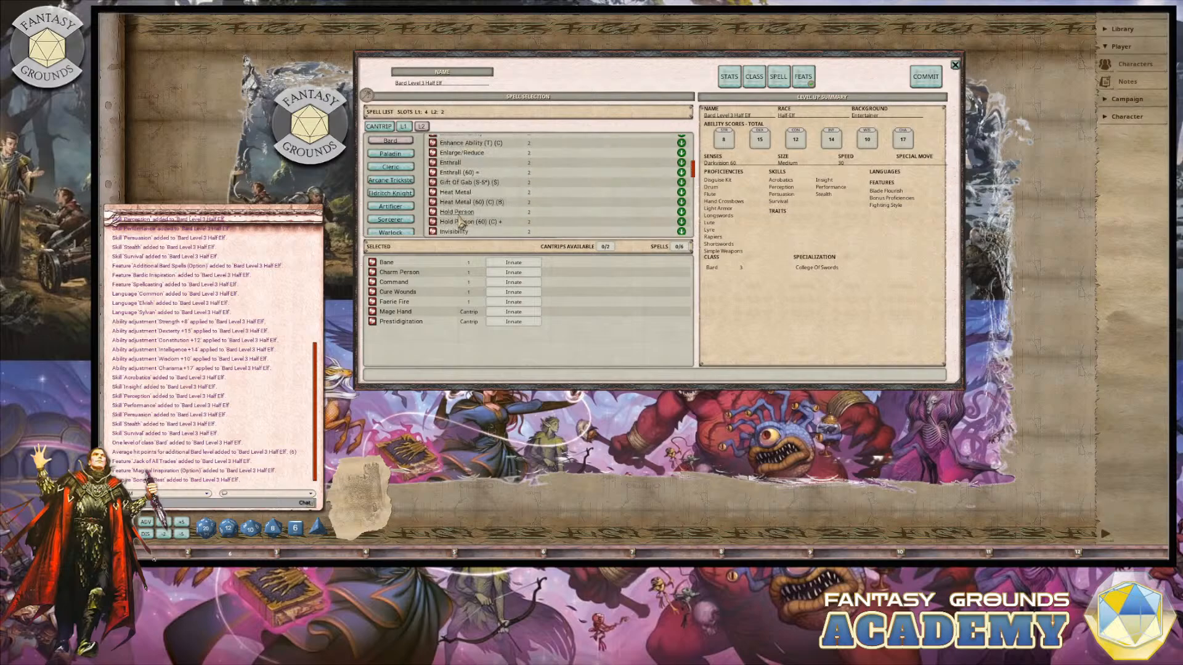
scroll(459, 215, "up", 5)
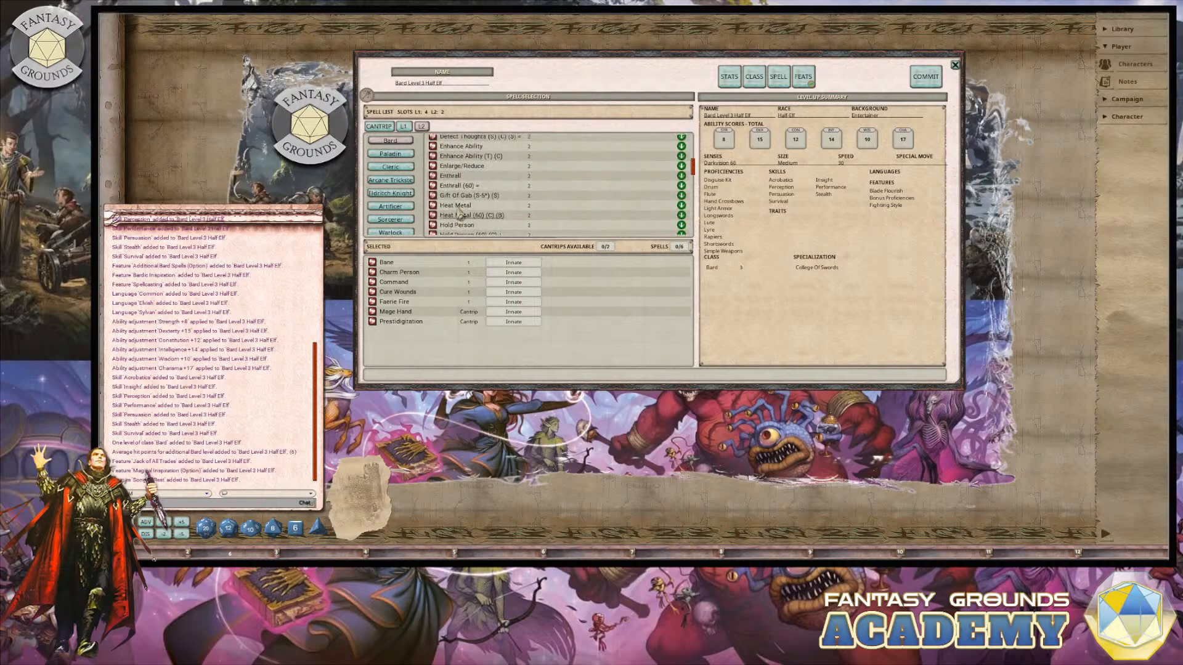
scroll(462, 212, "down", 10)
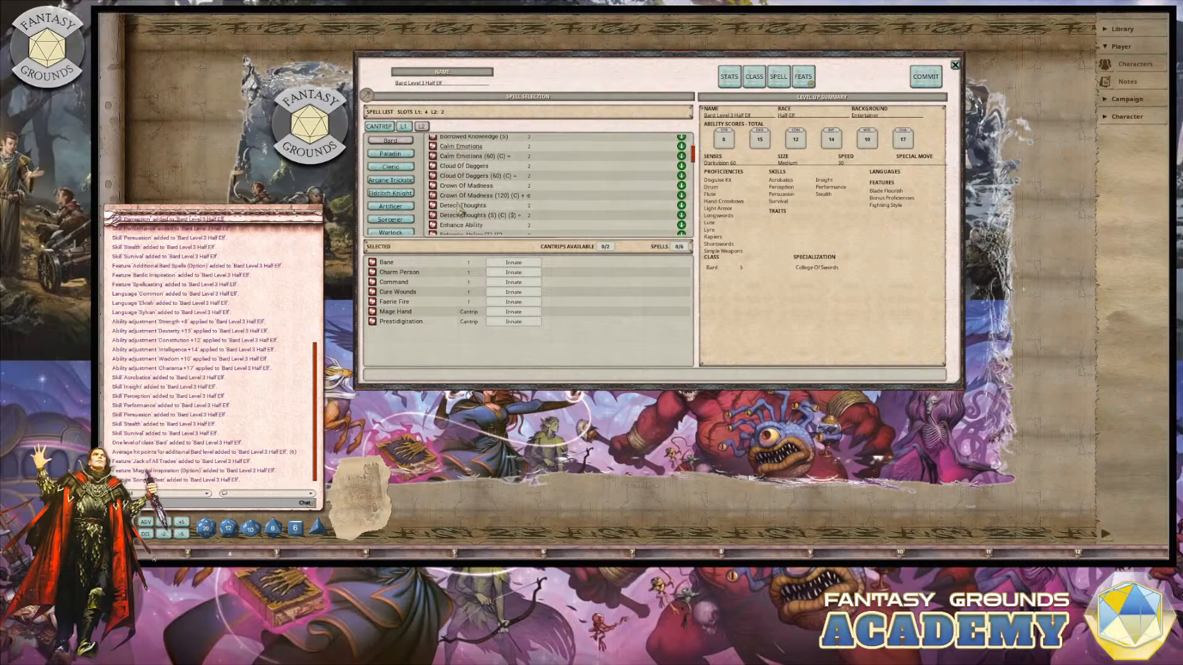
scroll(474, 216, "down", 8)
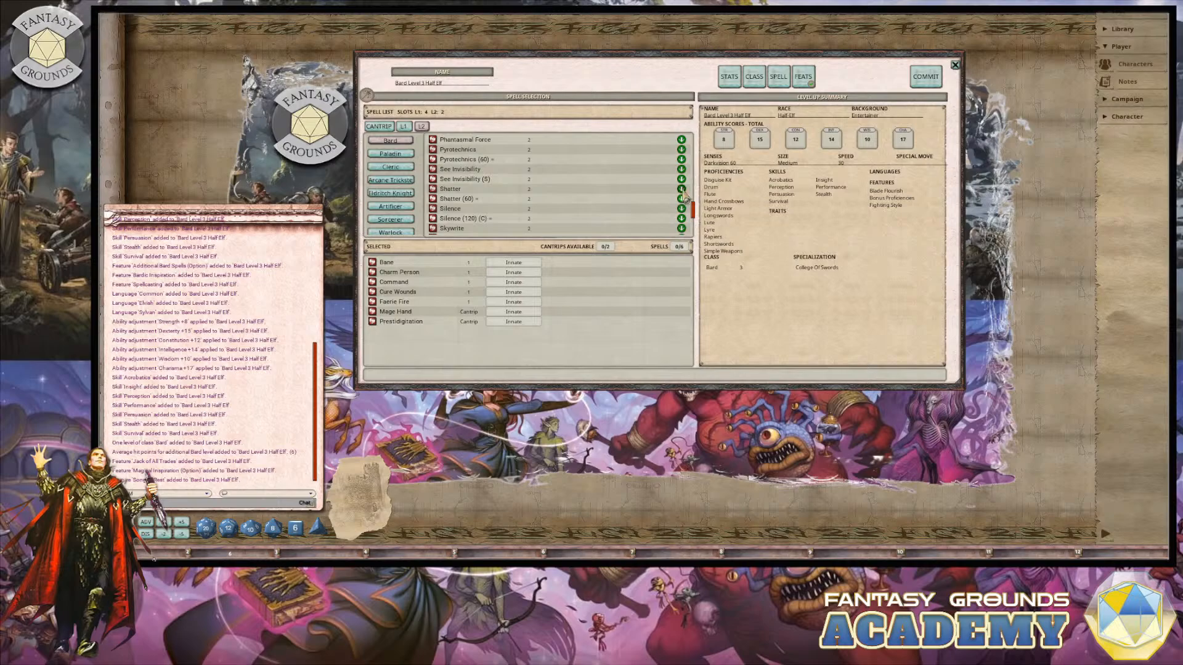
left_click(681, 189)
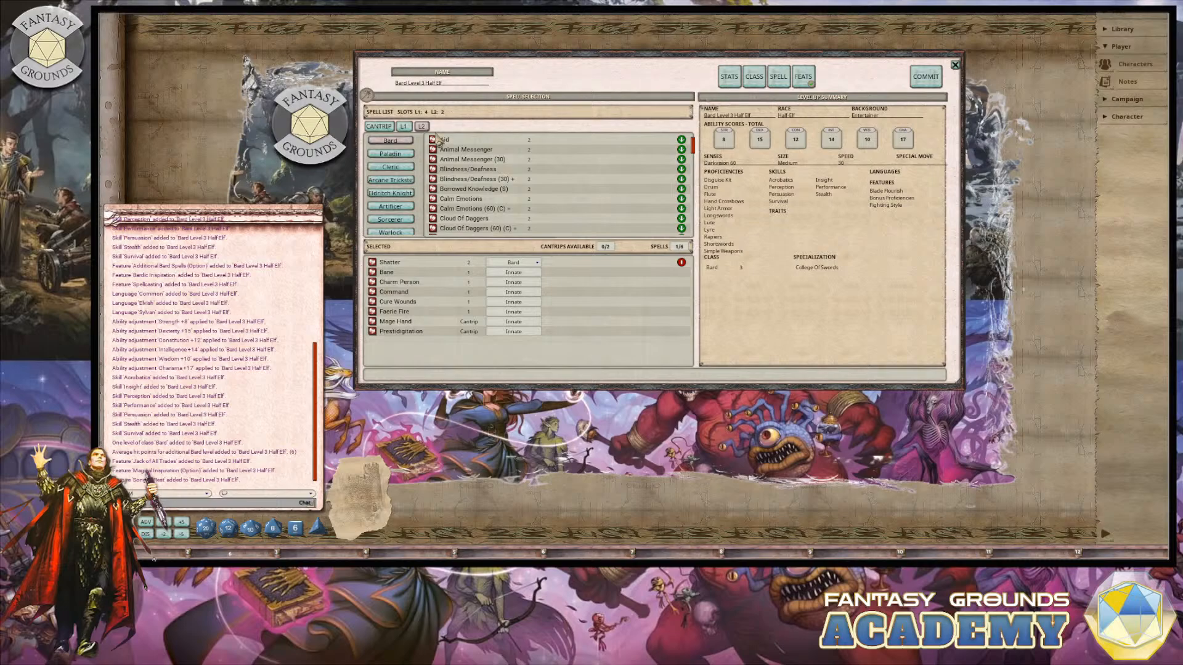
left_click(926, 79)
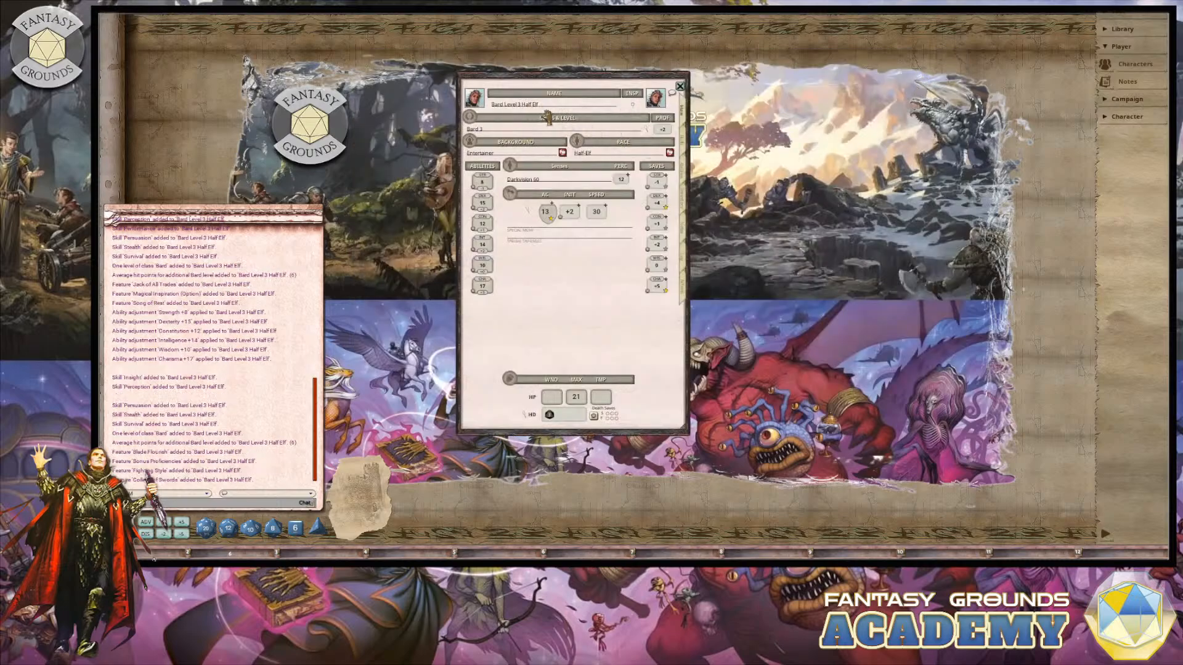
Step: Show the bard's weapons and spells page and collapse the details of Blade Flourish and Fighting Style
left_click(683, 287)
scroll(610, 294, "down", 3)
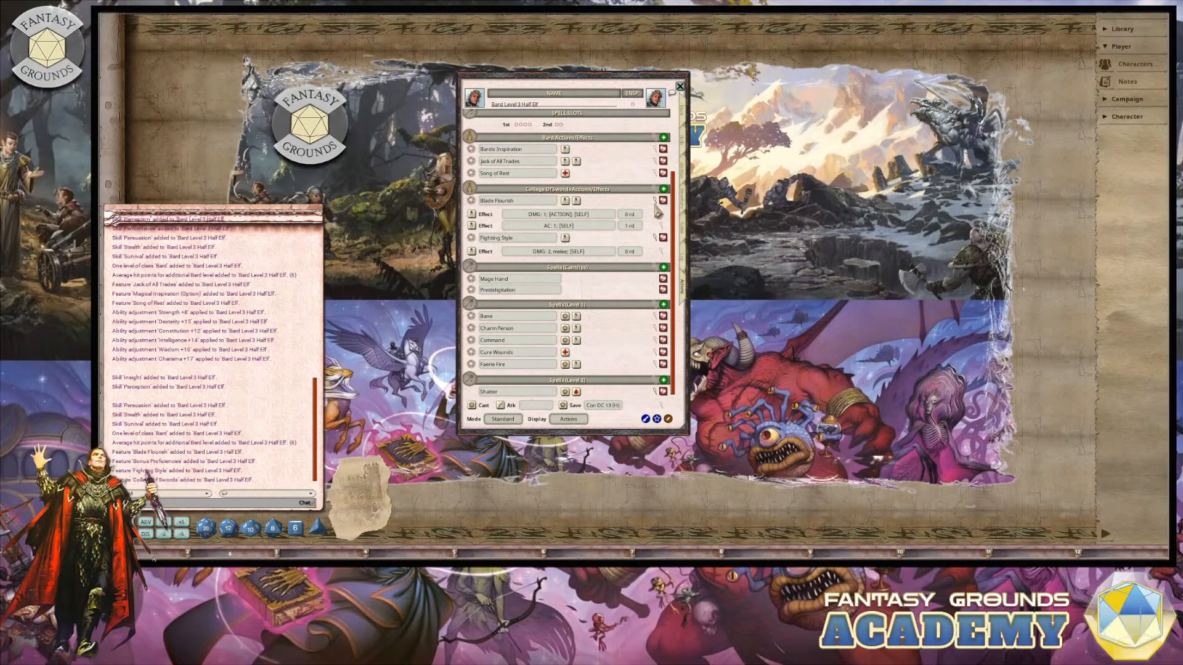
left_click(656, 203)
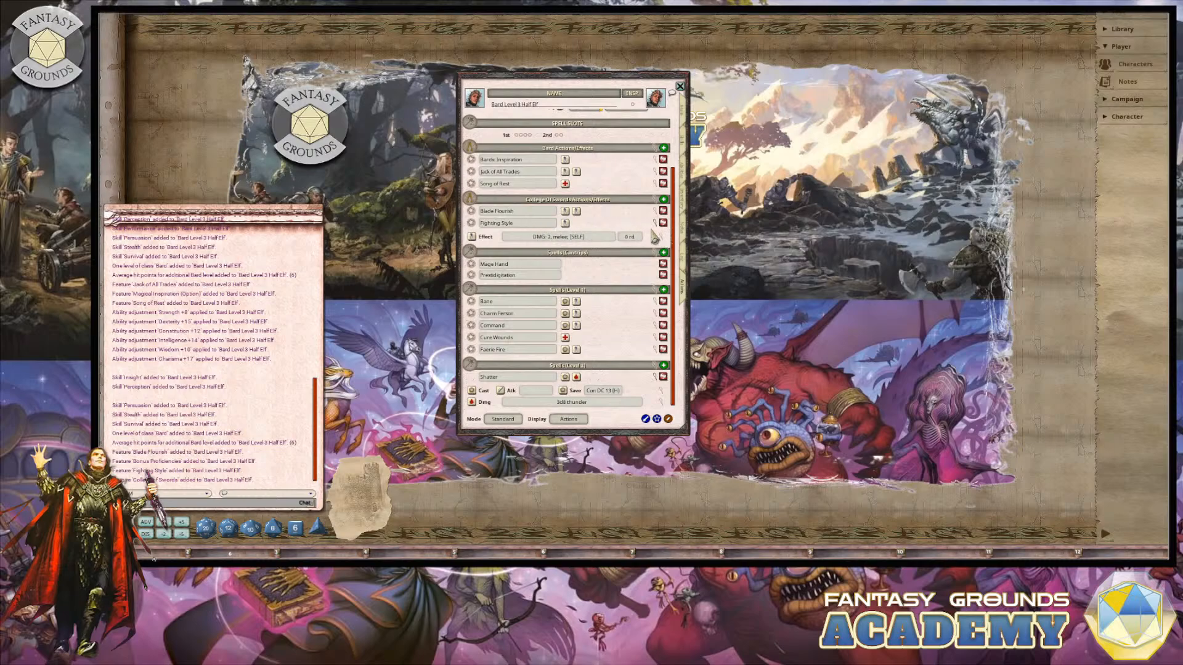
left_click(655, 224)
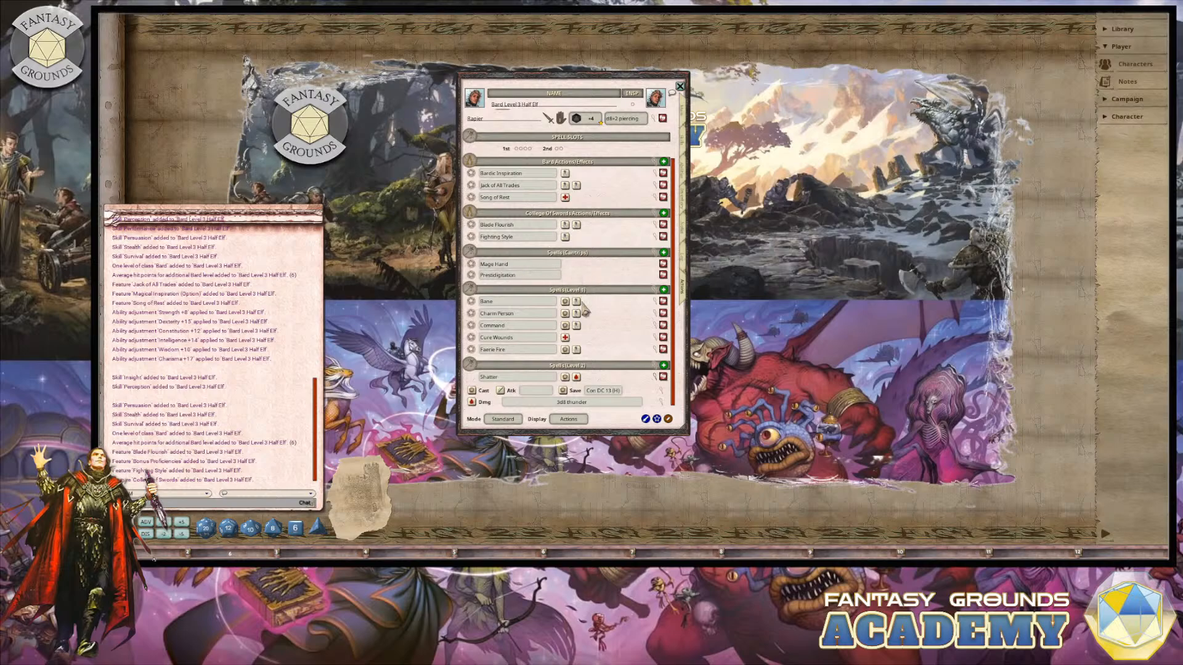
Step: Switch the weapons and spells page to Preparation mode and on to Combat mode
scroll(657, 392, "up", 1)
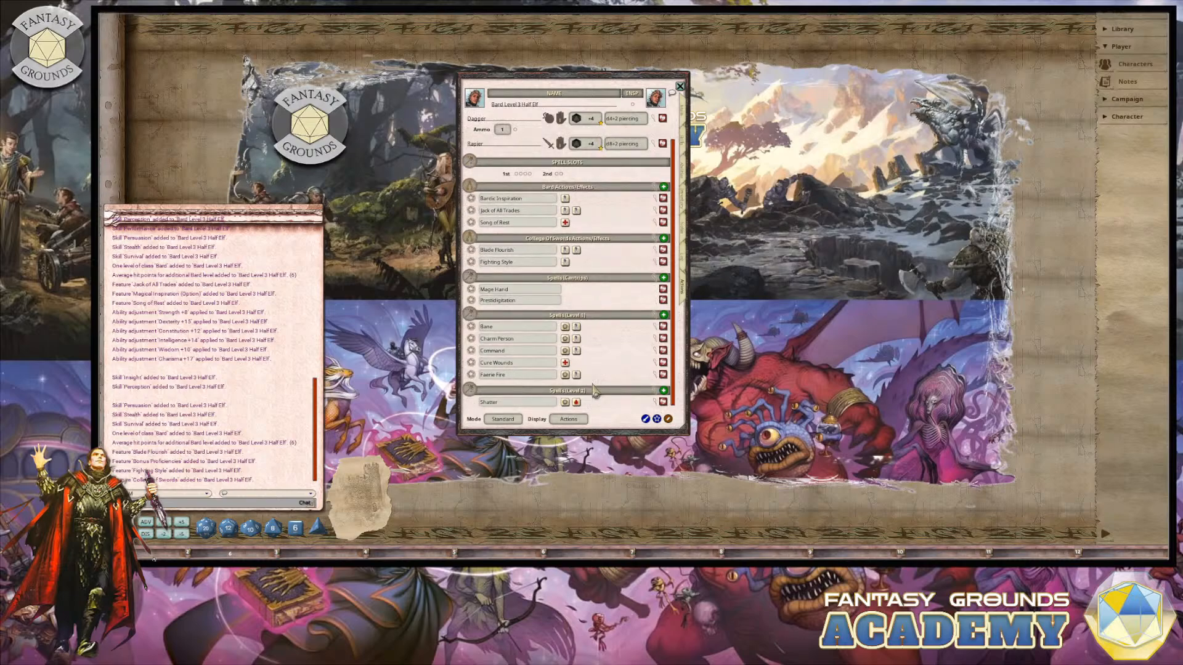
left_click(502, 419)
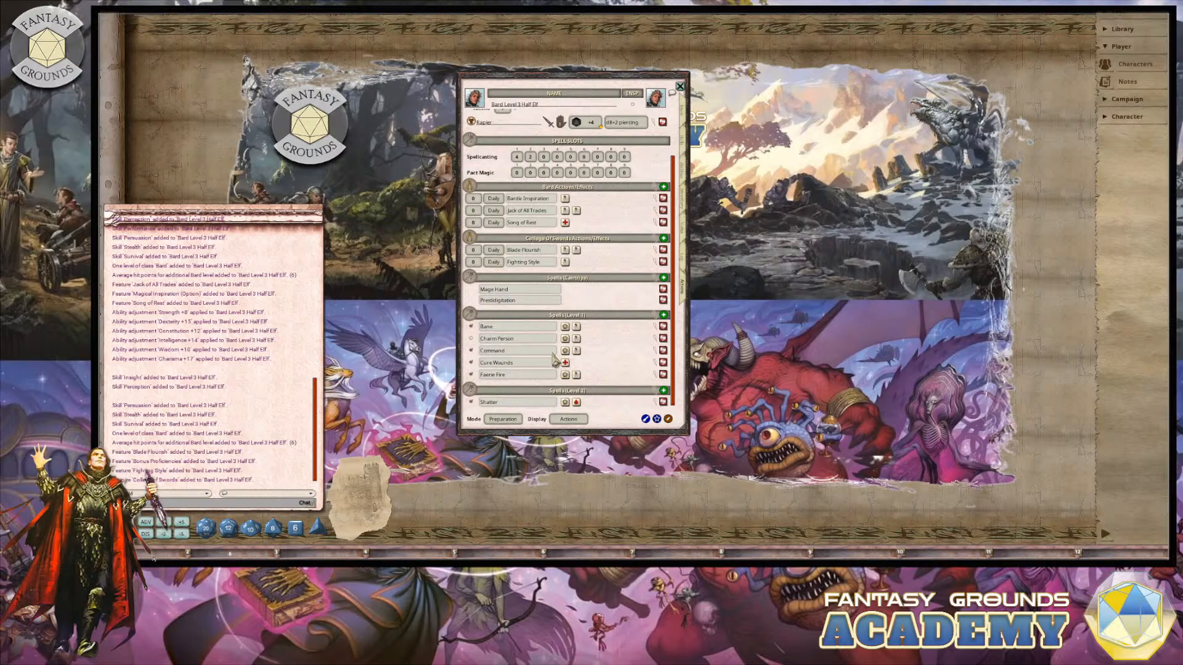
left_click(503, 419)
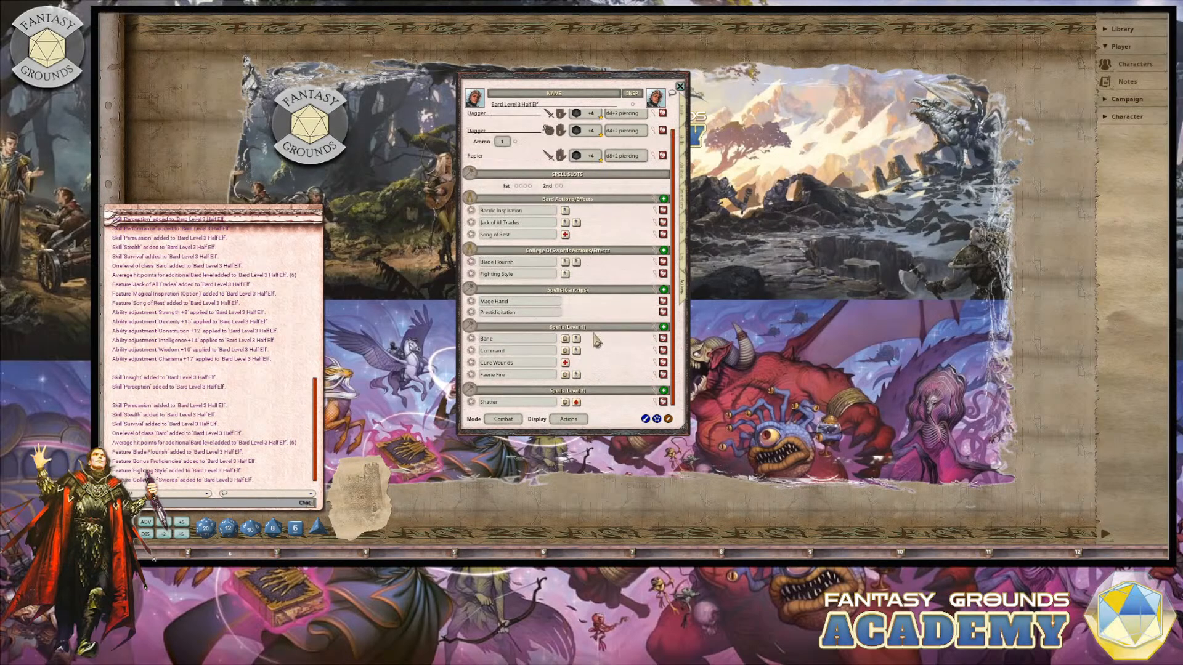
Step: Move the bard's character sheet up and resize it narrower and taller so the whole actions list fits
left_click_drag(578, 73, 459, 16)
left_click_drag(458, 376, 459, 444)
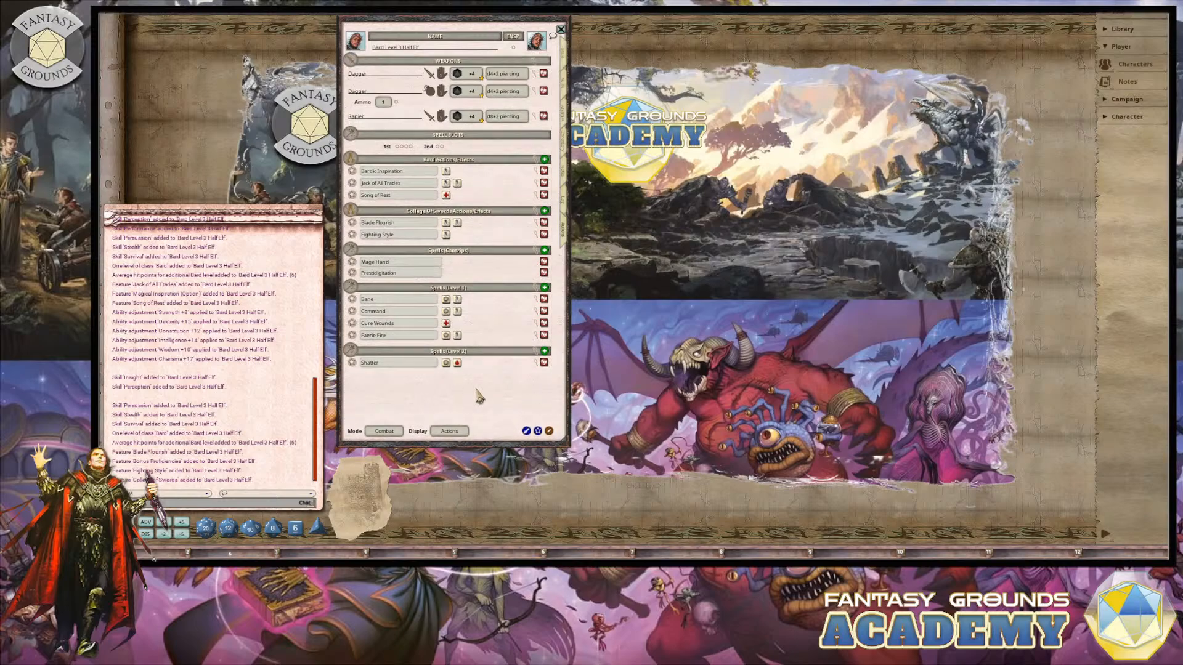
left_click_drag(573, 381, 538, 382)
left_click_drag(456, 397, 519, 475)
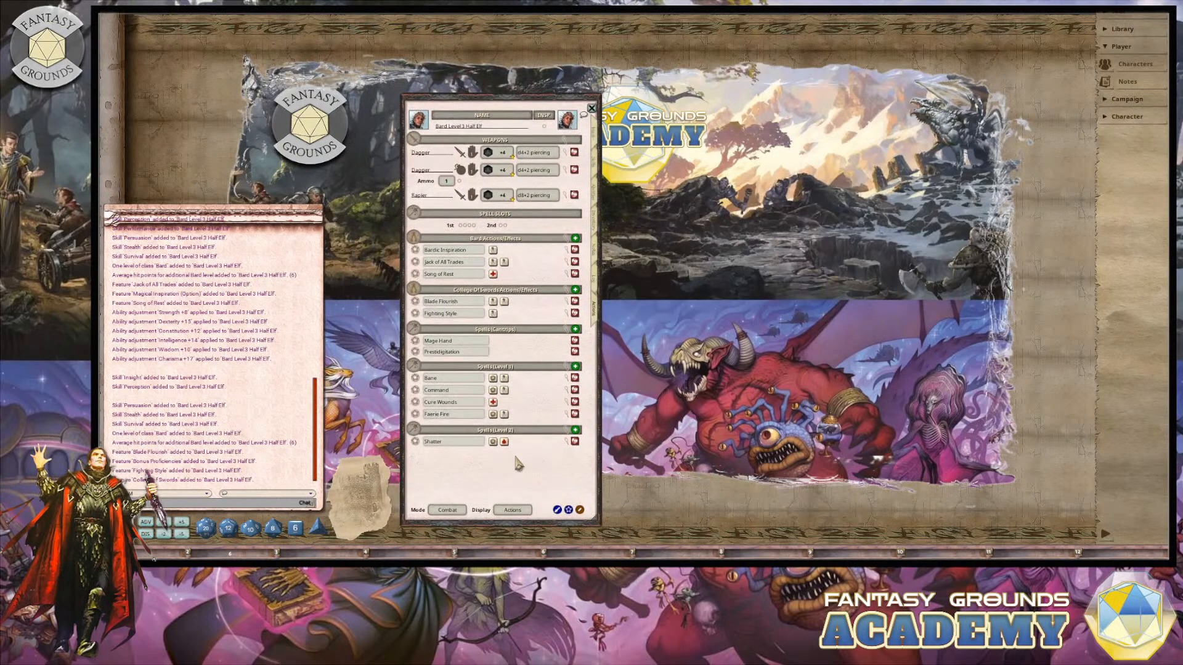
left_click_drag(475, 100, 471, 24)
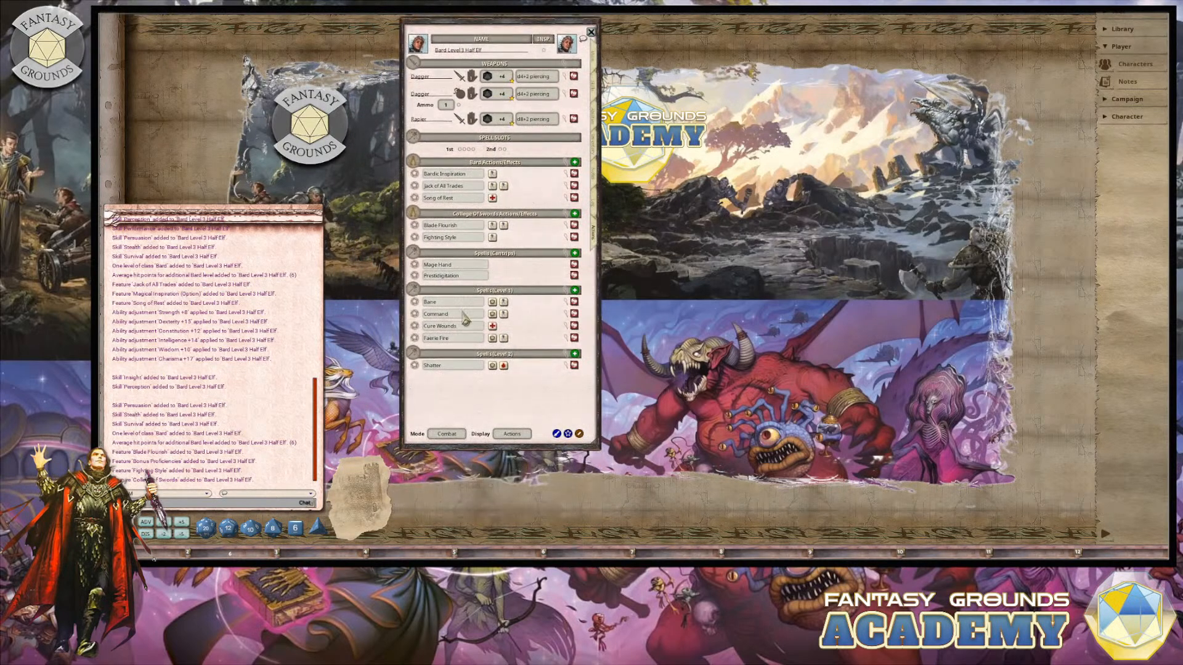
left_click_drag(483, 451, 482, 542)
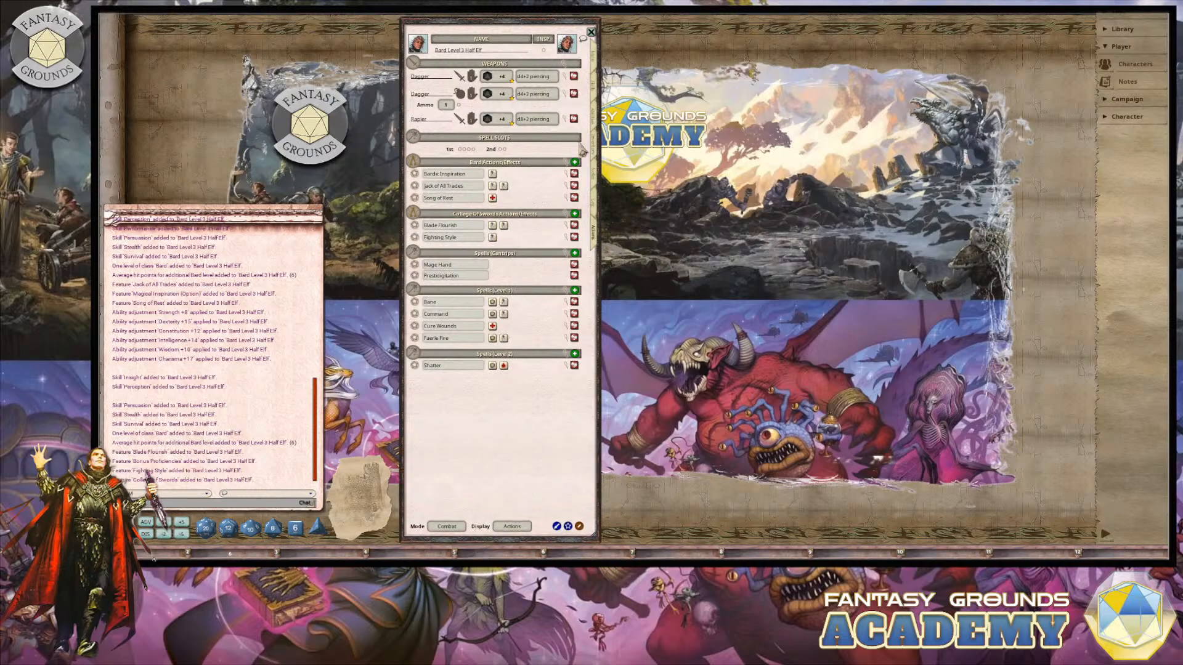
Step: Open the bard's inventory and set the location of the Bedroll, Candle and Clothes Costume to Backpack
left_click(595, 62)
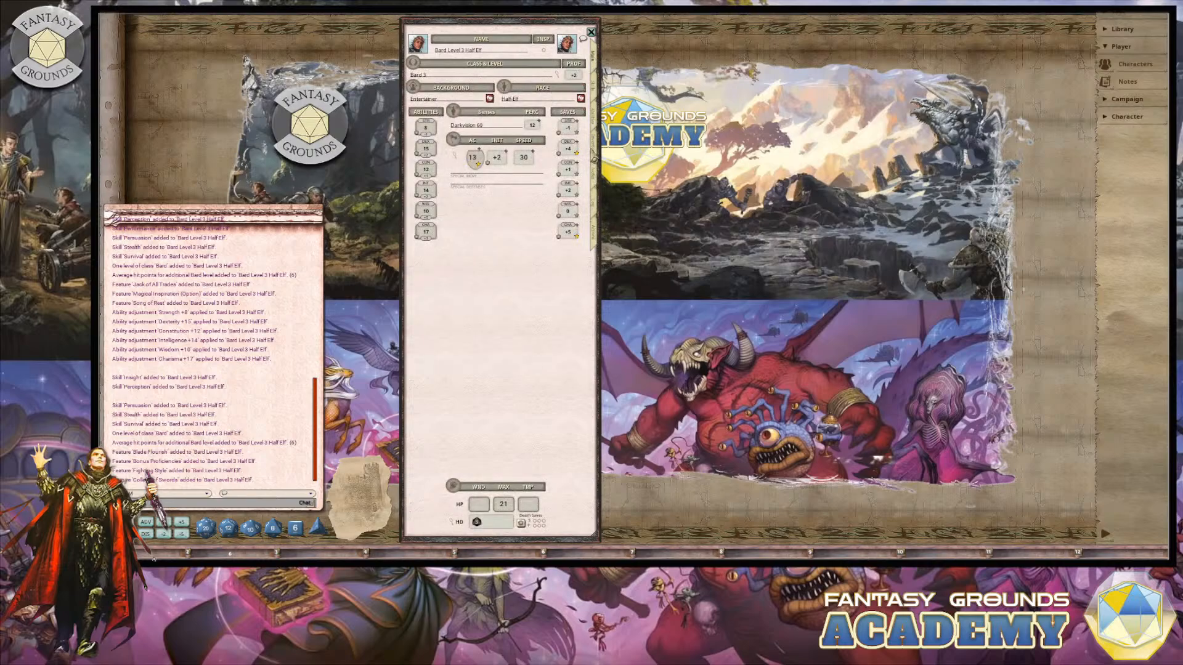
left_click(594, 147)
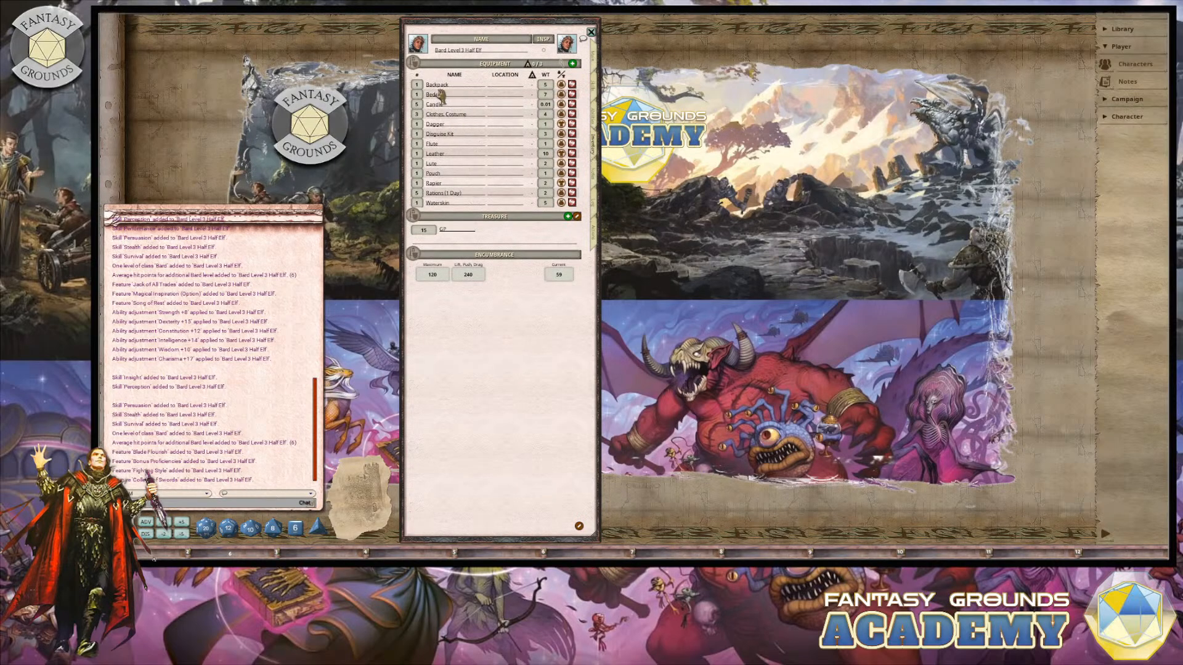
left_click(508, 95)
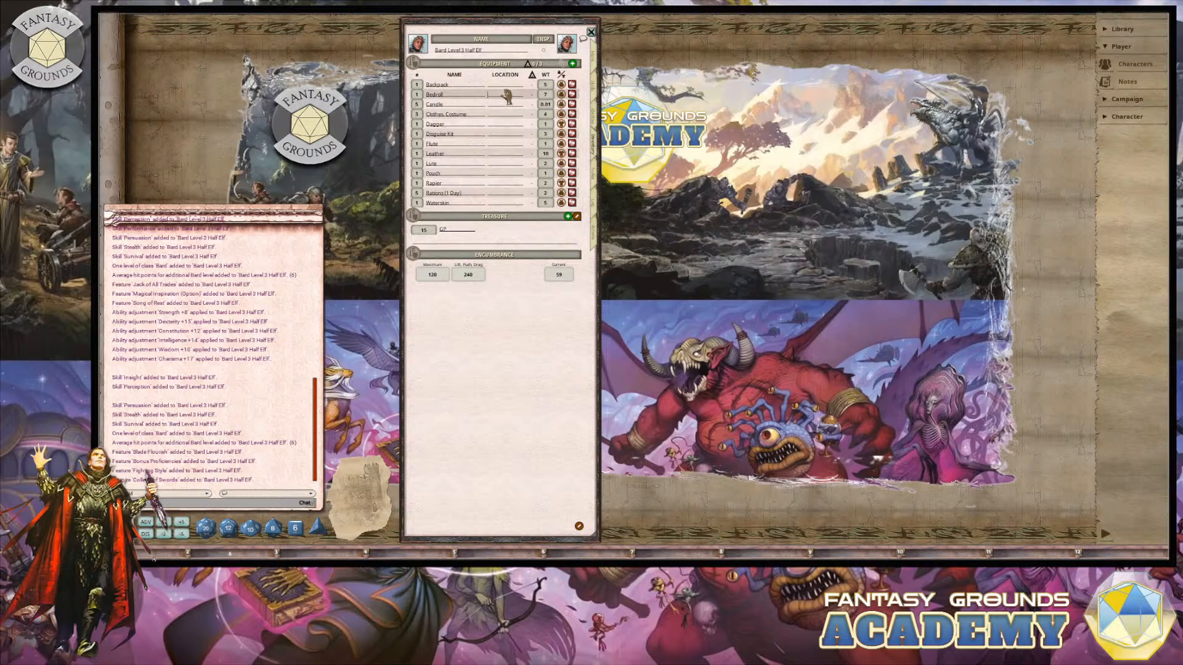
type("Backpack")
left_click(507, 104)
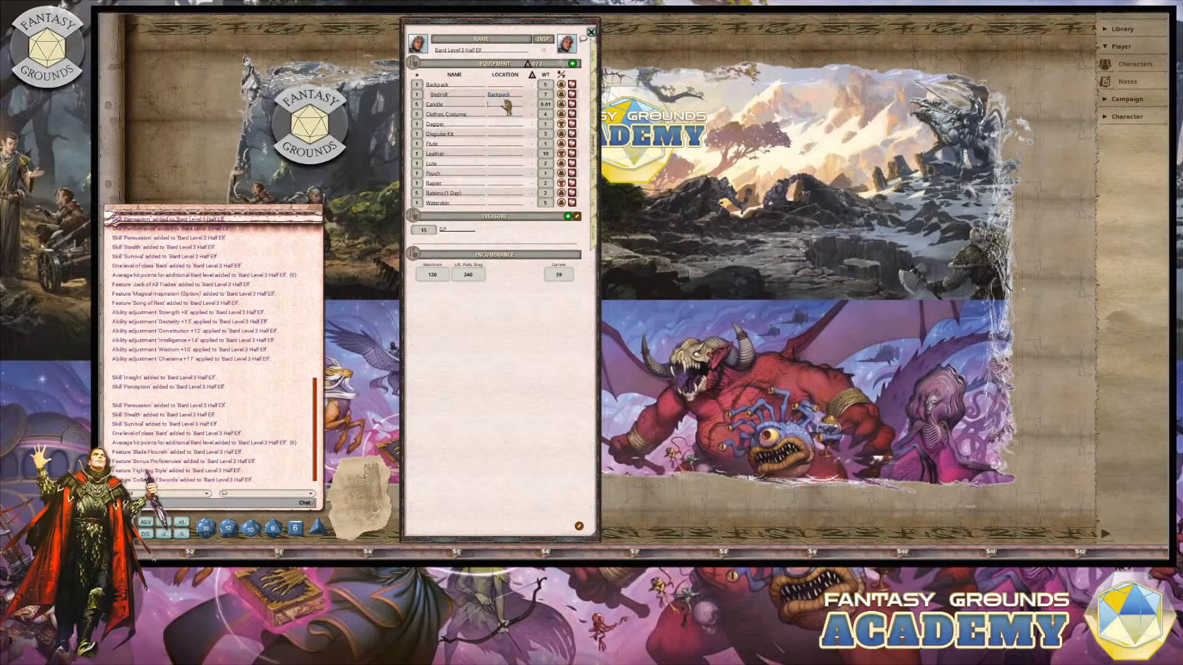
type("Backpack")
left_click(506, 115)
key("shift")
type("B")
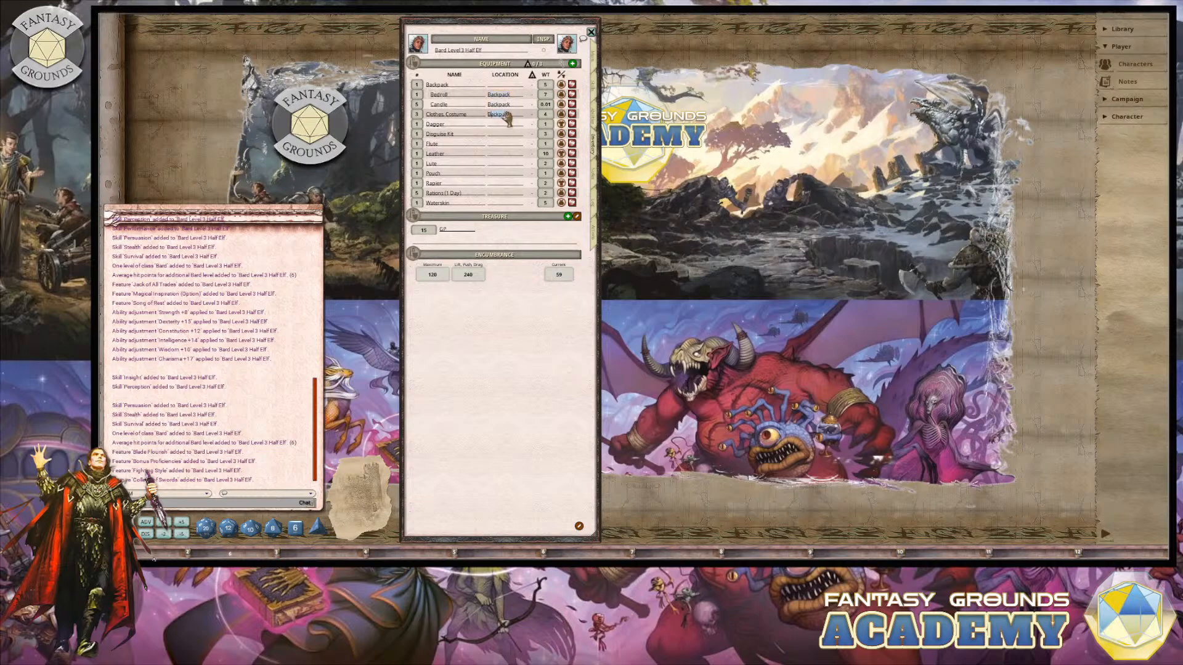
Step: Set the location of the Disguise Kit, Flute and Lute to Backpack
left_click(503, 134)
type("B")
left_click(500, 146)
type("B")
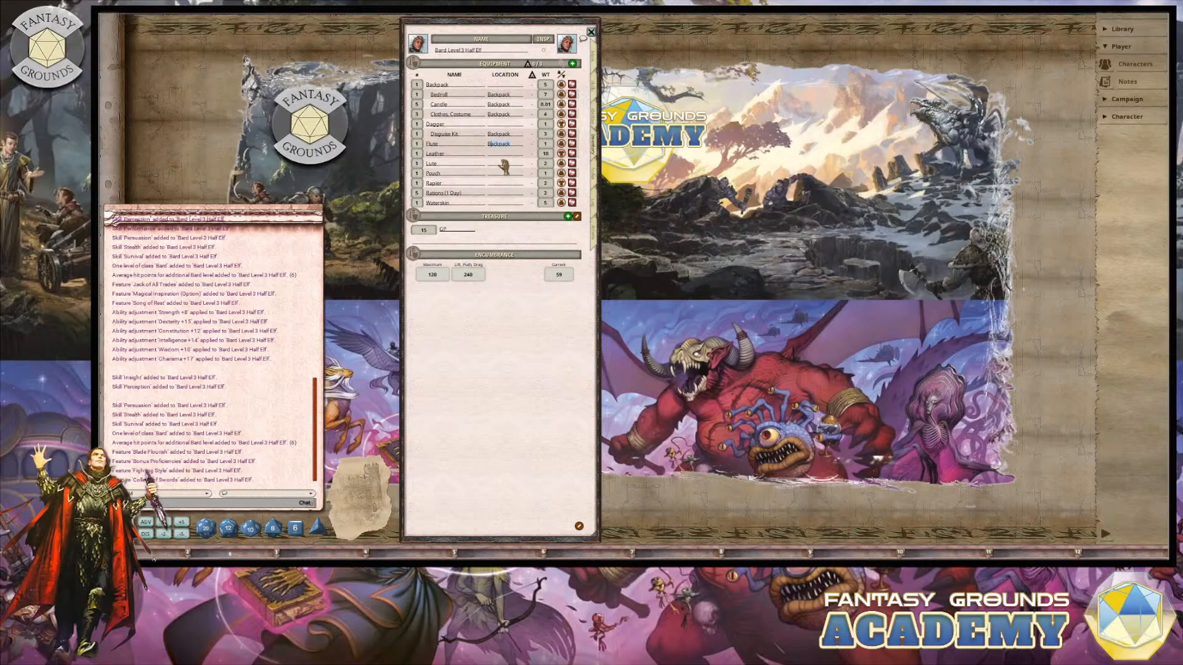
left_click(503, 166)
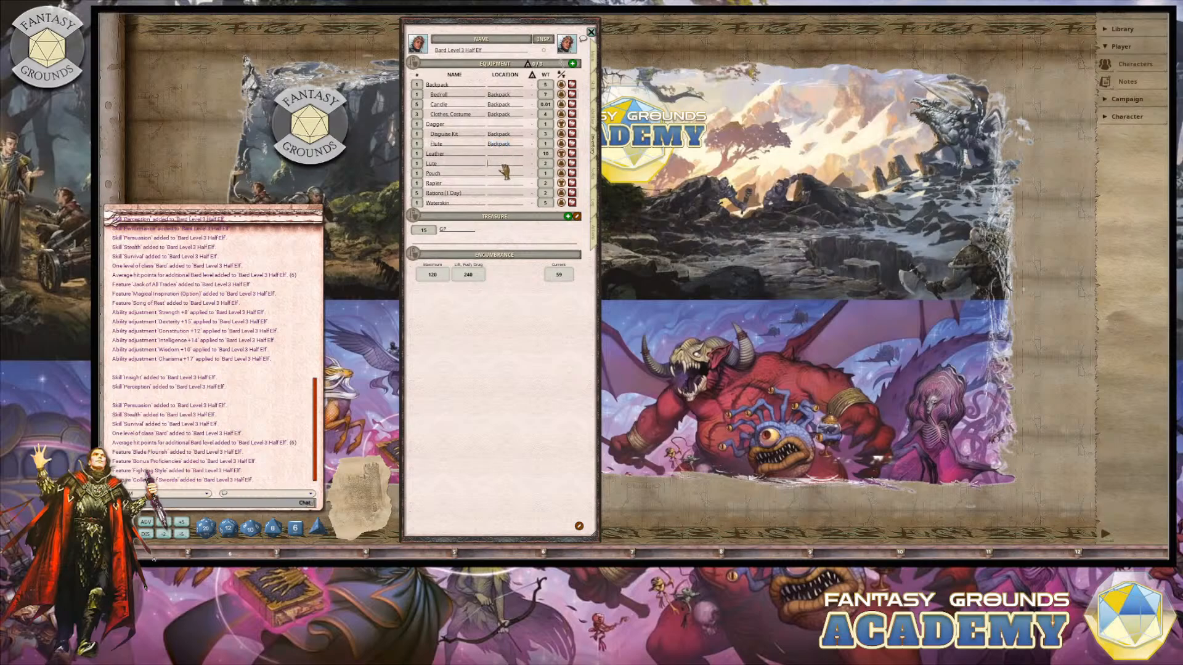
type("Backpack")
Step: Set the location of the Rations (1 Day) and Waterskin to Backpack
left_click(511, 182)
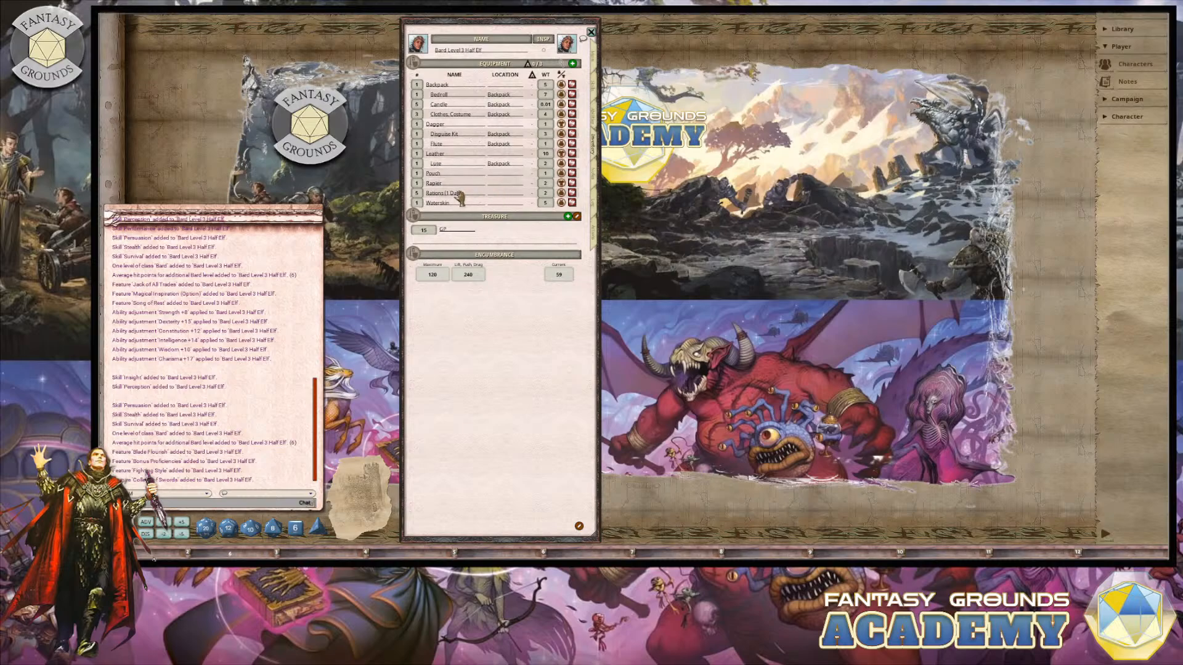
left_click(504, 194)
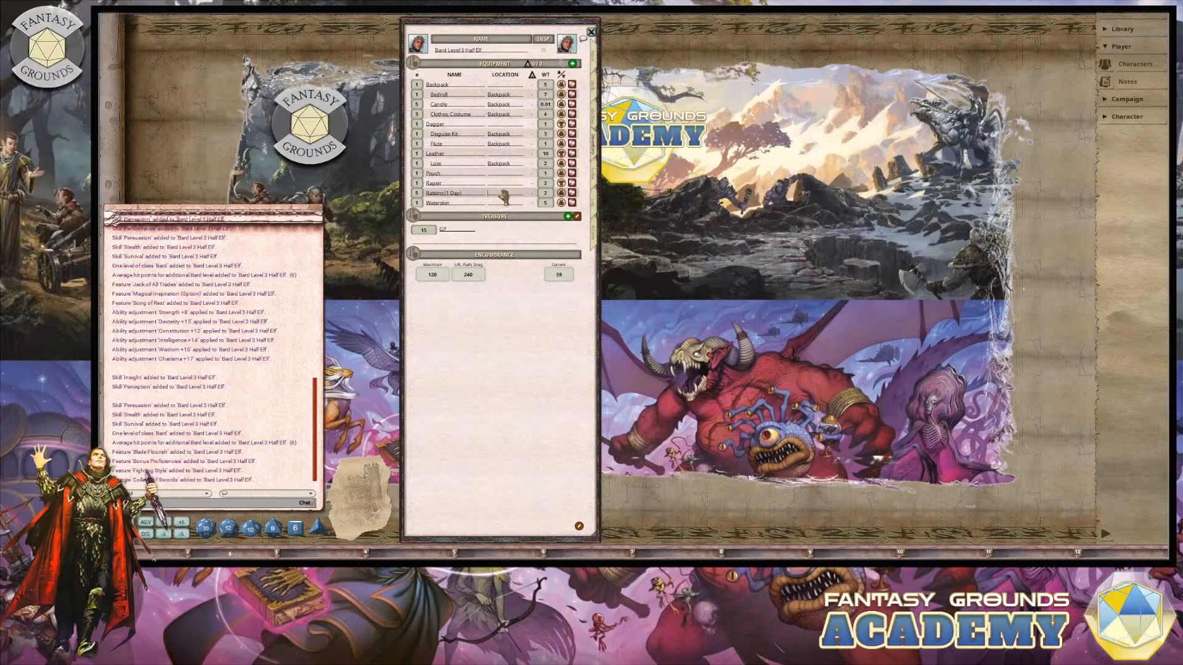
type("Backpack")
left_click(506, 205)
type("B")
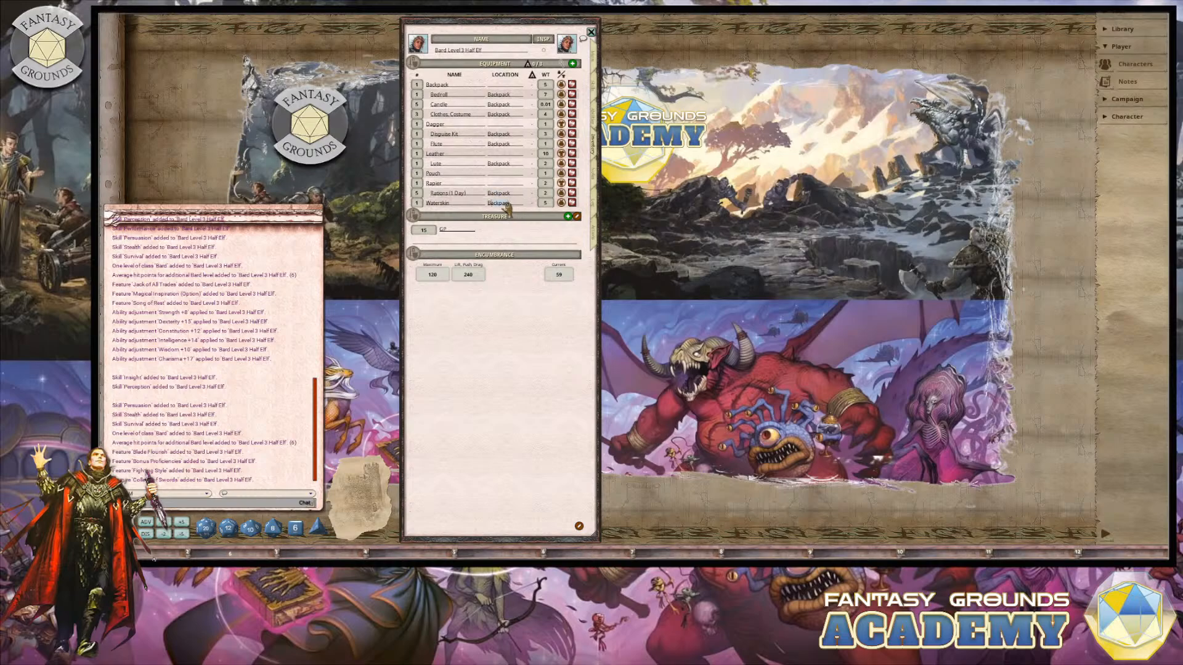
key("Return")
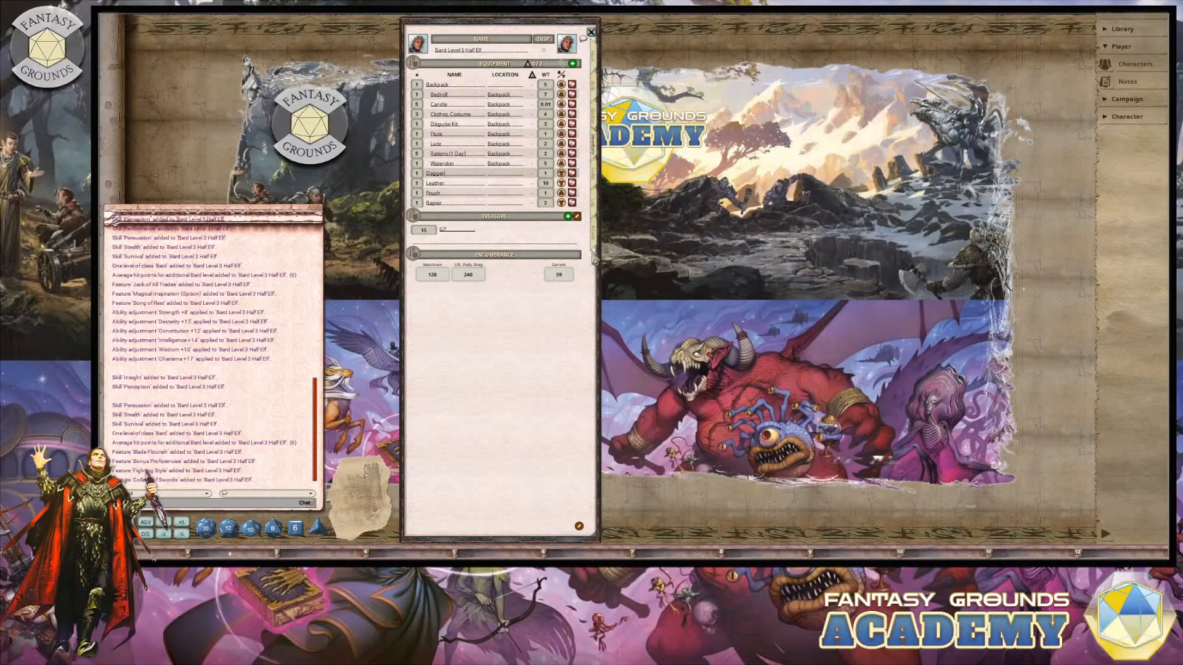
Step: Return to the bard's weapons and spells page and move the character sheet closer to the chat window
left_click(596, 208)
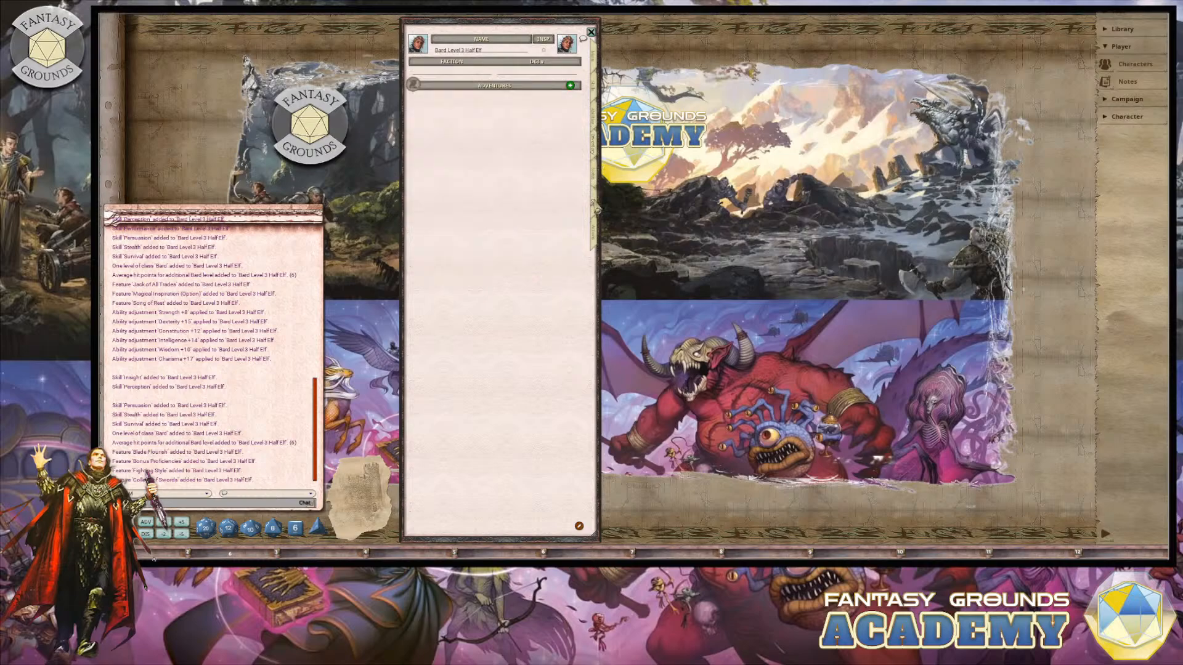
left_click(597, 234)
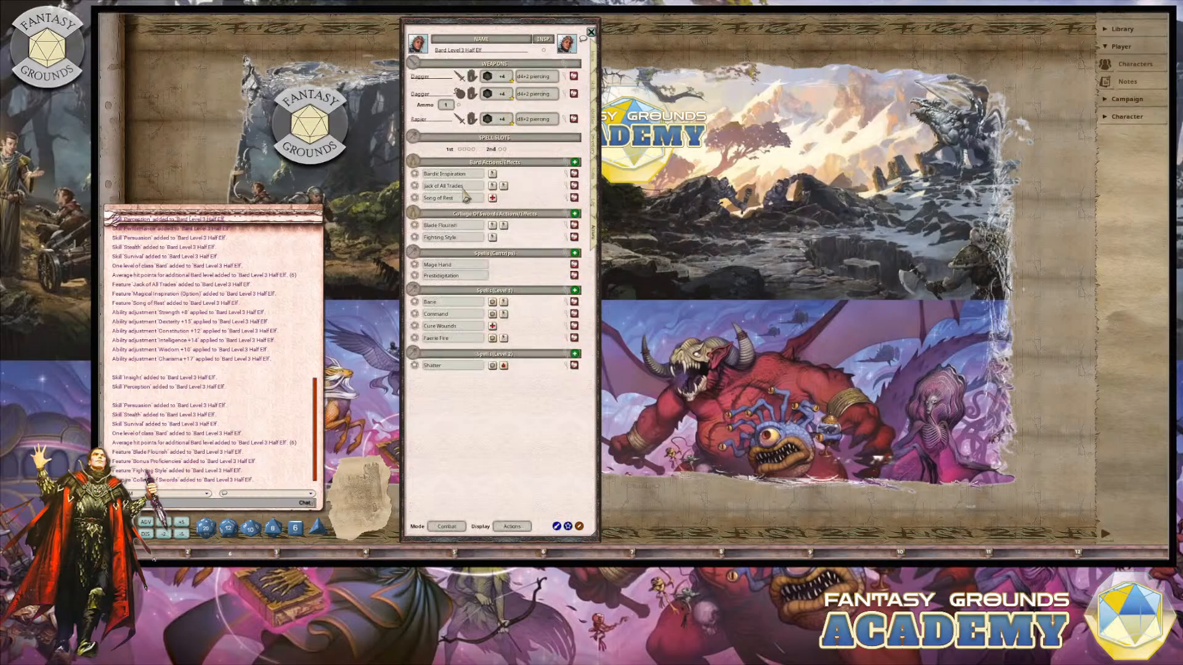
left_click_drag(485, 31, 456, 17)
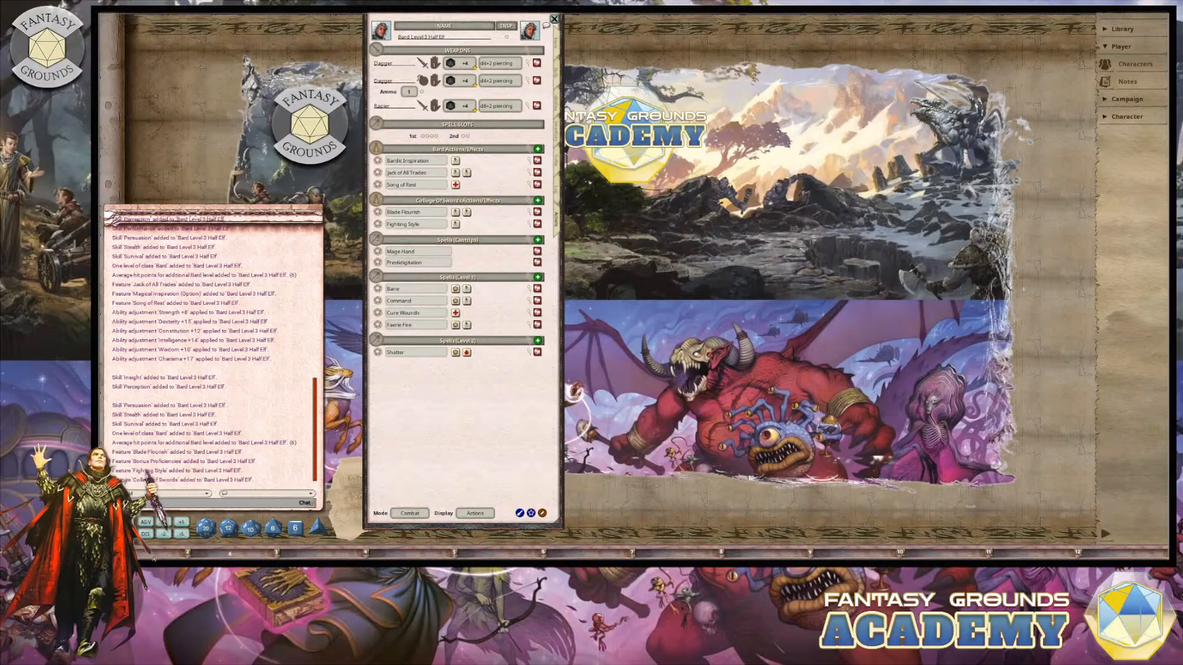
Step: Open the Combat Tracker and reposition its window over the chat area
scroll(1105, 30, "up", 2)
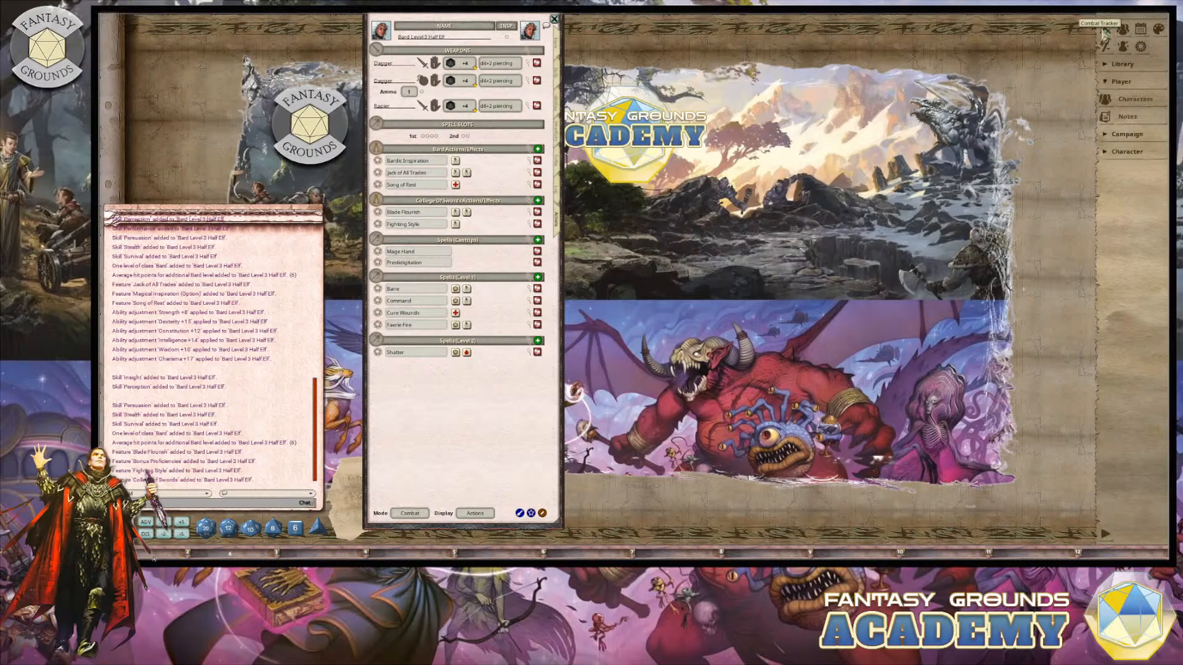
left_click(1105, 31)
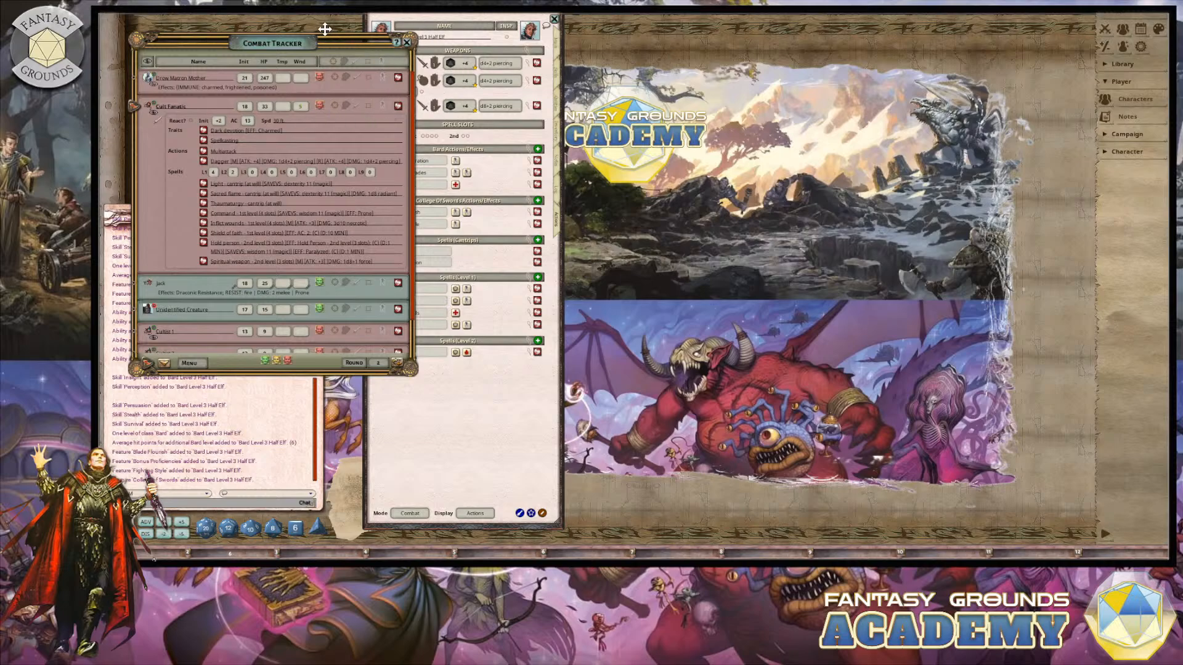
left_click_drag(256, 35, 245, 34)
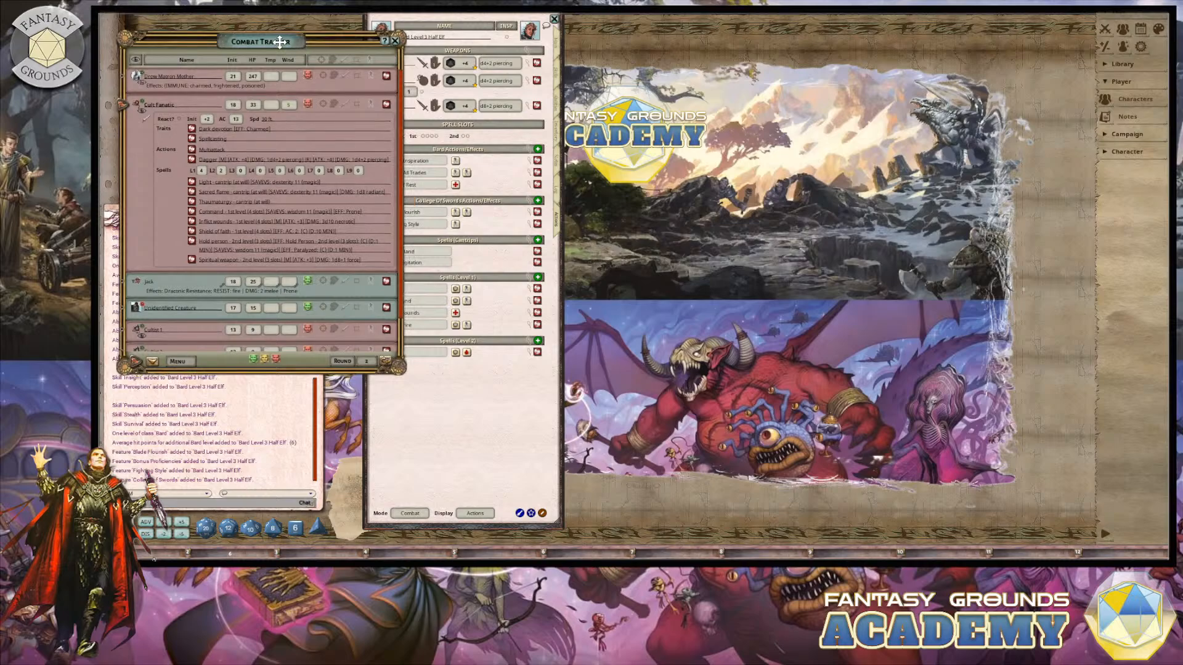
Step: Arrange the Combat Tracker beside the bard's sheet with the bard's entry in view, and trigger the Jack of All Trades initiative effect
left_click_drag(292, 41, 275, 47)
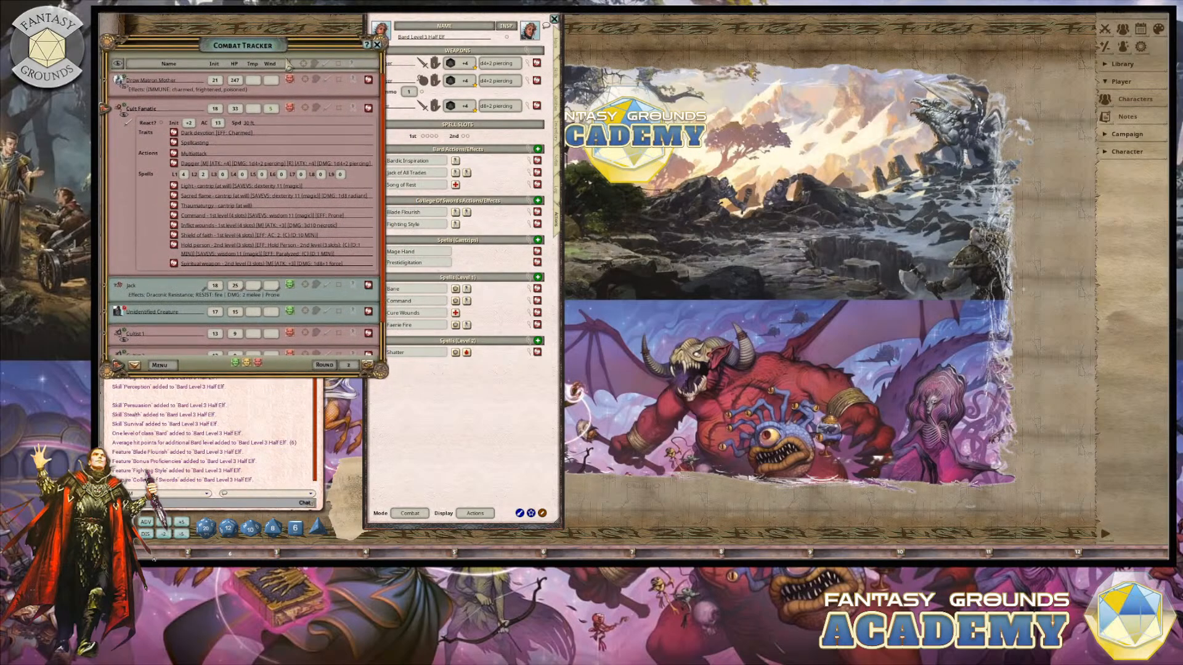
left_click_drag(442, 21, 472, 25)
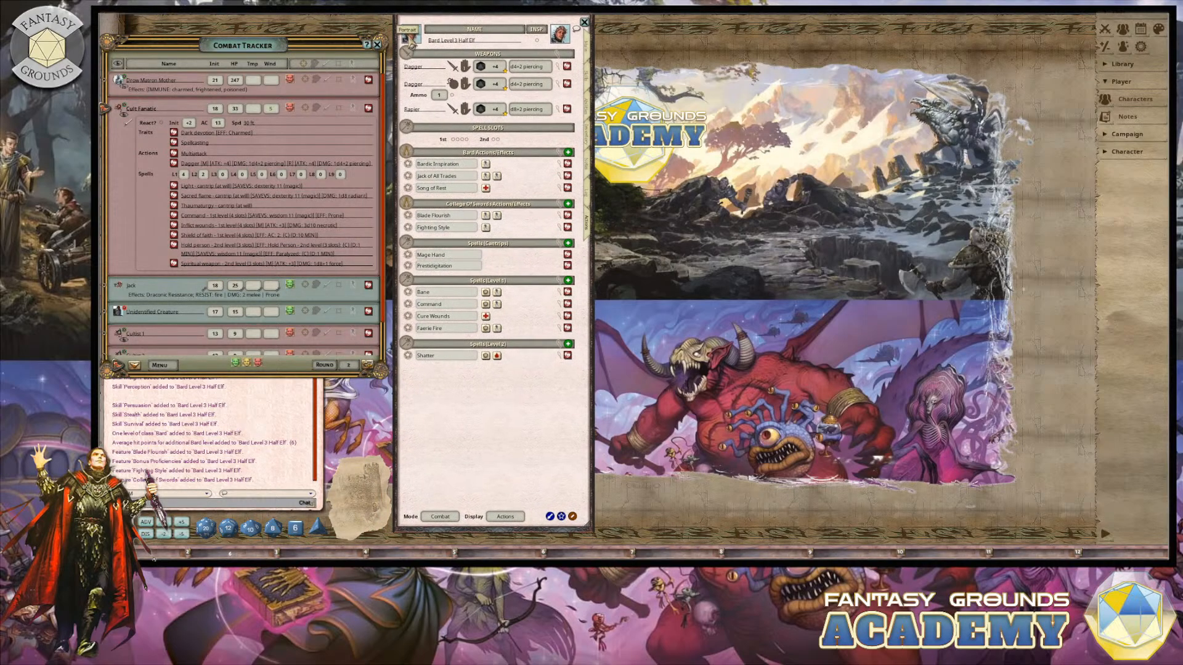
scroll(299, 221, "down", 3)
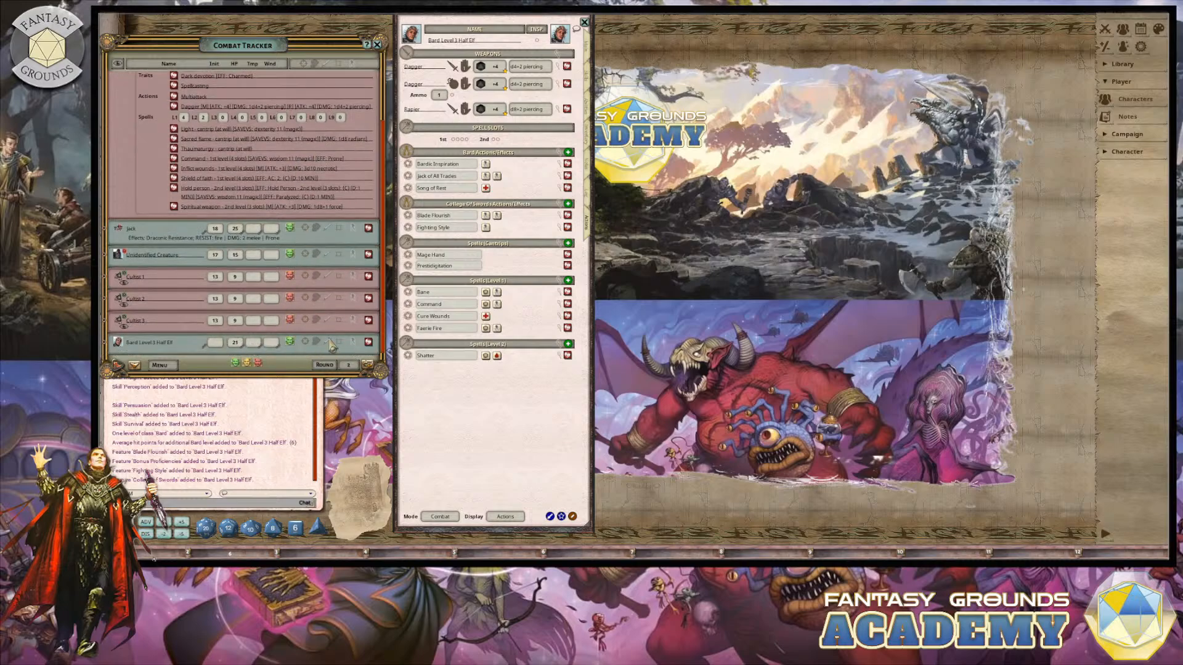
left_click_drag(313, 48, 311, 38)
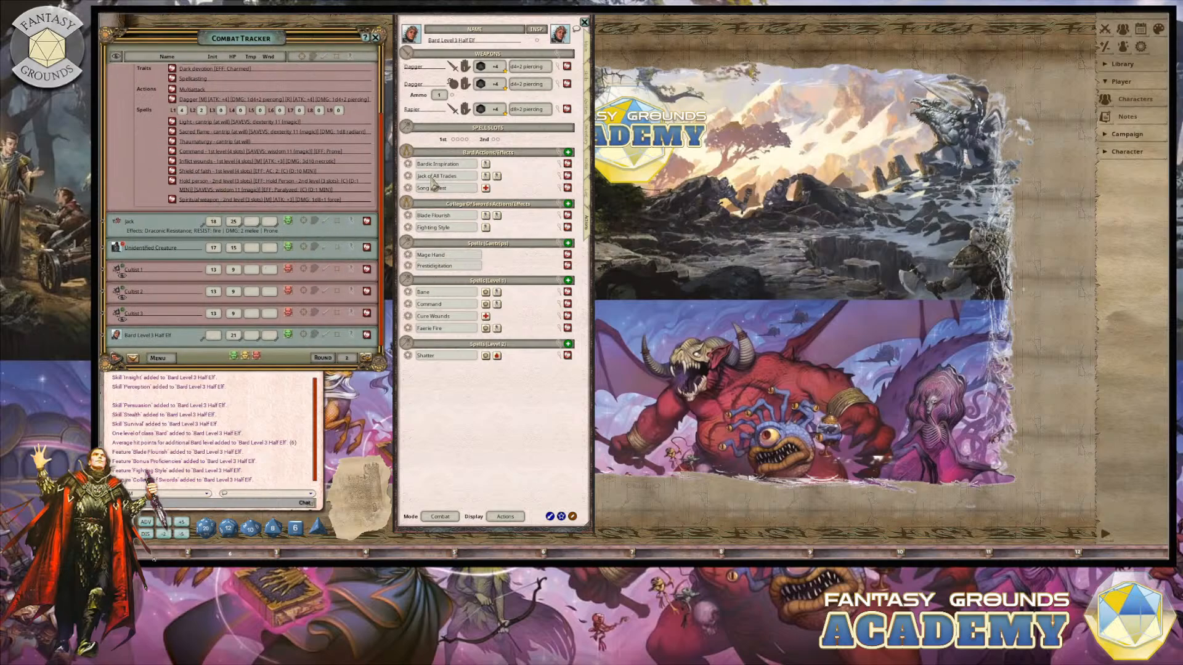
left_click(486, 178)
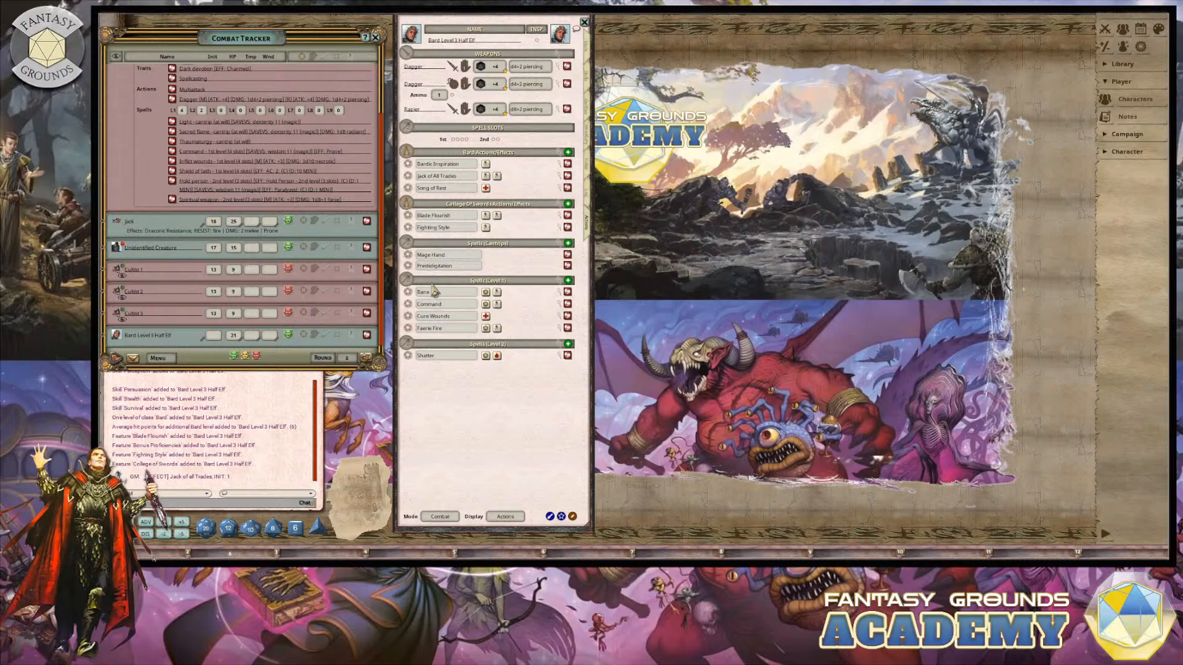
Step: Assign the bard's initiative, Perception and Stealth rolls to the hotkey bar
left_click(586, 48)
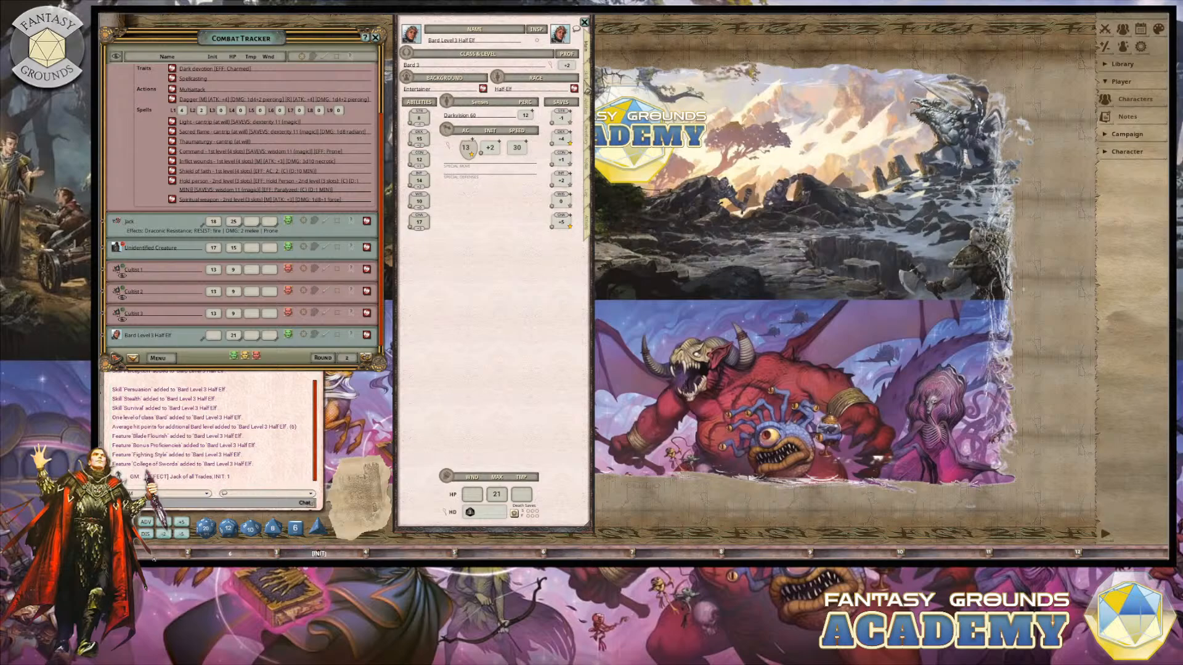
left_click(587, 86)
left_click(588, 102)
left_click(587, 82)
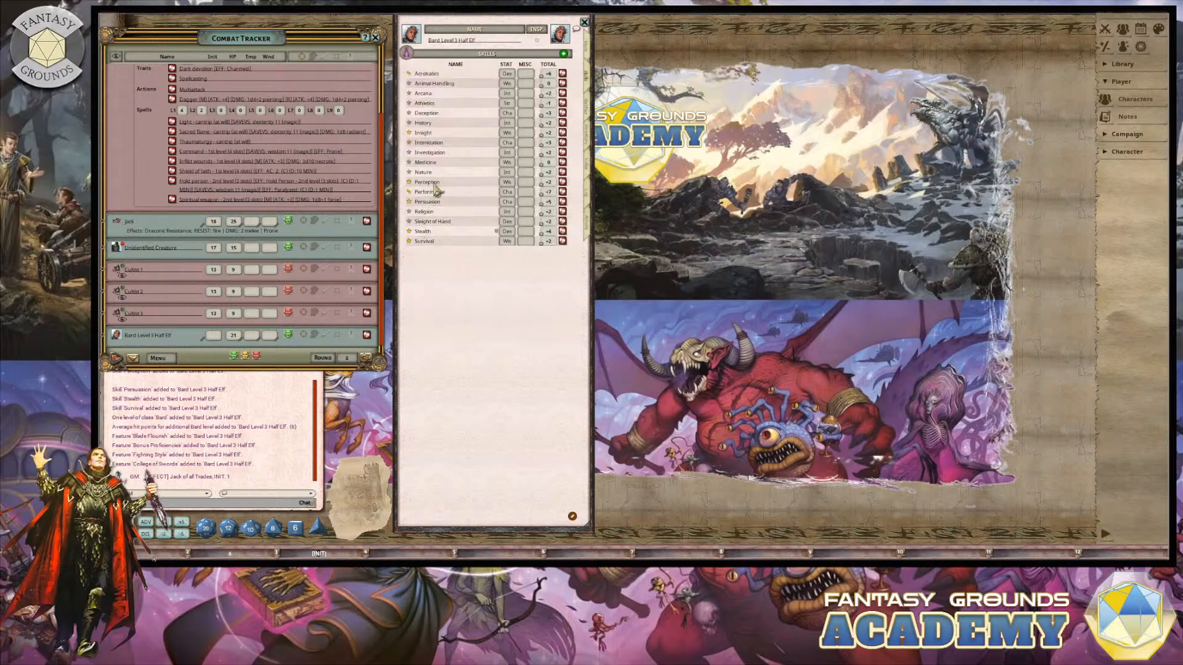
left_click_drag(545, 184, 407, 553)
left_click_drag(546, 234, 501, 553)
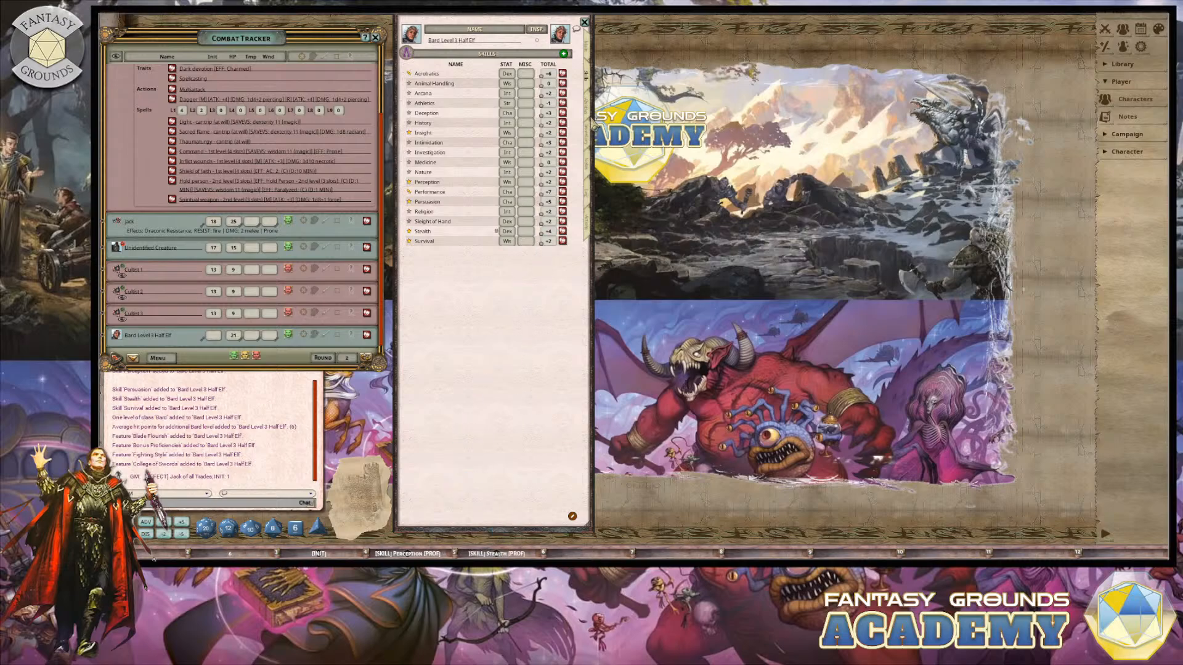
Step: Read the Jack of All Trades feature description among the bard's features, close it and return to the skills list
left_click(588, 137)
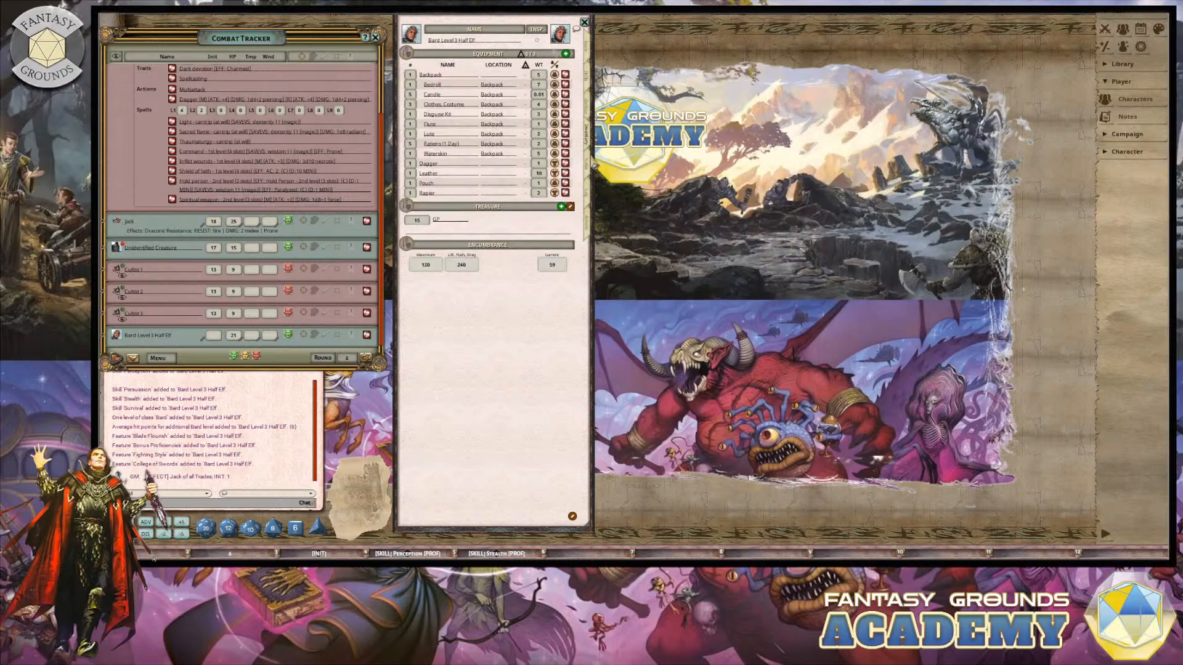
left_click(591, 114)
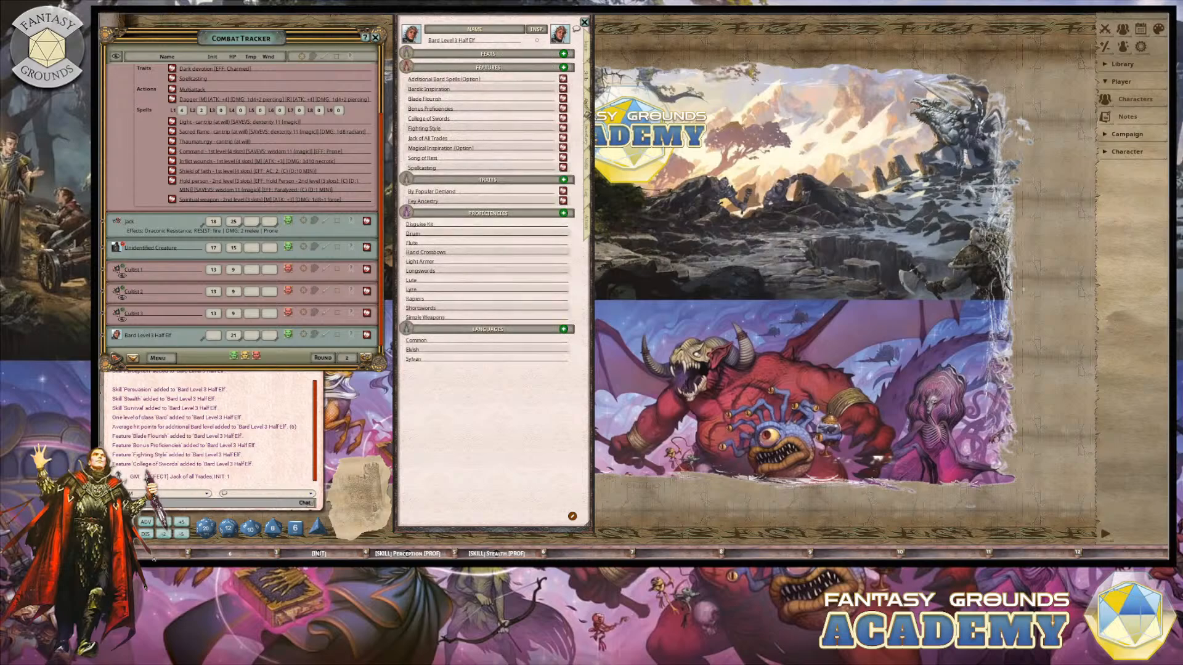
left_click(562, 139)
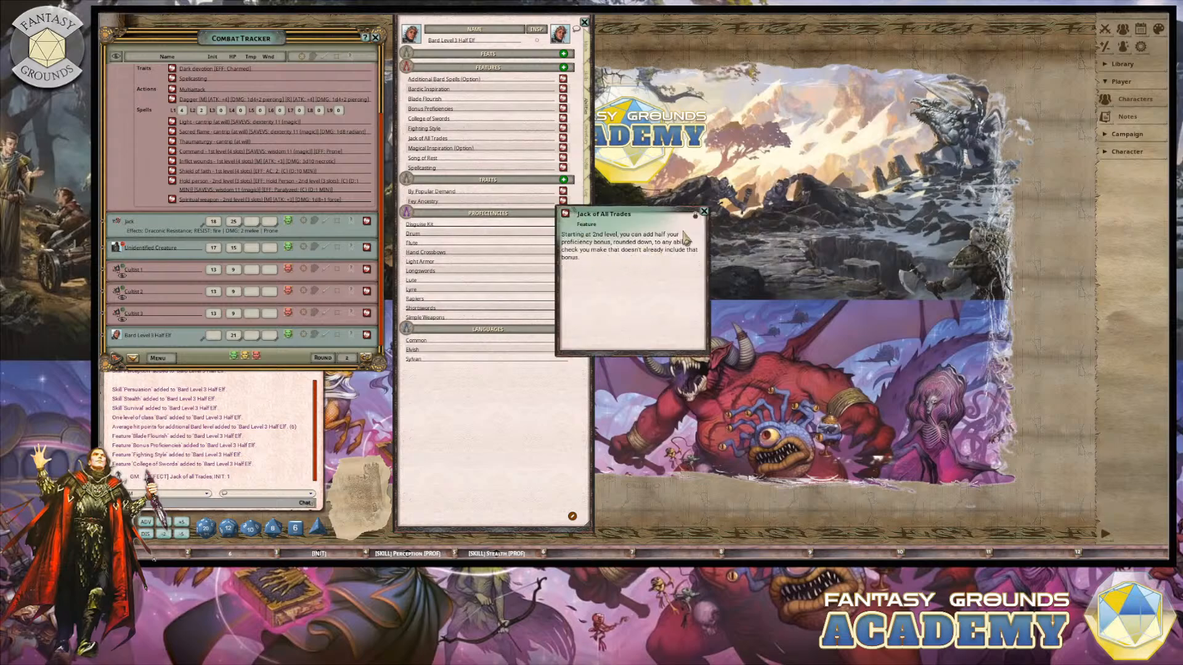
left_click(704, 212)
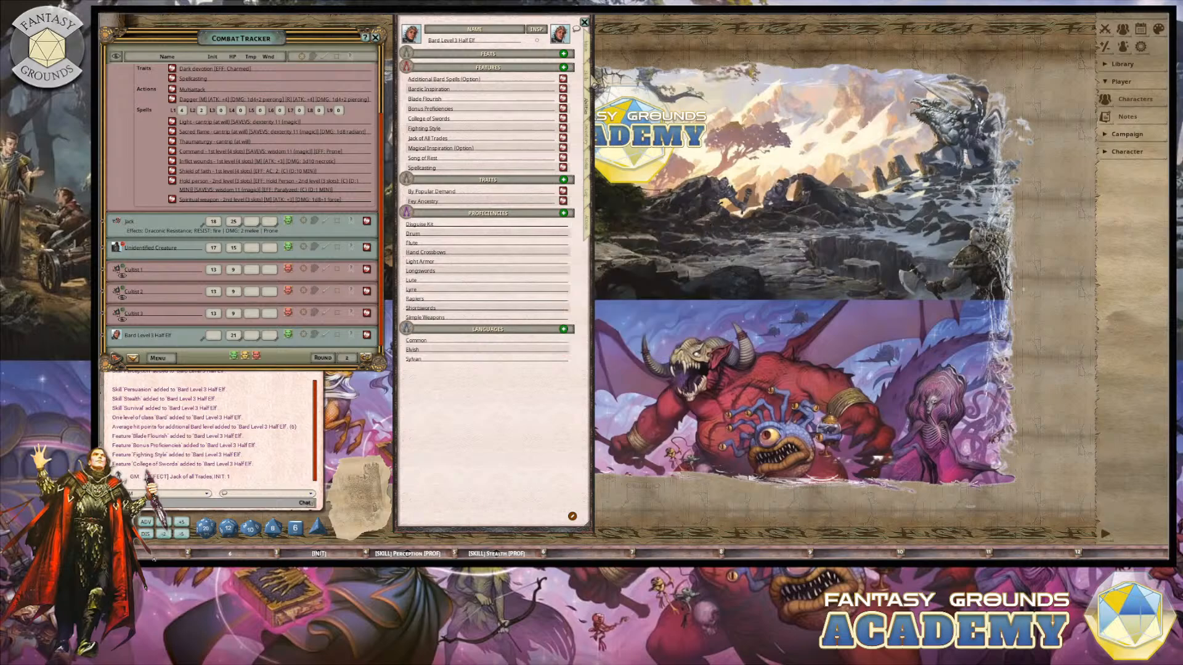
left_click(588, 77)
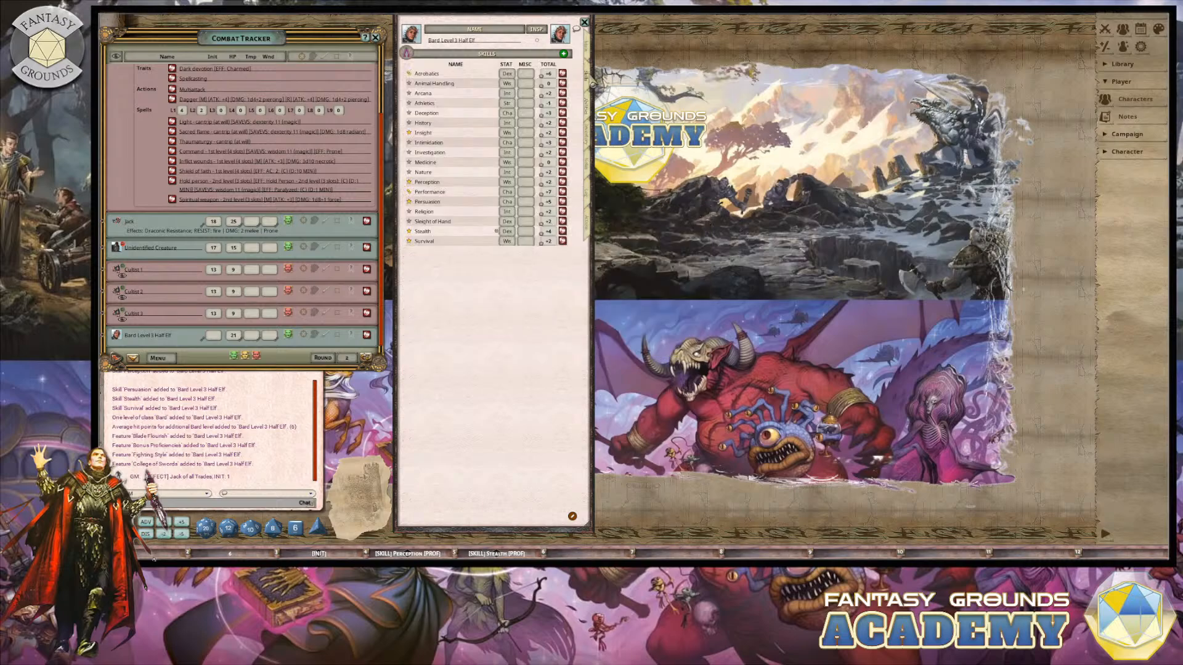
Step: Set every skill the bard is not proficient in, from Animal Handling to Sleight of Hand, to half proficiency bonus
left_click(409, 86)
left_click(409, 93)
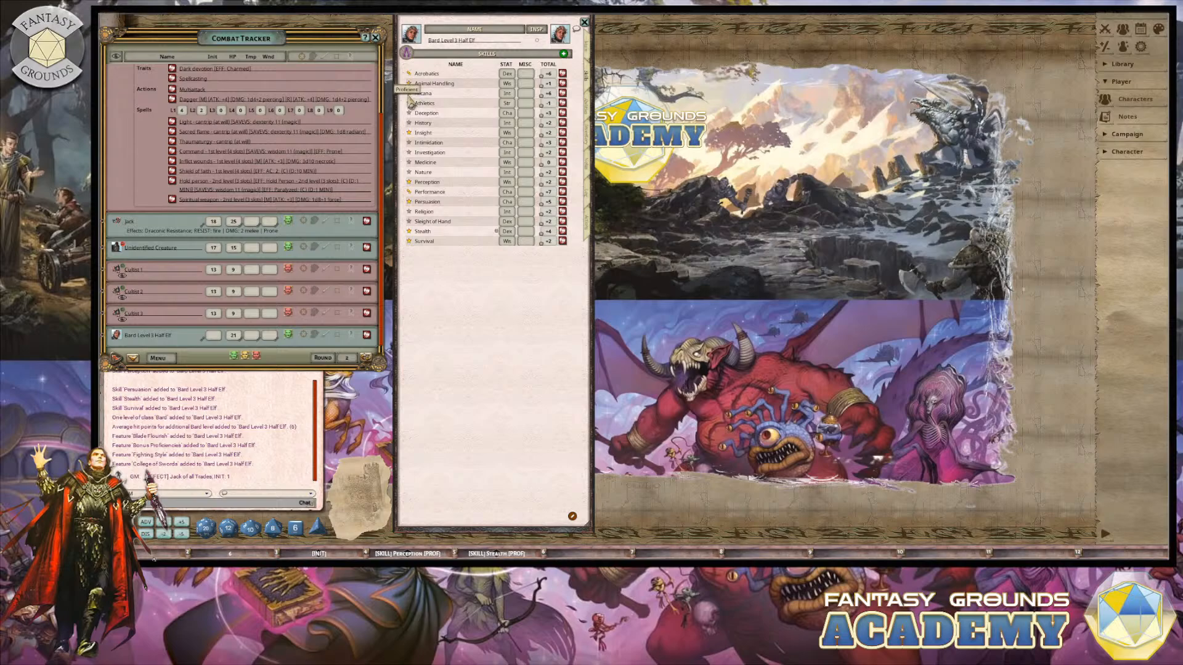
left_click(409, 94)
left_click(410, 103)
left_click(409, 104)
left_click(409, 114)
left_click(409, 123)
left_click(409, 123)
left_click(409, 143)
left_click(409, 142)
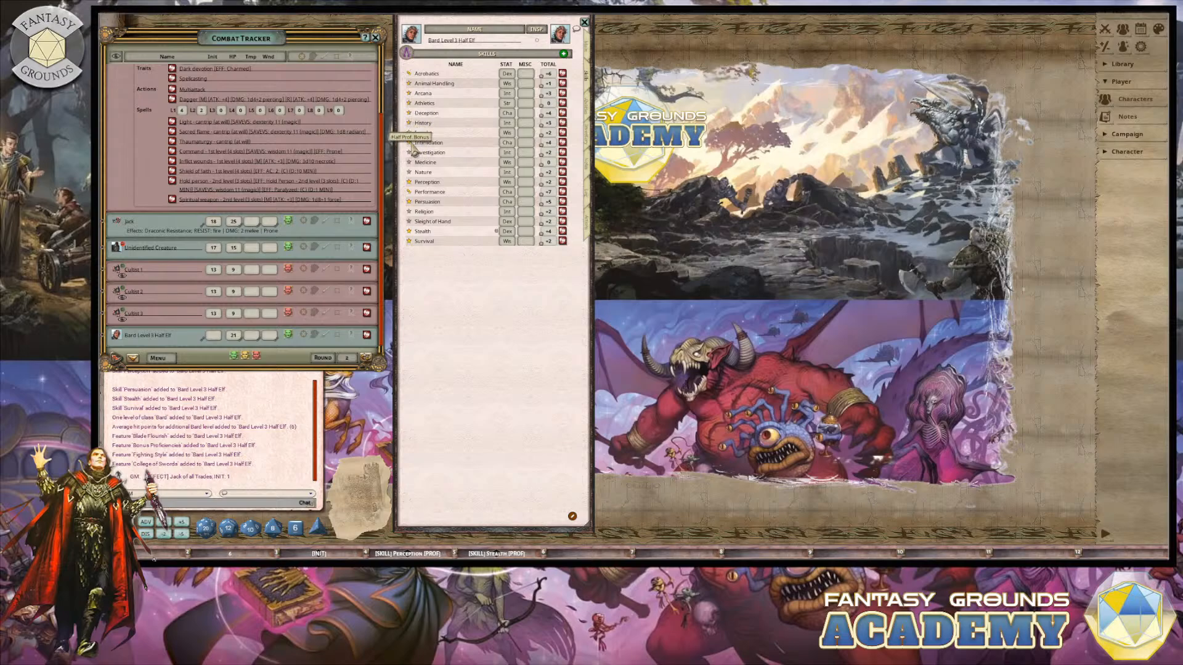
left_click(409, 152)
left_click(409, 152)
left_click(409, 163)
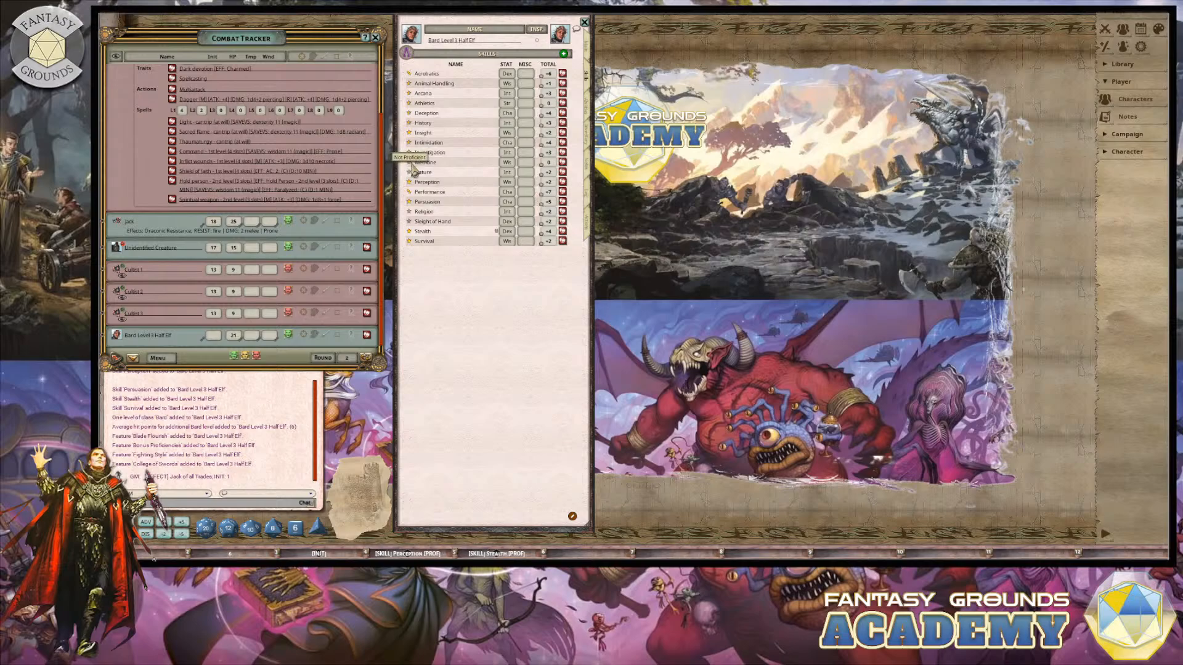
left_click(409, 162)
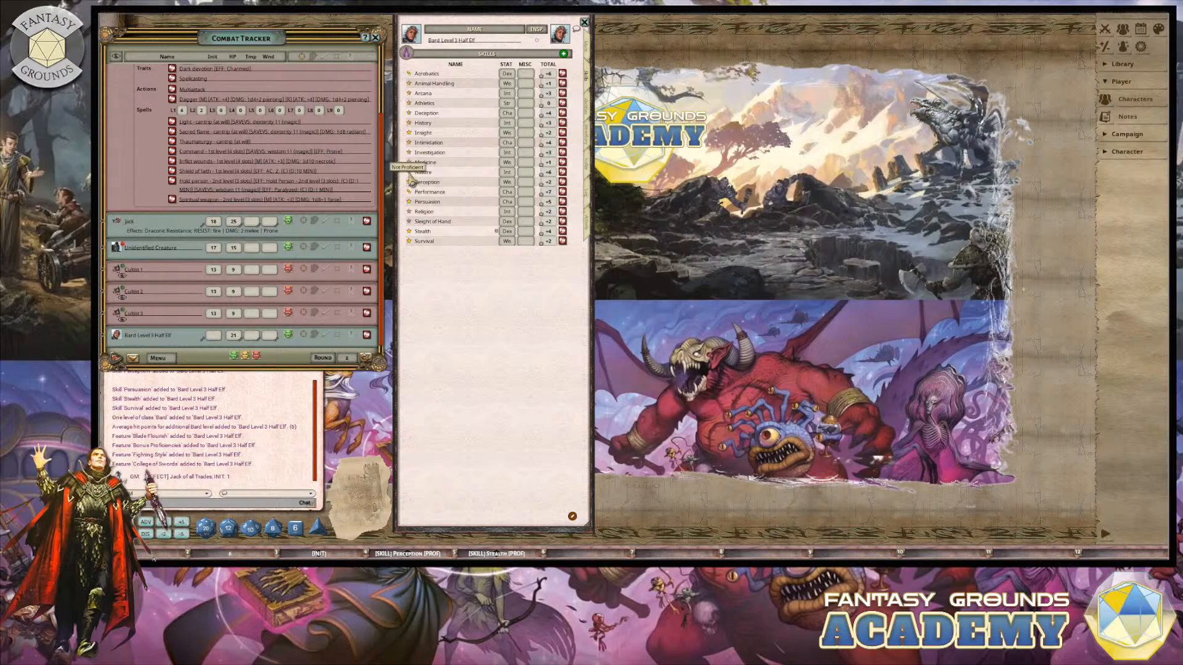
left_click(409, 173)
left_click(409, 212)
left_click(409, 222)
left_click(409, 222)
Step: Add custom skills named Instrument, Flute and Drum, mark them proficient and base them on Charisma
left_click(565, 57)
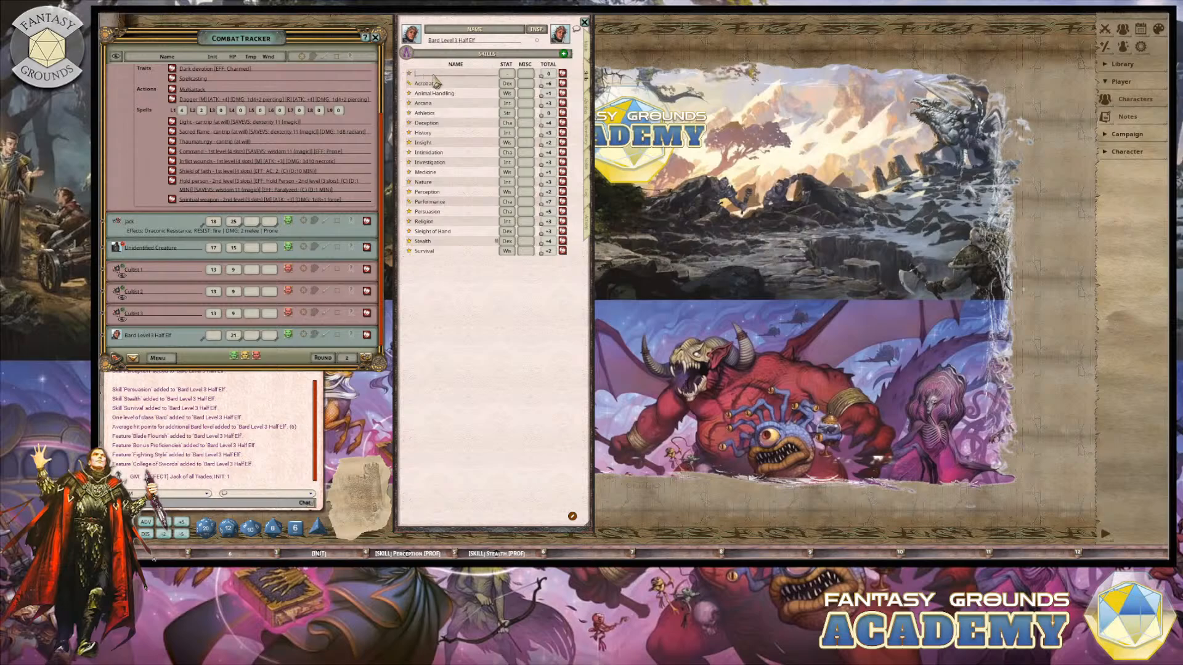
type("Instument")
left_click(564, 56)
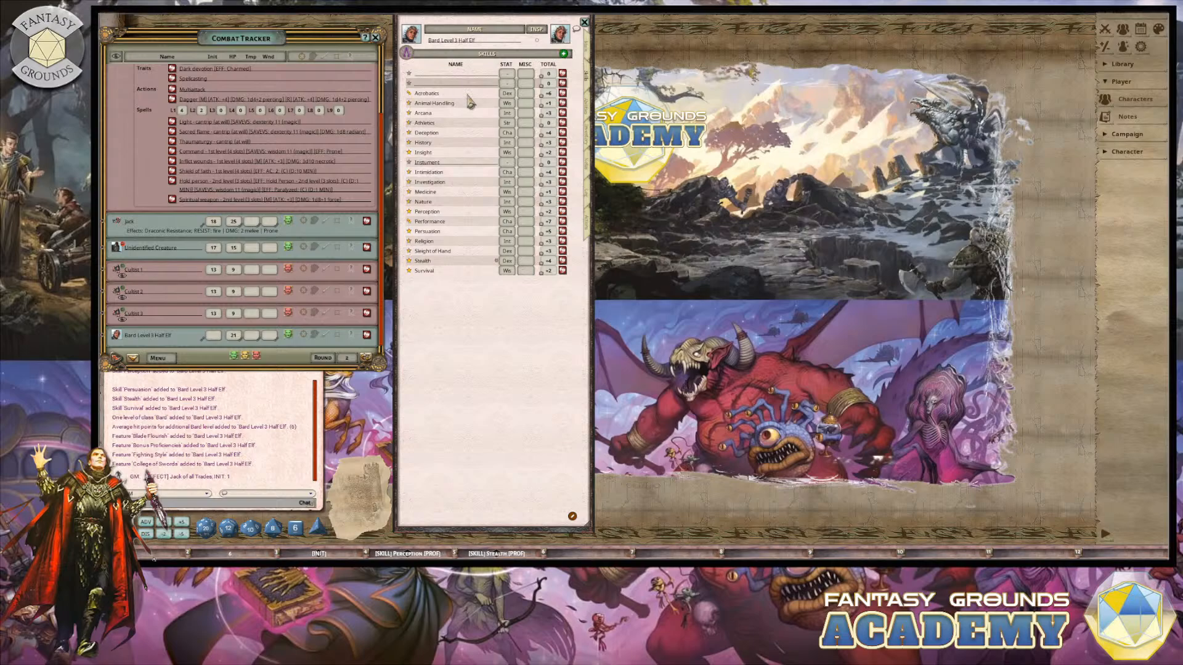
left_click(431, 73)
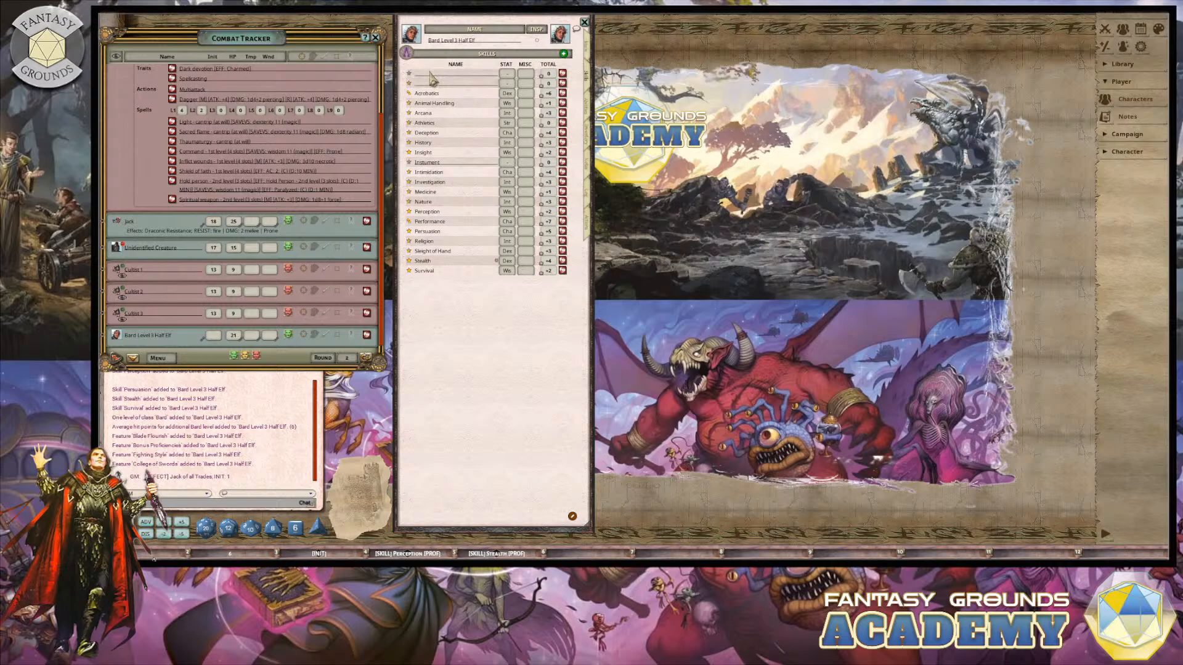
type("E")
left_click(426, 83)
type("Drum")
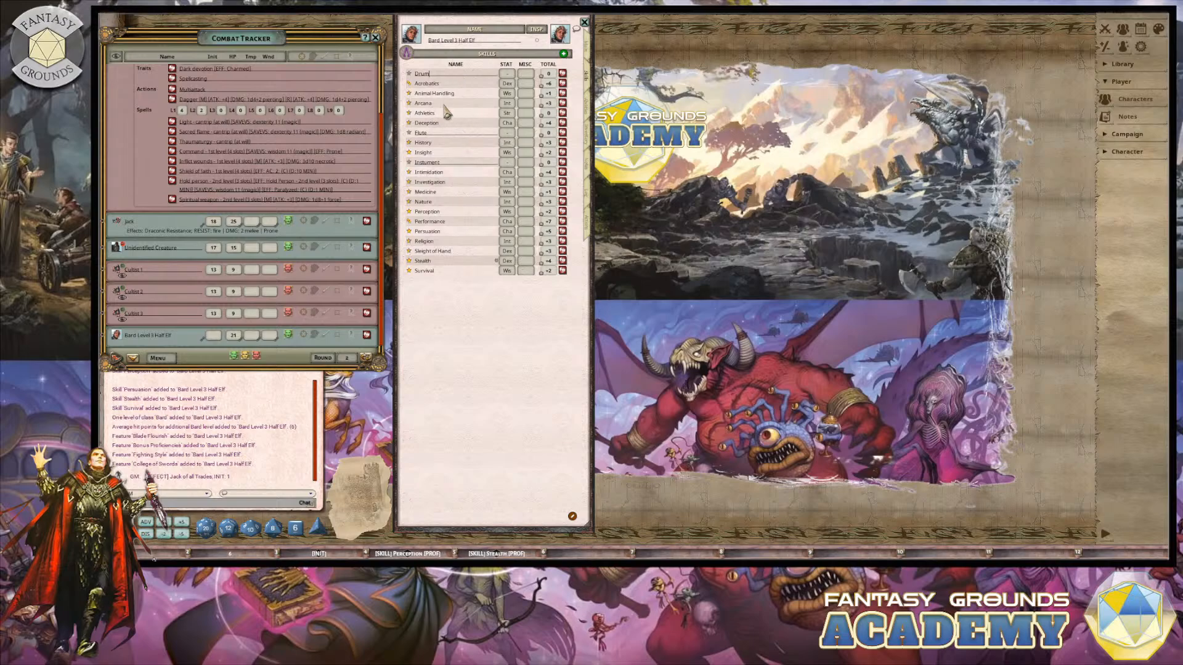
left_click(410, 134)
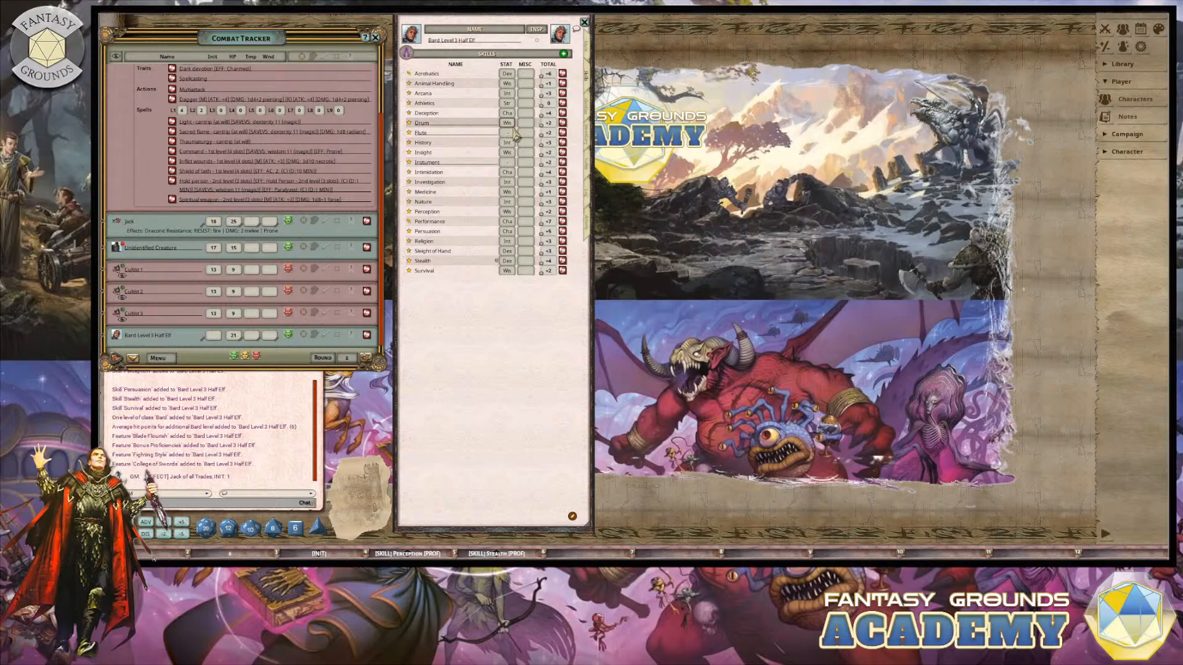
left_click(512, 162)
Step: Check the bard's instrument proficiencies, rename the Instrument skill to Lute, and add a proficient Charisma-based Lyre skill
left_click(446, 164)
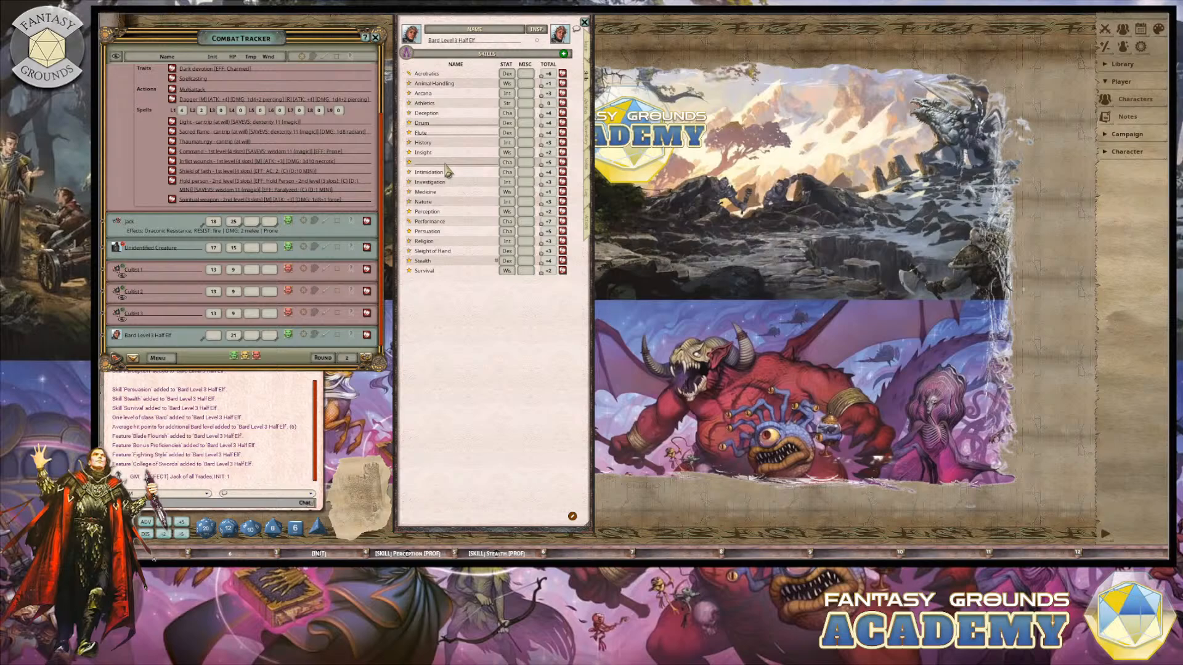
left_click(589, 109)
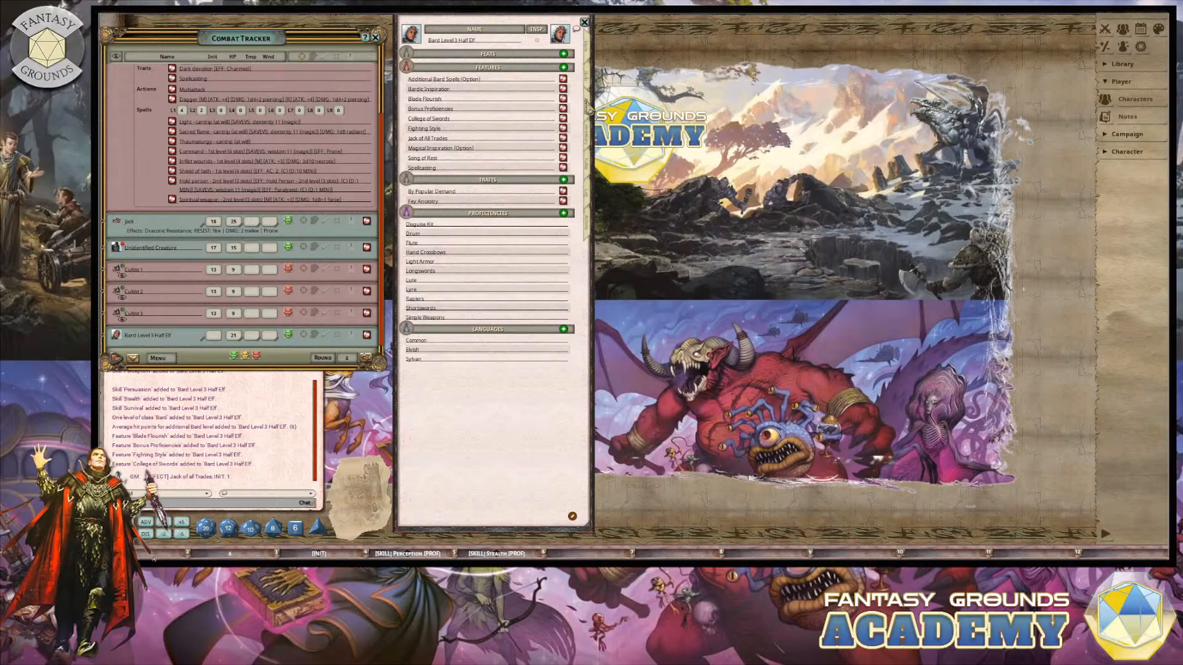
left_click(590, 92)
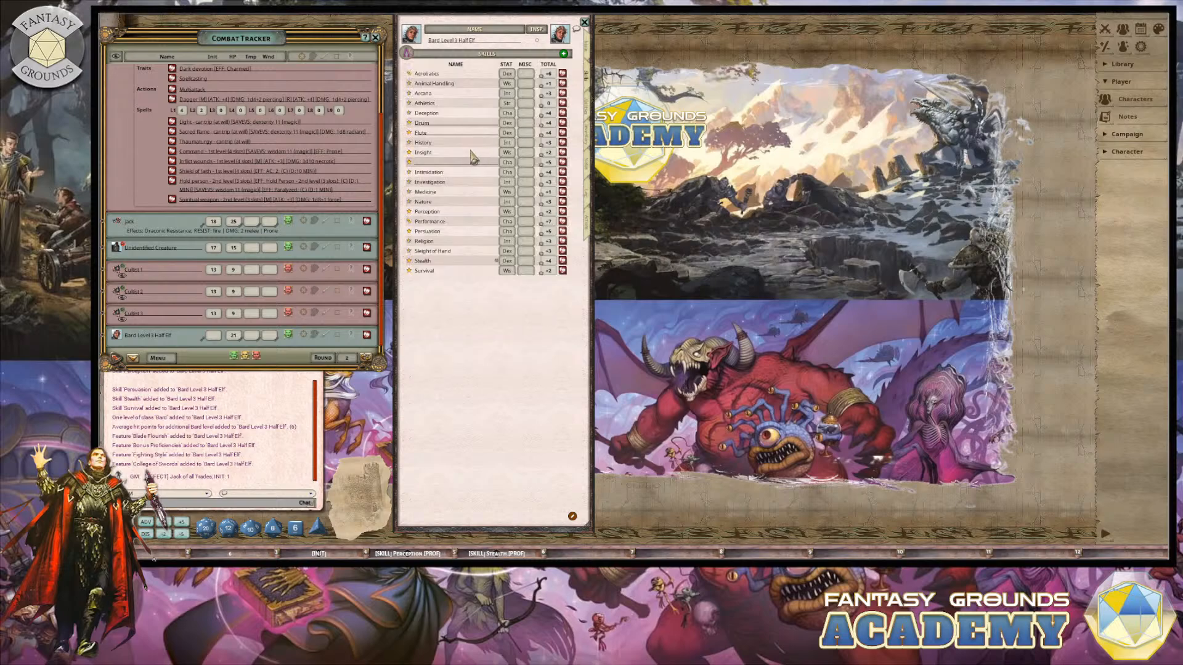
type("Lute")
left_click(563, 54)
key("shift")
type("Lyre")
key("Return")
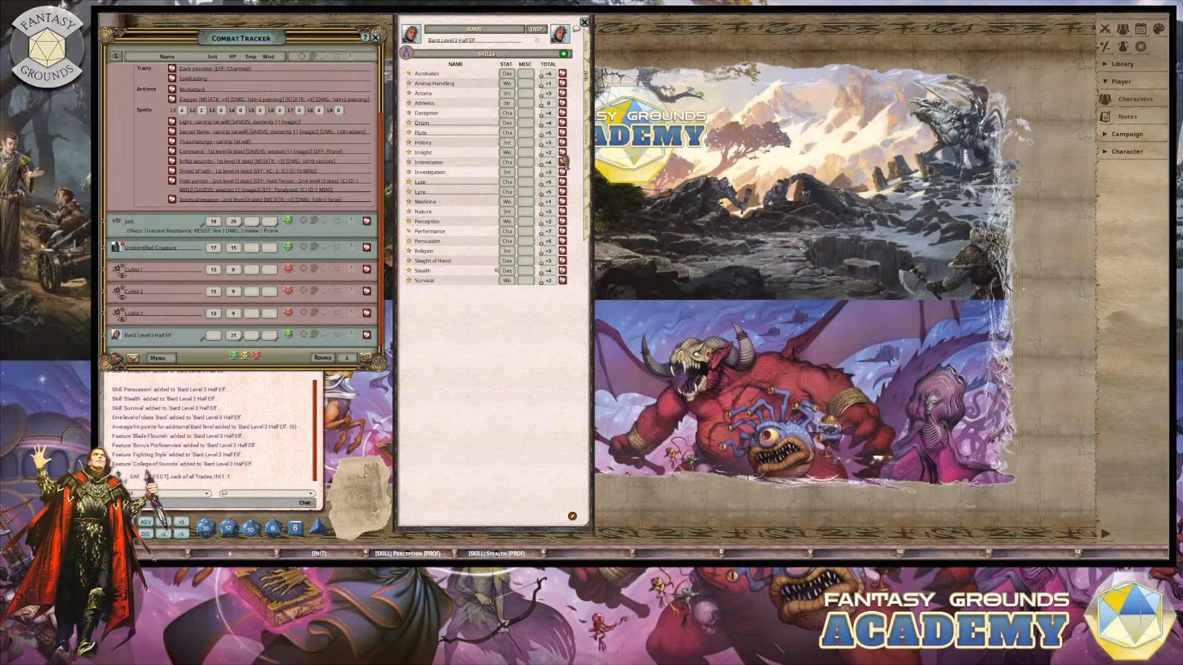
Step: Set the bard's alignment to Chaotic Good and gender to Male in the character's personal details
left_click(589, 144)
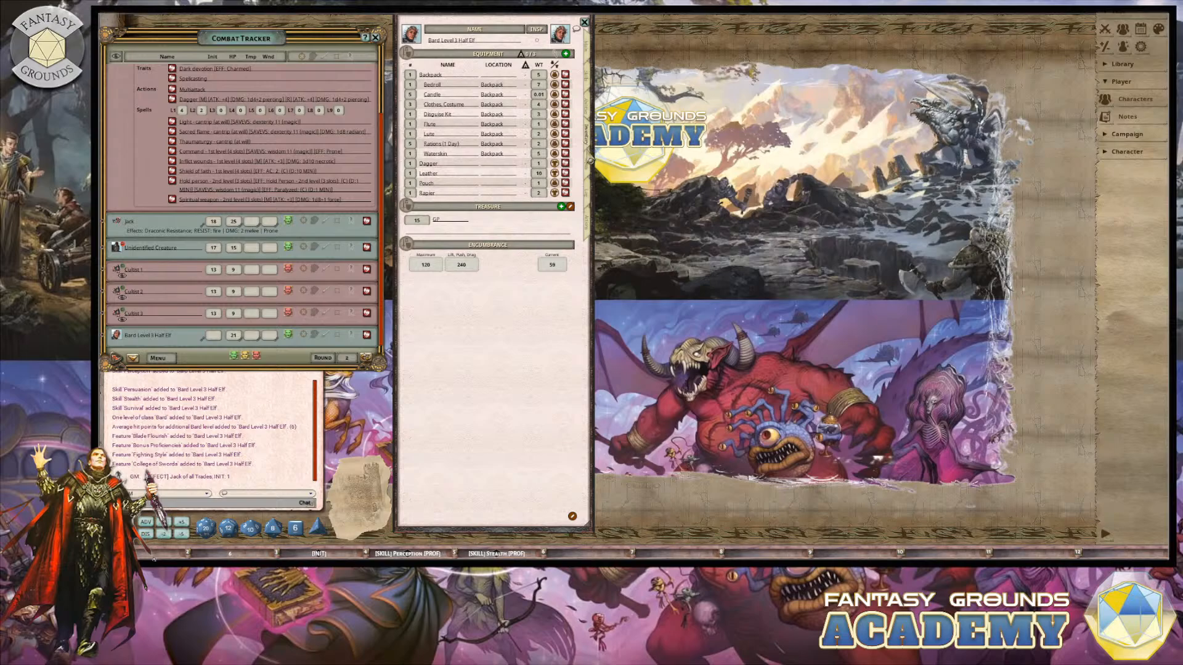
left_click(591, 167)
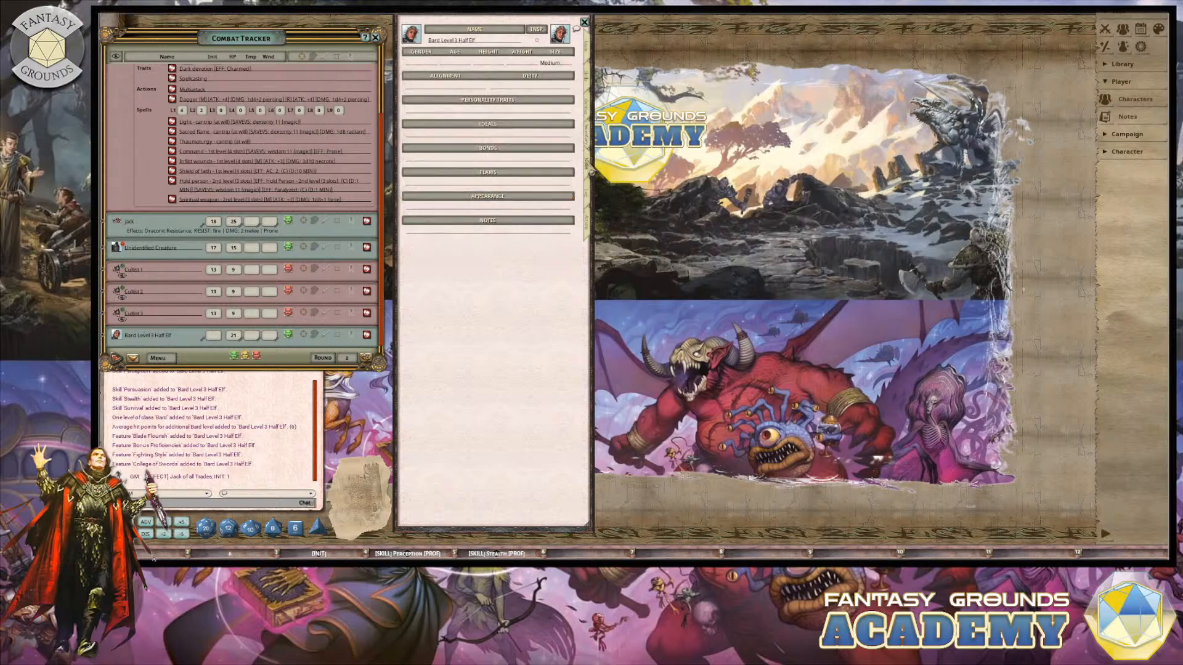
left_click(446, 88)
type("Ch")
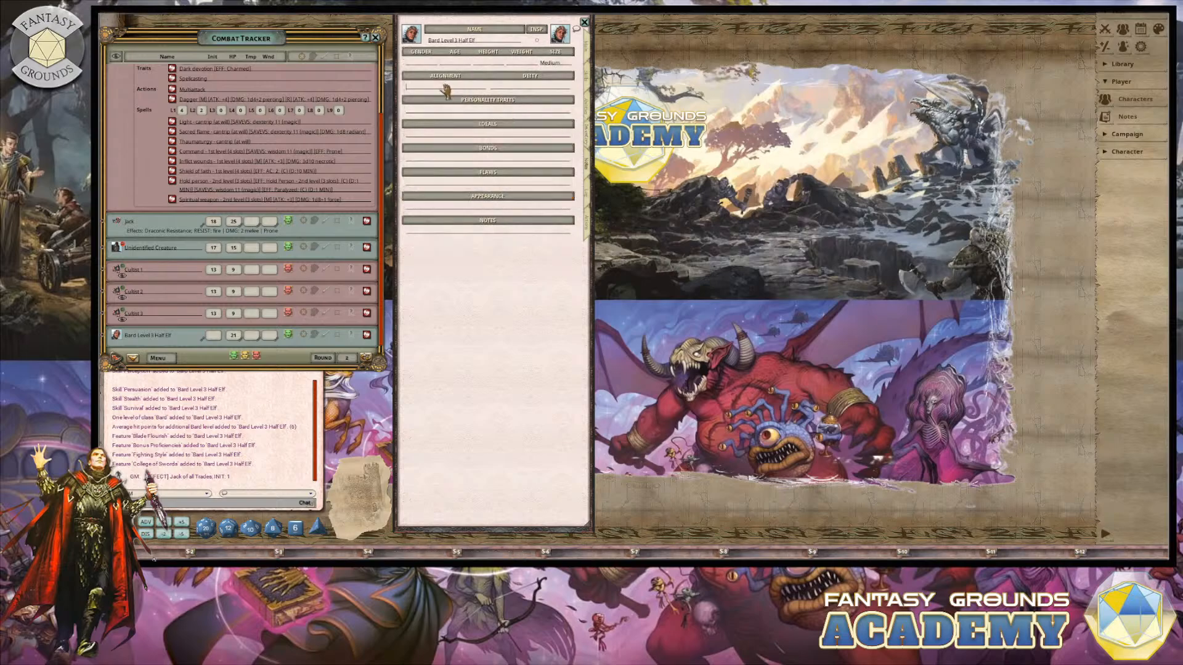
type("aotic Good")
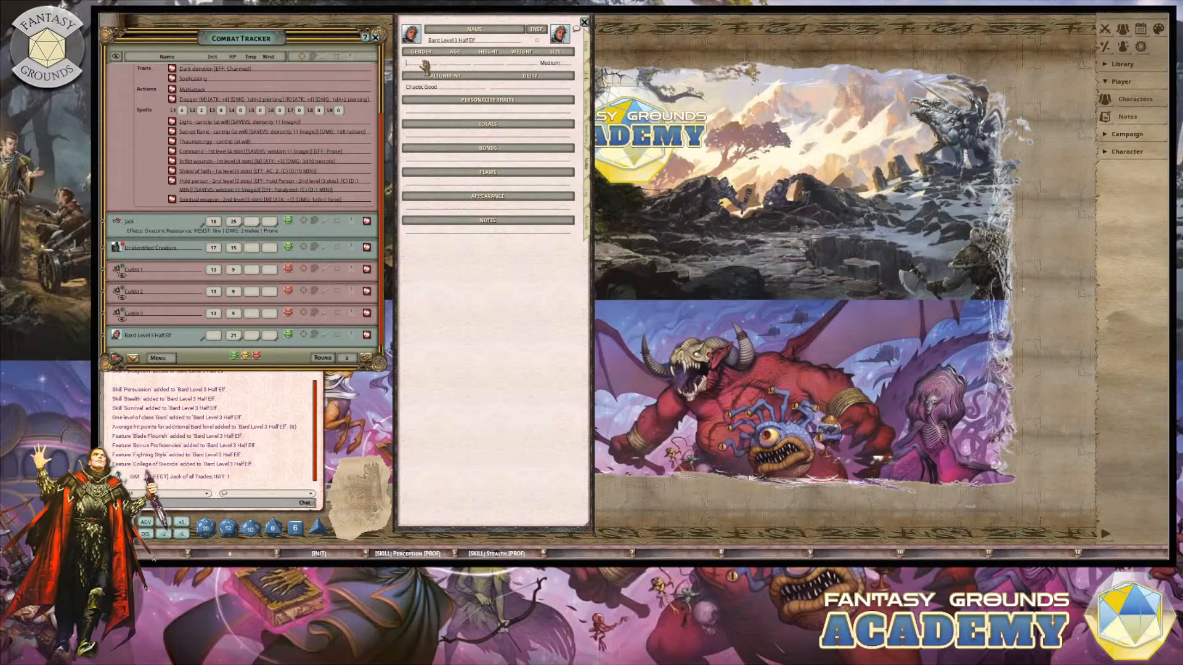
type("Male")
left_click(457, 113)
Step: Open the Entertainer background, place it enlarged beside the character's personal details, and open its Entertainer Routine table
left_click(588, 55)
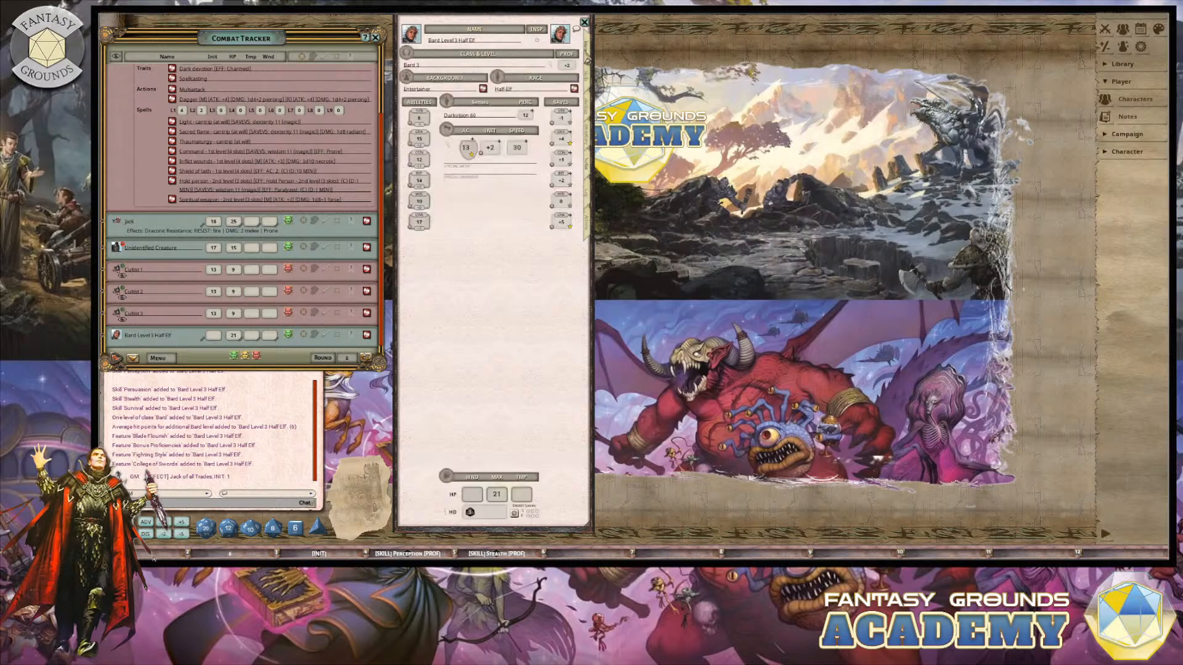
left_click(483, 89)
left_click_drag(619, 207, 711, 63)
left_click_drag(751, 242, 748, 410)
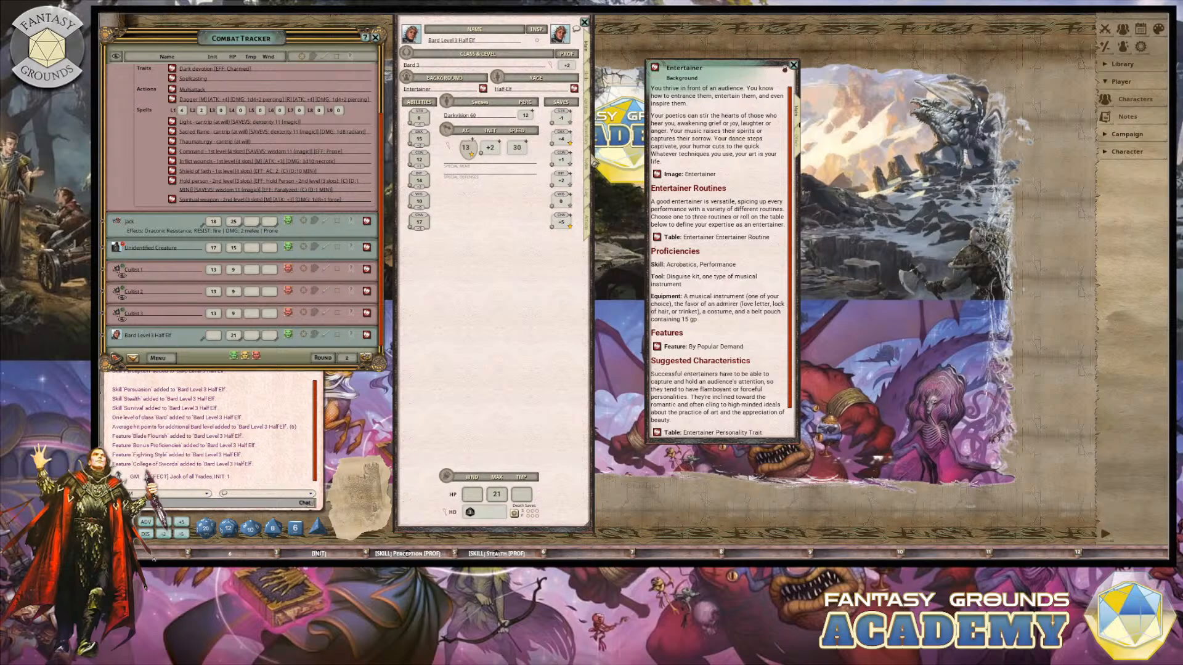
left_click(587, 163)
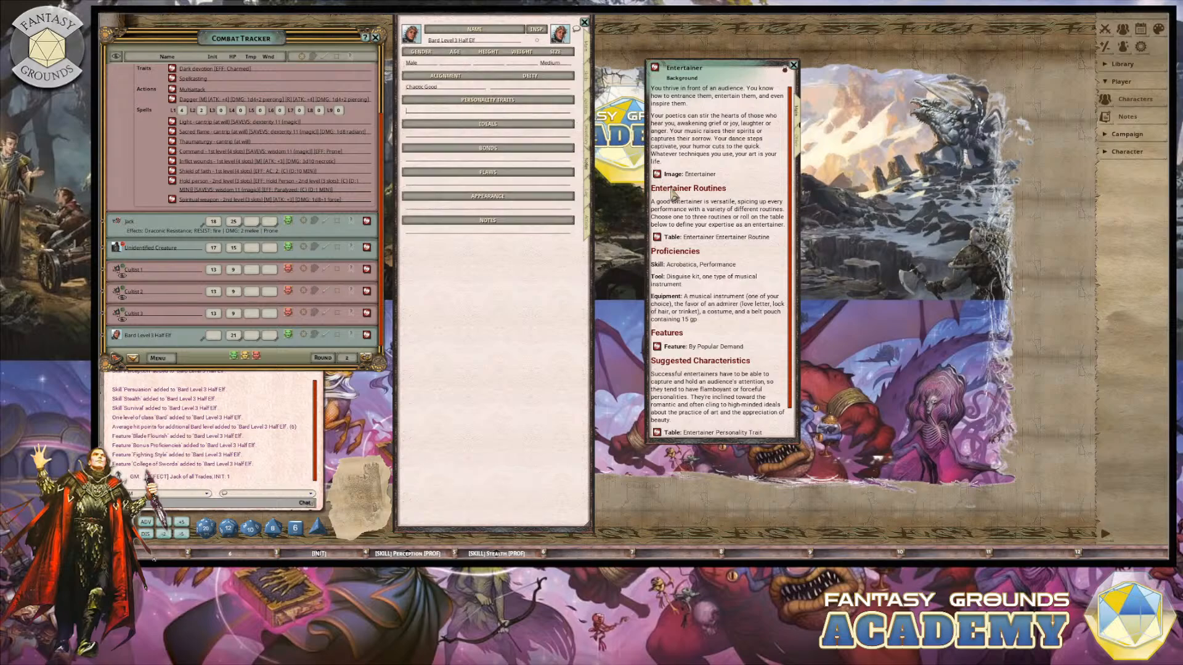
scroll(706, 256, "down", 2)
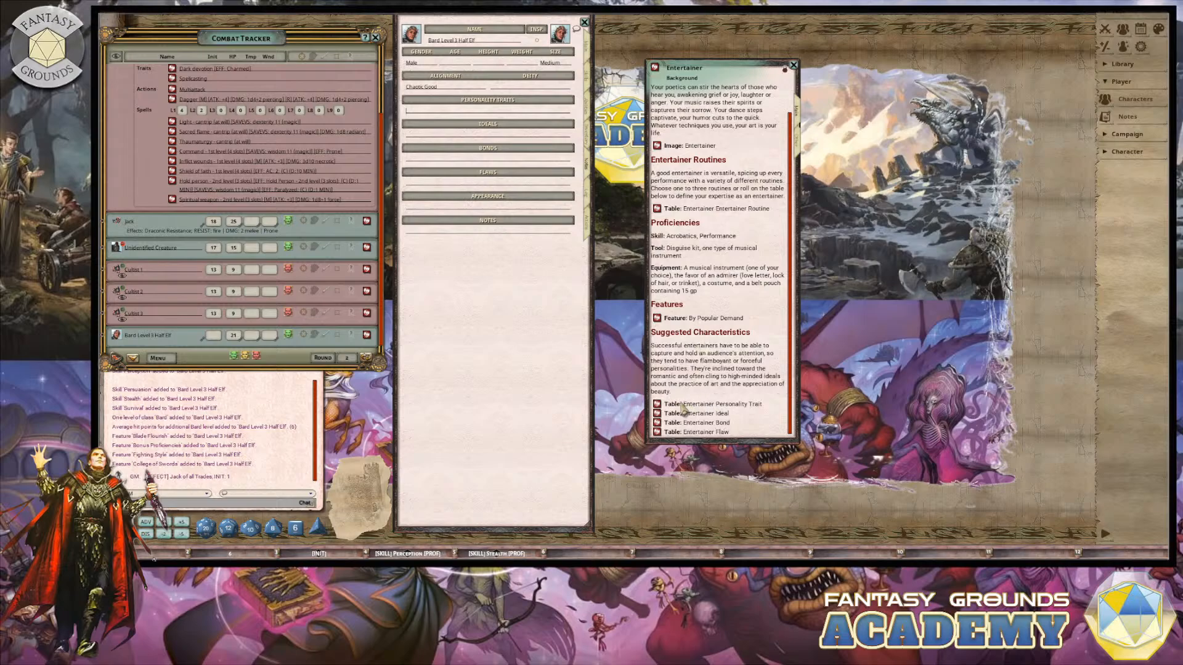
left_click(659, 211)
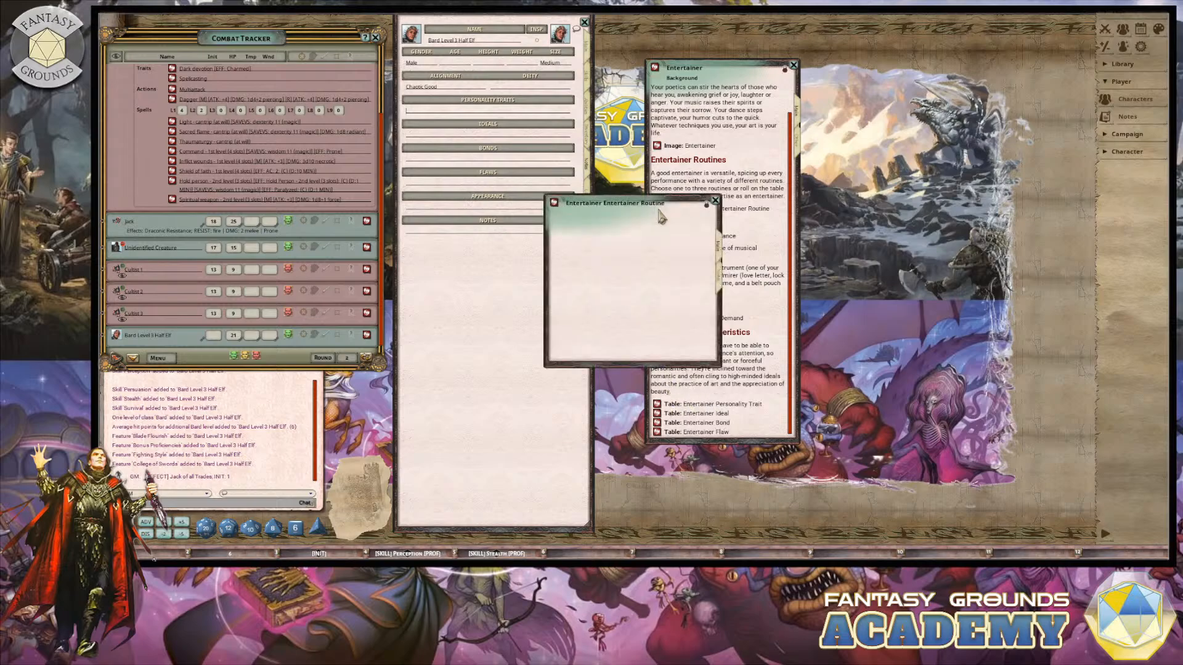
Step: Roll on the Entertainer Routine table and add the result, Poet, to the character's notes
left_click_drag(653, 198, 904, 74)
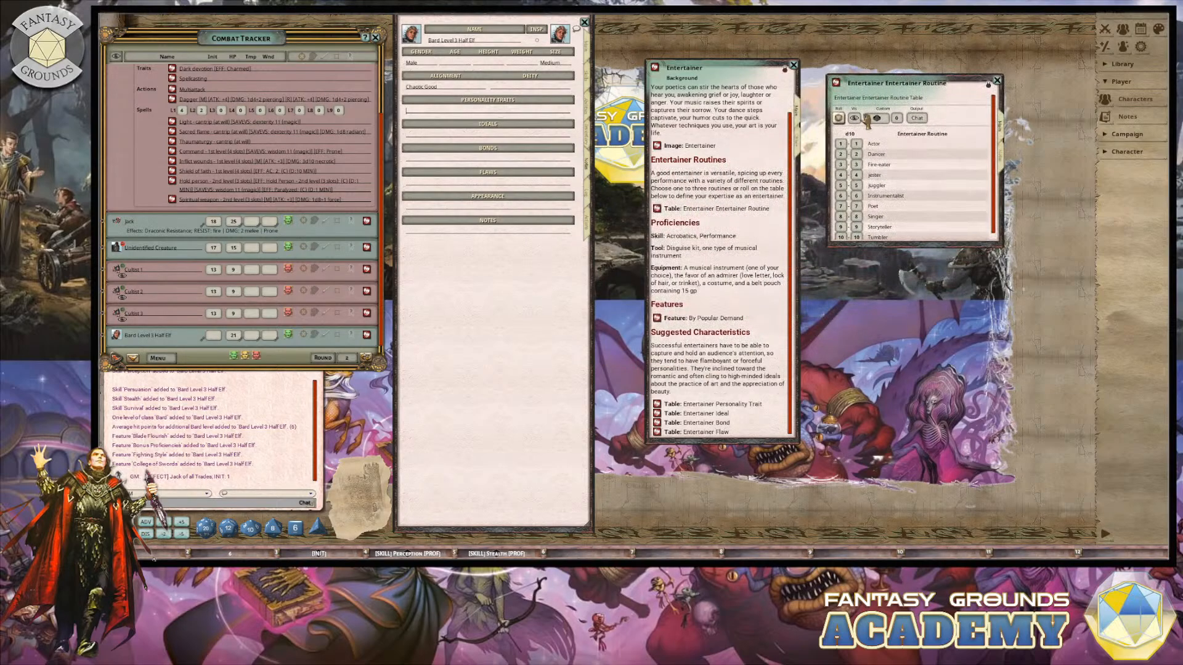
left_click(839, 118)
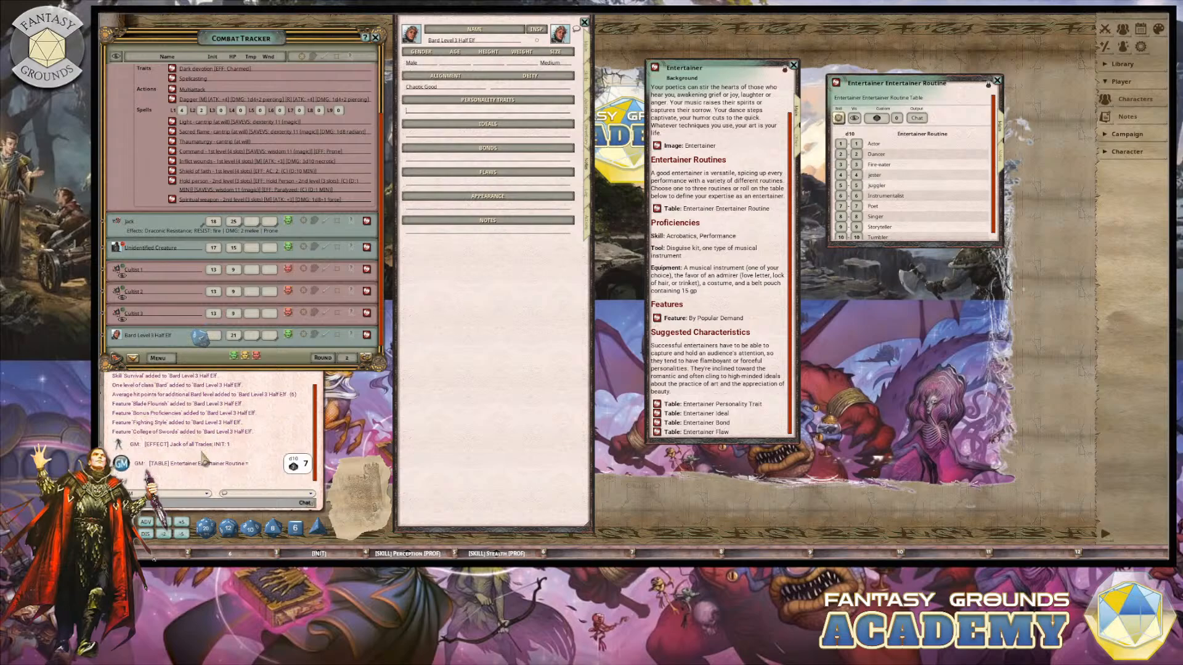
left_click_drag(185, 463, 436, 238)
Step: Fill in the personality traits from the Entertainer Personality Trait table: the rolled good-insult trait plus the trait about collecting local rumors and spreading gossip
left_click(657, 405)
left_click(998, 80)
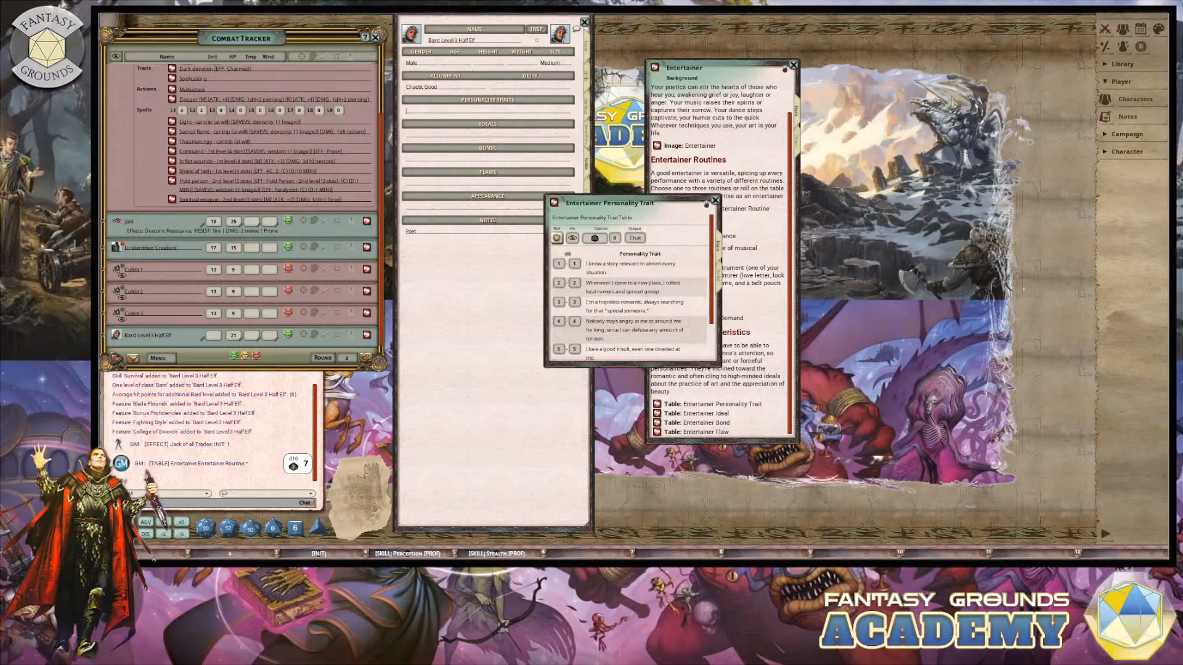
left_click_drag(638, 216, 790, 87)
left_click(707, 115)
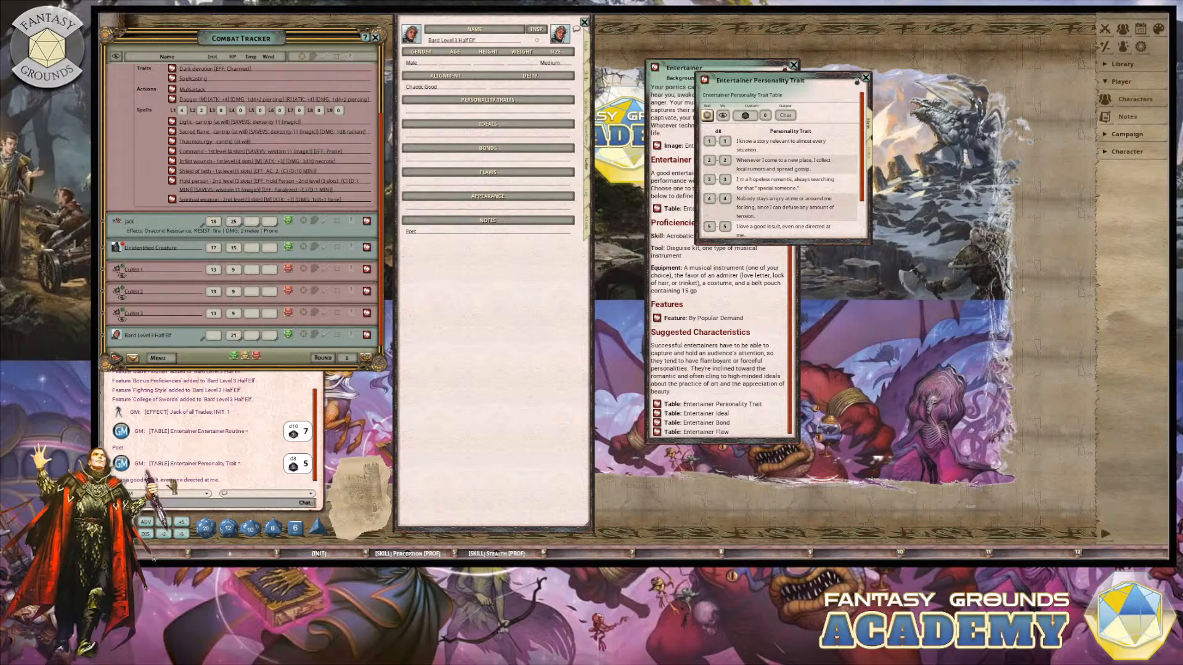
left_click_drag(177, 489, 443, 116)
left_click_drag(784, 165, 558, 114)
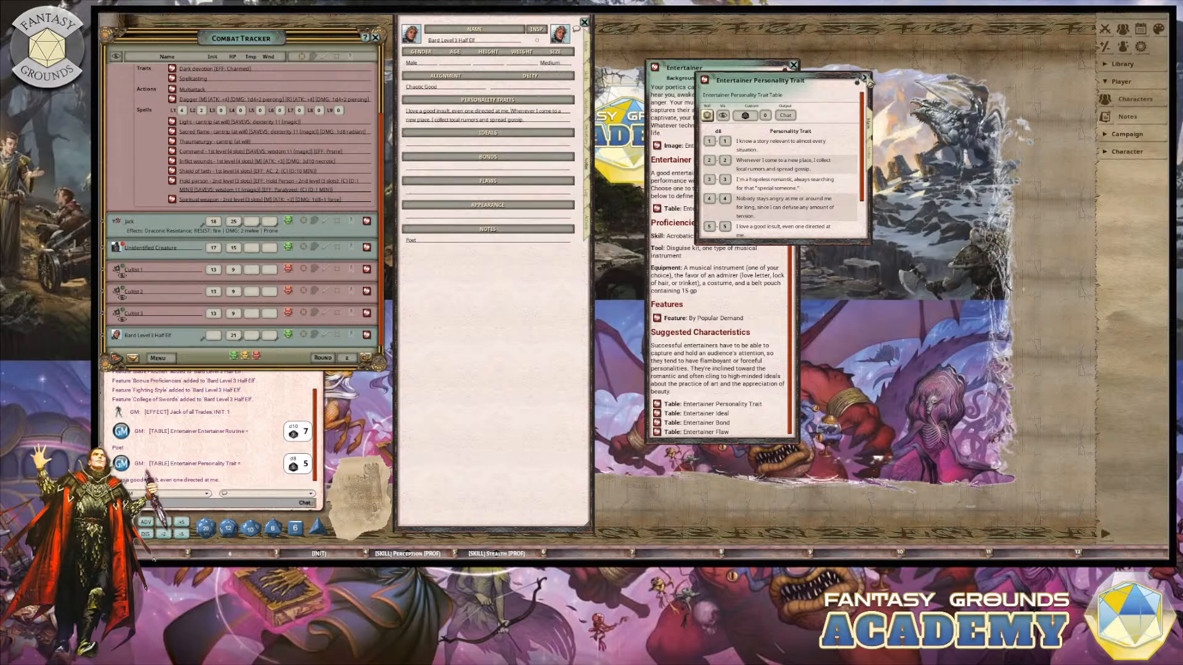
left_click(866, 78)
Step: Set the bard's ideal to the Creativity (Chaotic) entry of the Entertainer Ideal table
left_click(657, 413)
left_click_drag(619, 208, 722, 38)
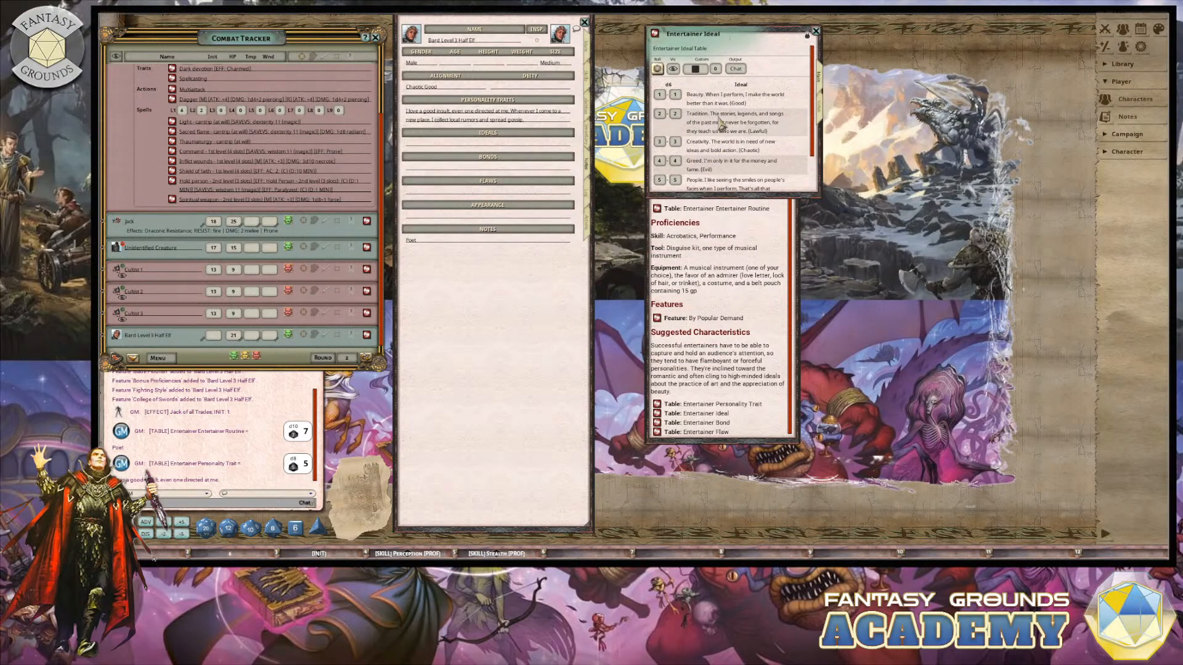
scroll(727, 139, "down", 1)
left_click_drag(723, 137, 442, 145)
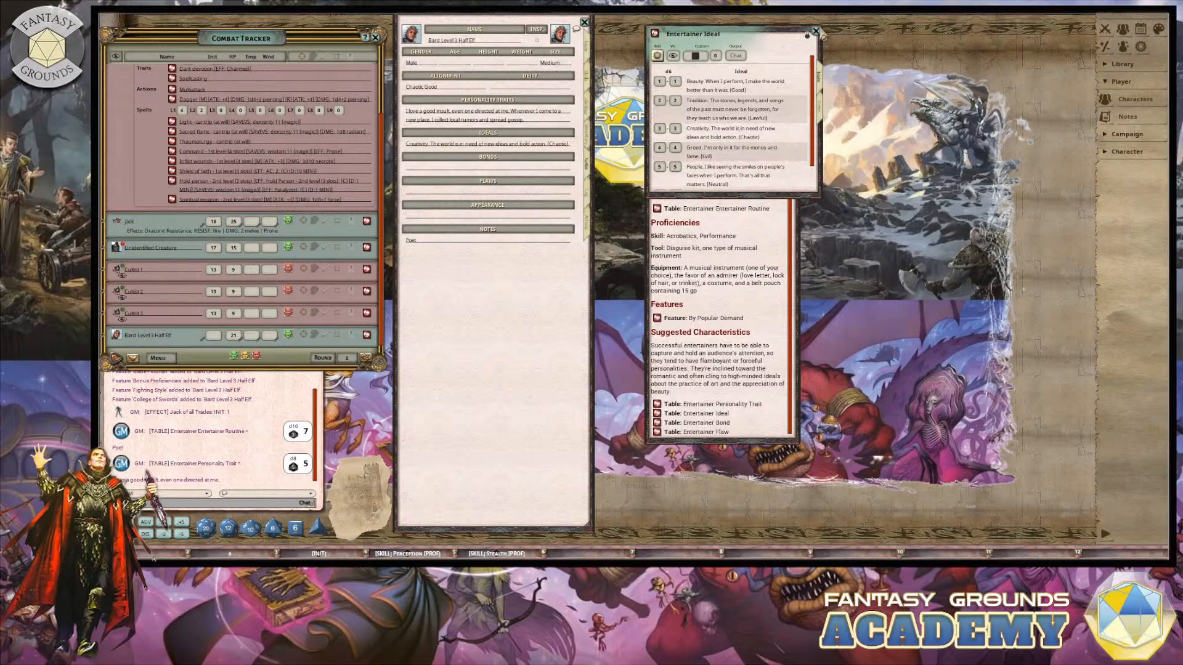
left_click(816, 31)
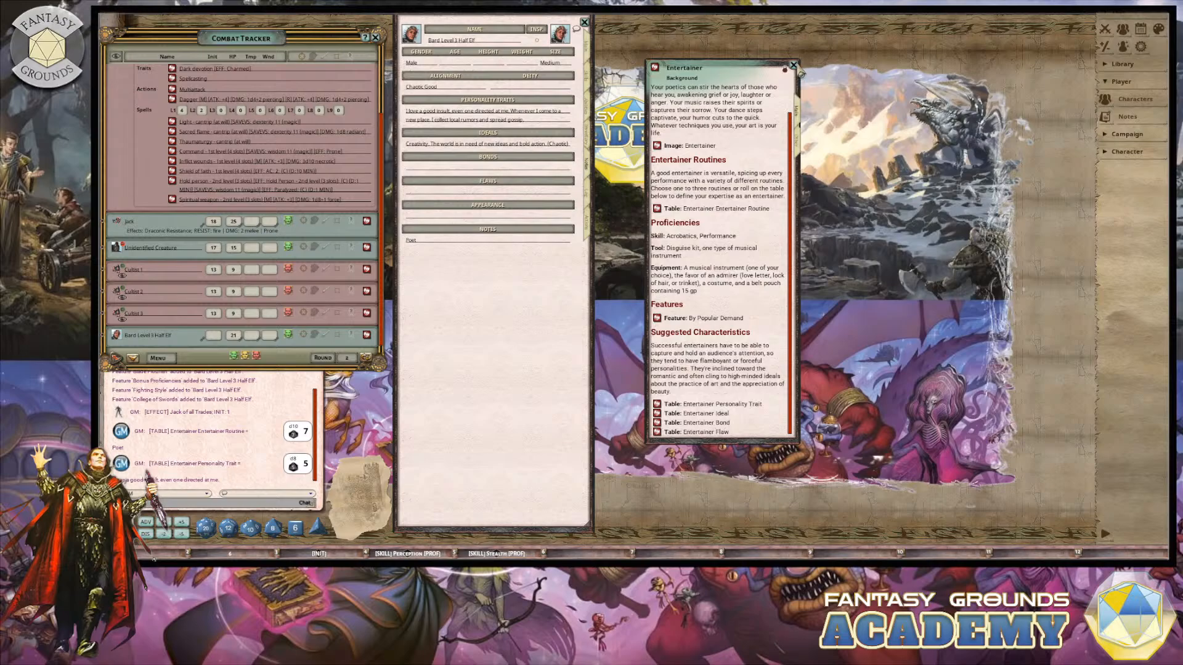
Step: Set the bard's bond to the treasured instrument entry of the Entertainer Bond table
left_click(661, 423)
left_click_drag(643, 205, 742, 190)
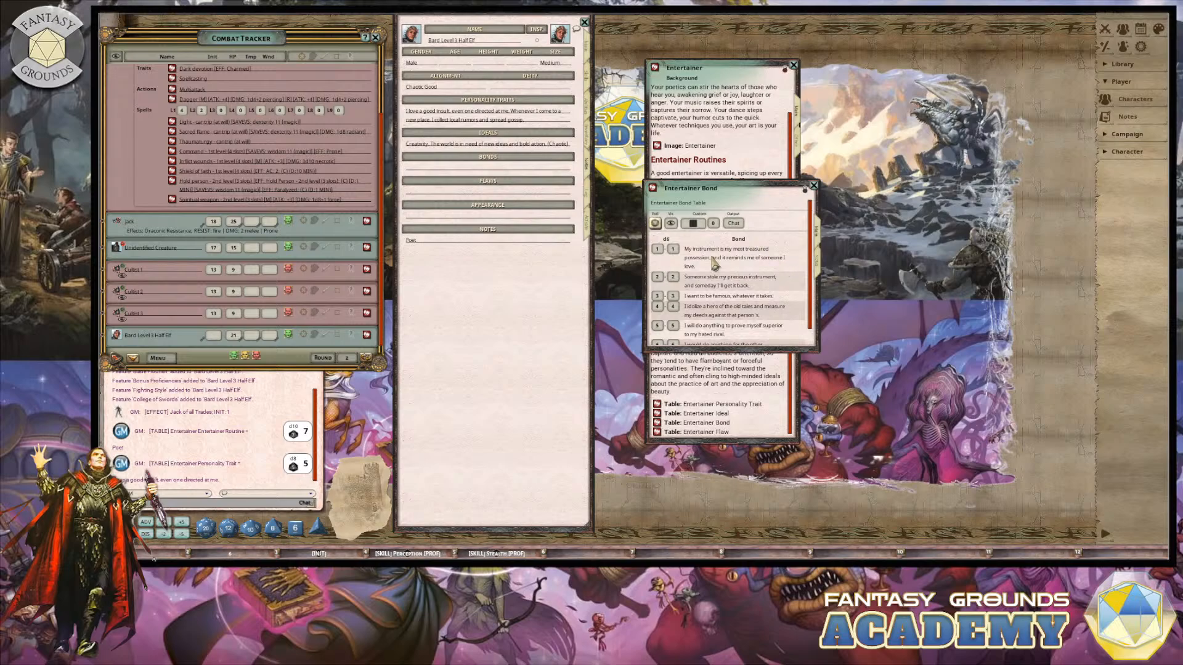
left_click_drag(729, 256, 453, 173)
left_click(814, 186)
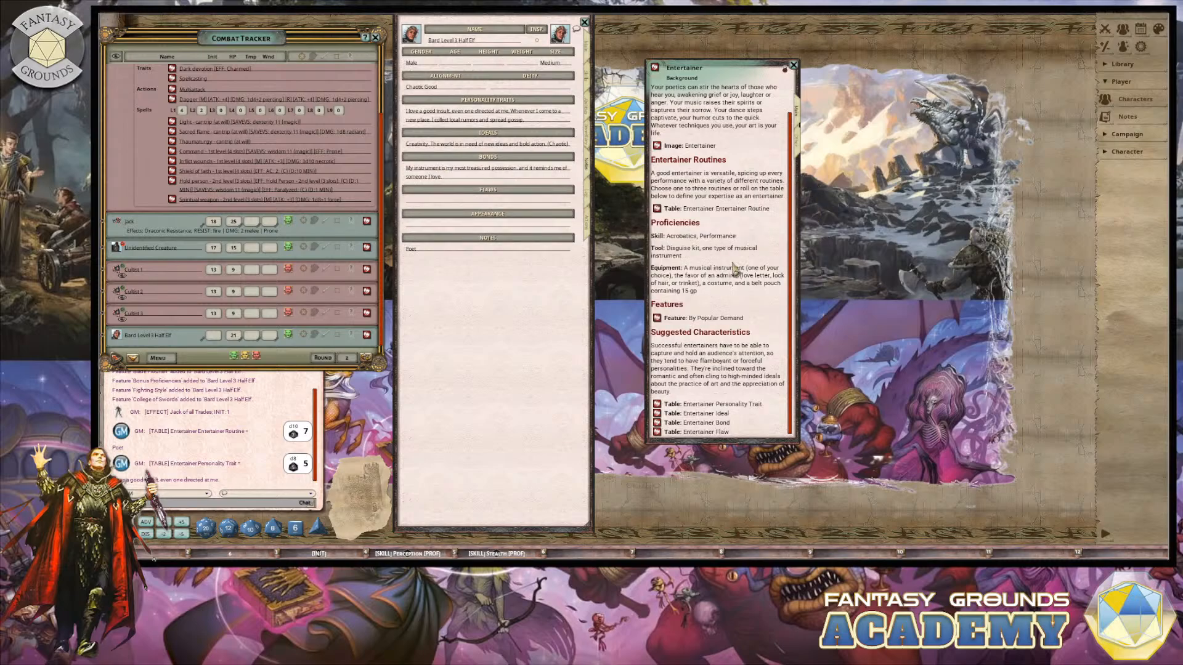
Step: Set the bard's flaw to "I'm a sucker for a pretty face" from the Entertainer Flaw table and close the Entertainer background
left_click(657, 432)
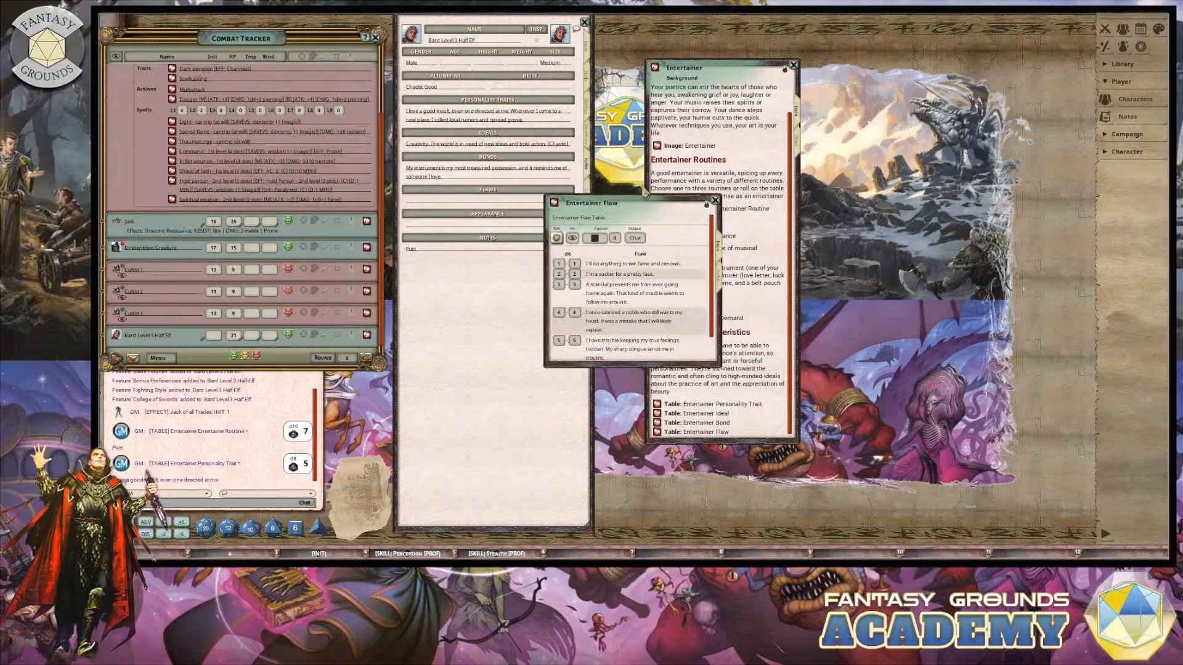
left_click_drag(649, 205, 732, 169)
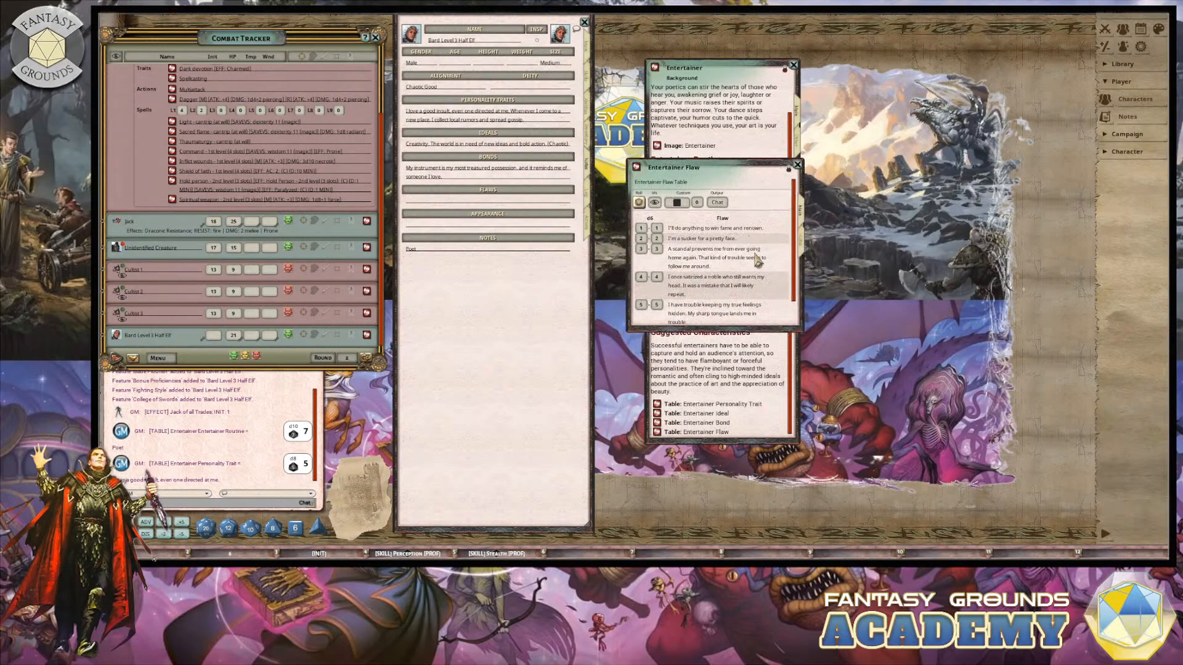
left_click_drag(703, 241, 459, 201)
scroll(748, 271, "down", 1)
scroll(749, 271, "up", 1)
left_click(798, 166)
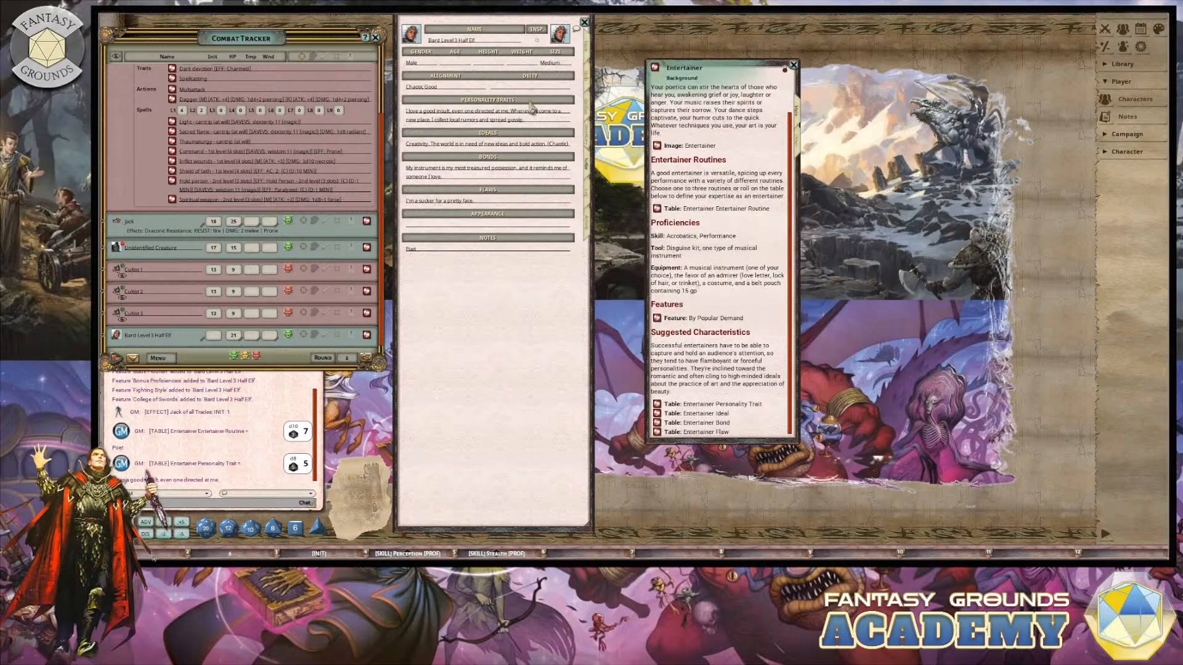
left_click(794, 66)
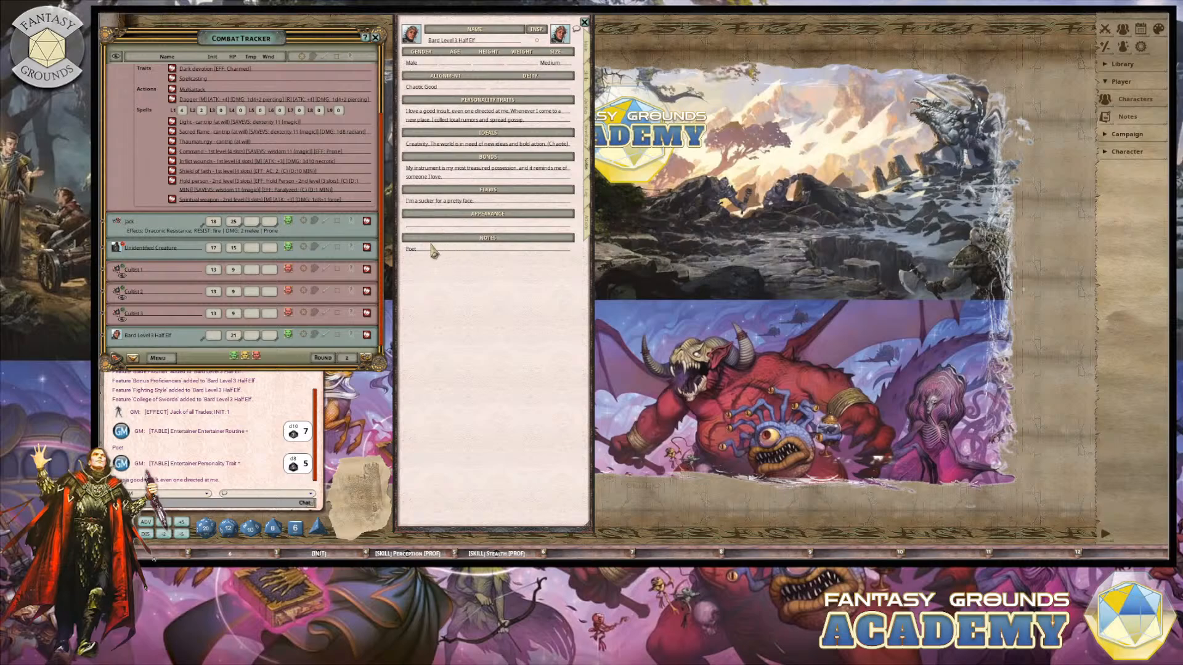
Step: Add an adventure entry named AL to the bard's adventure log and look through its enlarged record
left_click(590, 206)
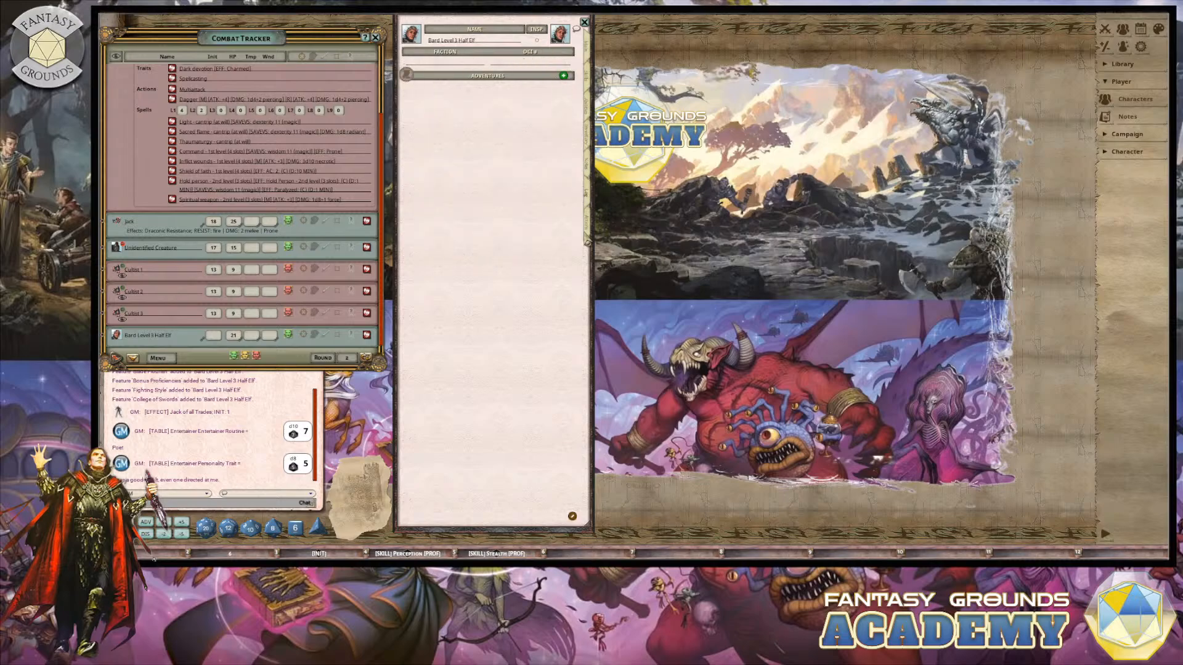
left_click(563, 75)
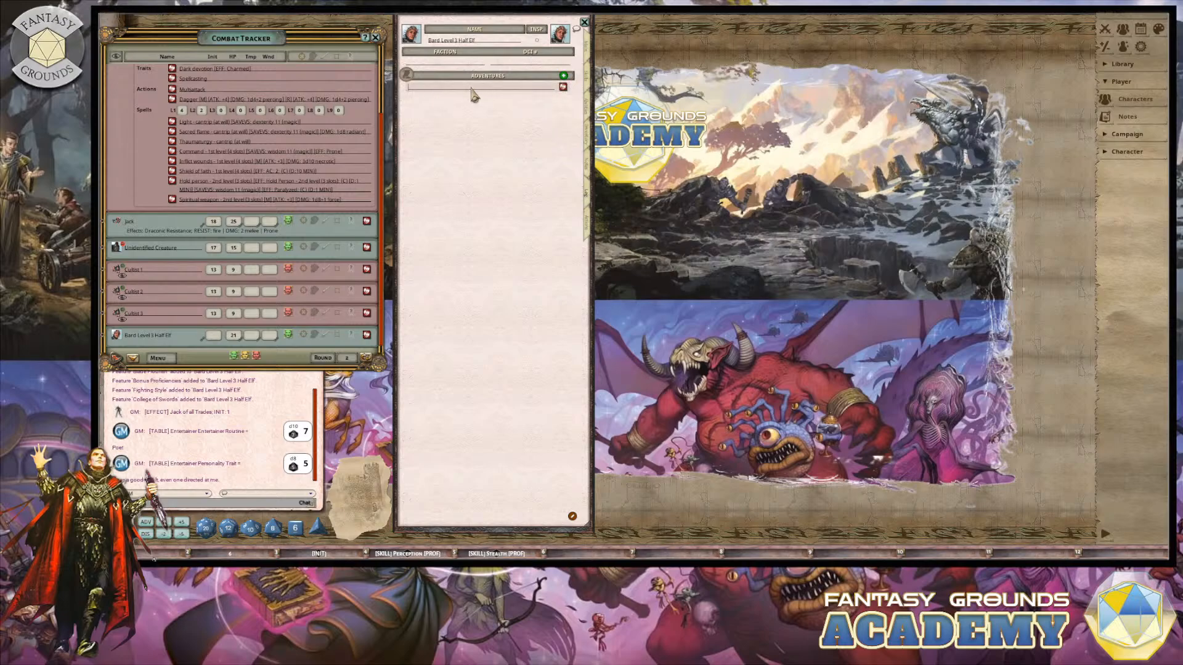
key("shift")
type("Ad SA")
left_click(562, 87)
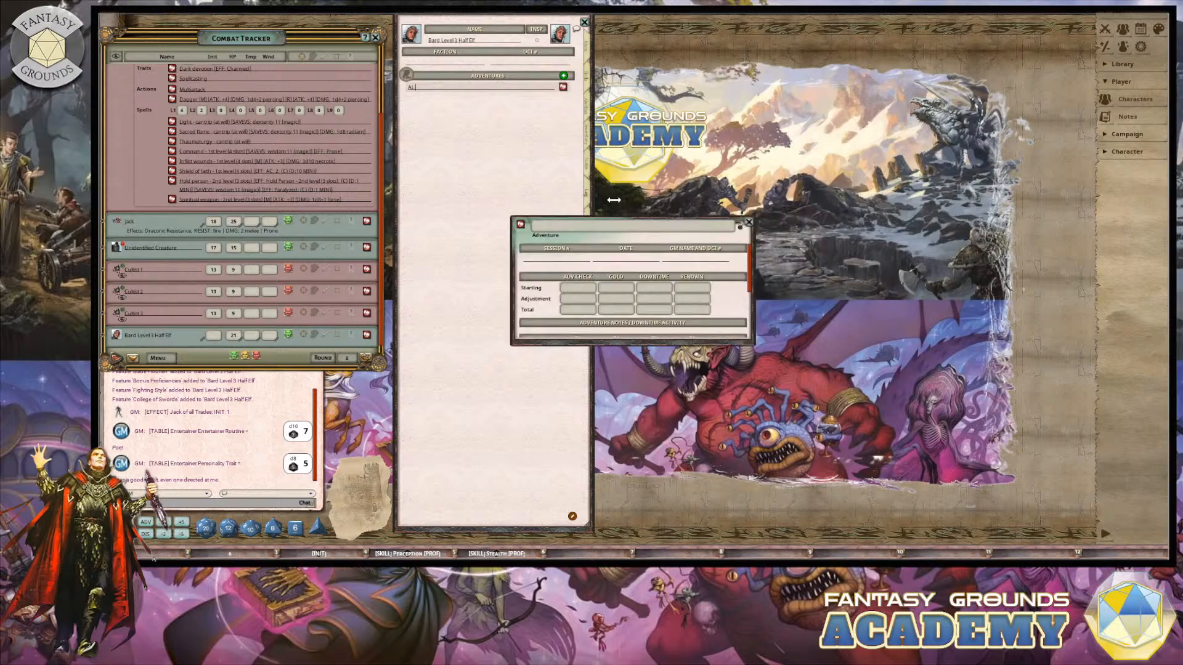
left_click_drag(647, 226, 730, 74)
left_click_drag(729, 193, 737, 375)
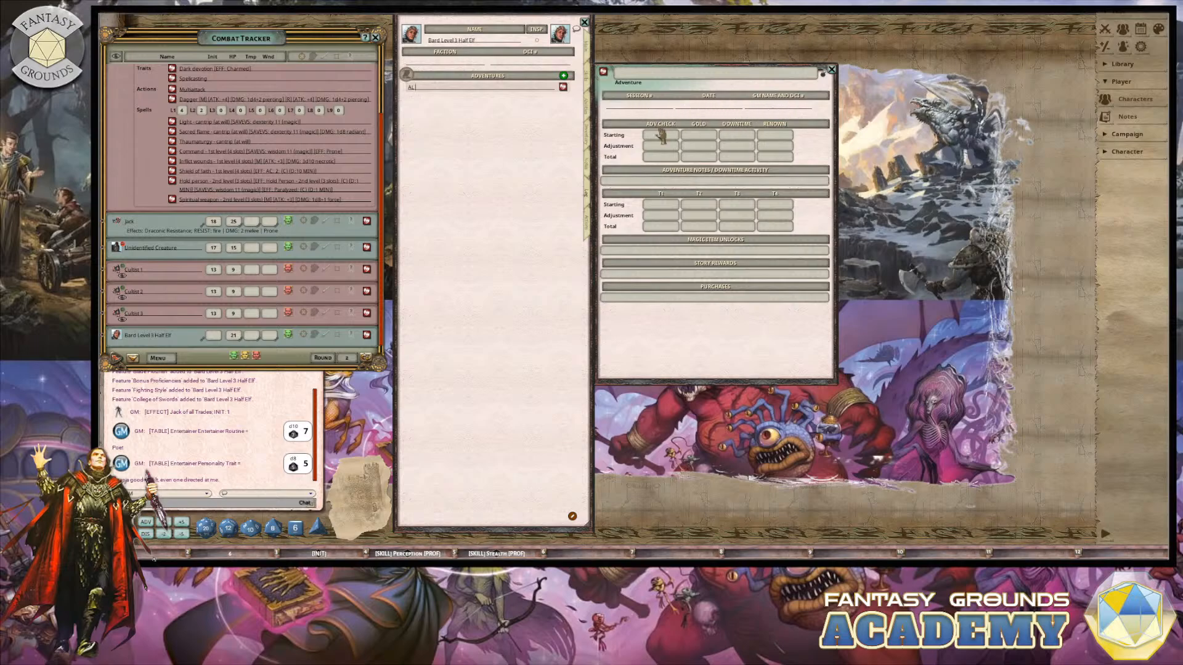
left_click(832, 69)
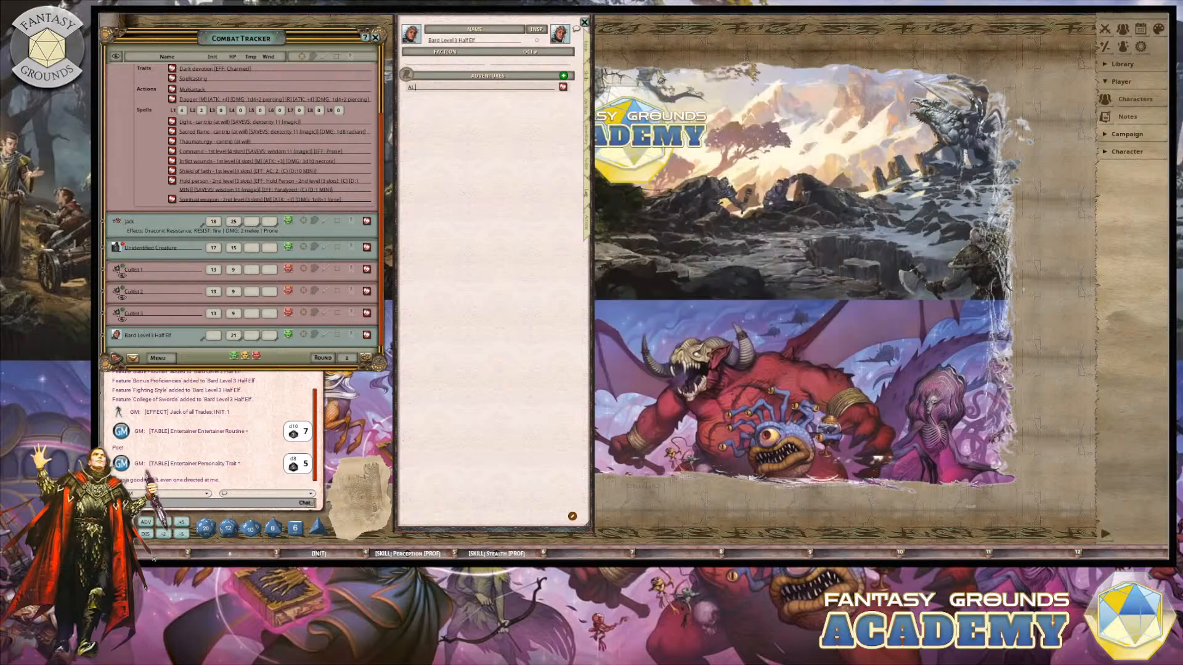
Step: Look over the bard's actions and skills, and roll initiative with the saved initiative hotkey
left_click(588, 228)
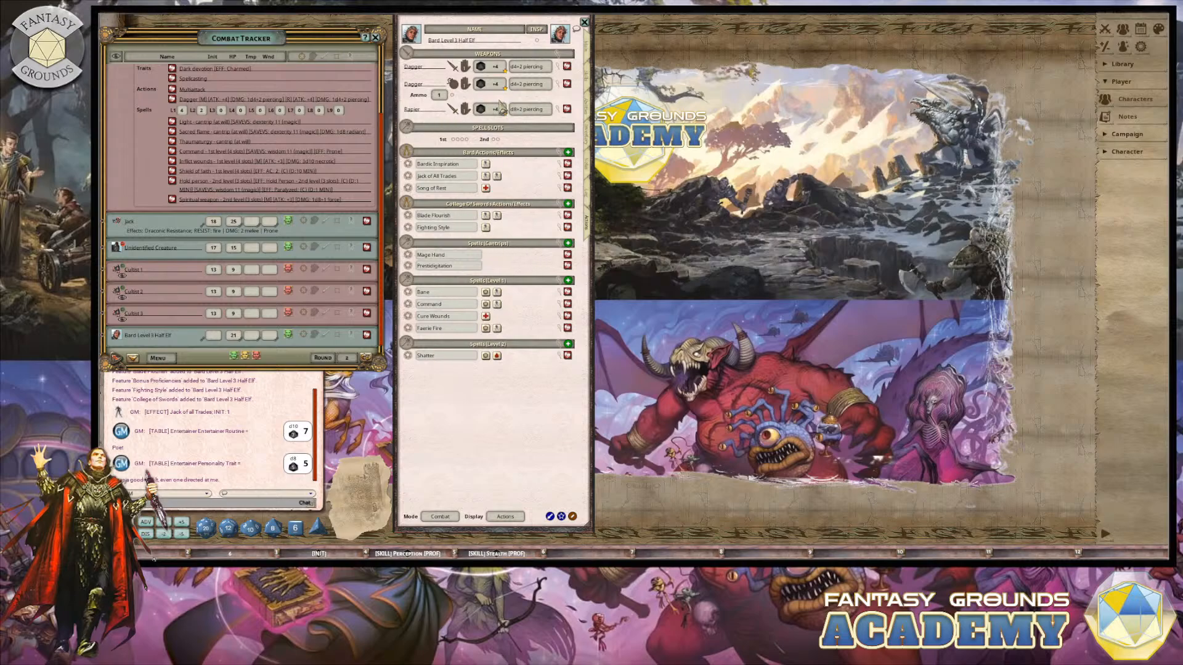
left_click_drag(496, 397, 482, 409)
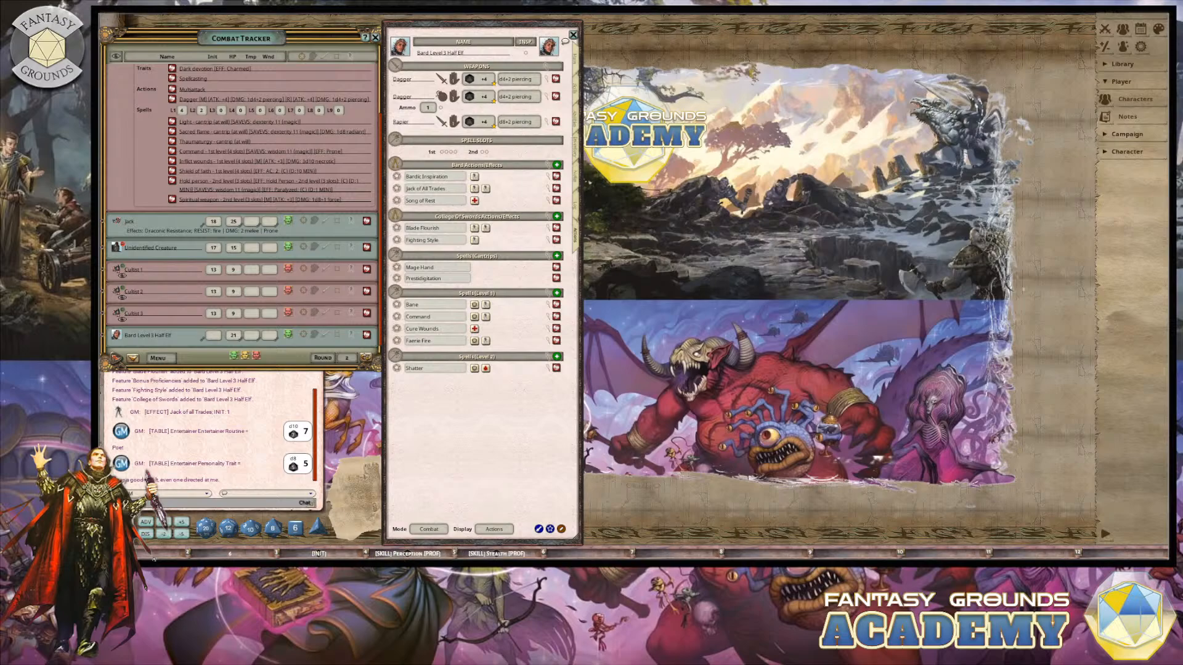
left_click(578, 86)
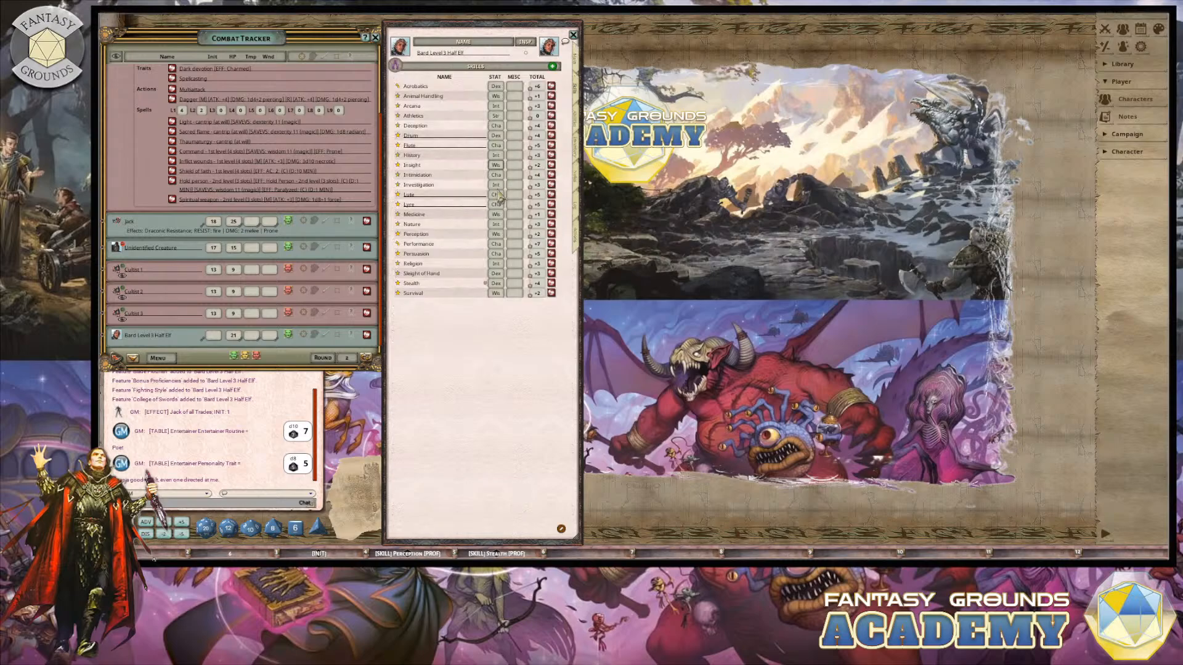
left_click(580, 256)
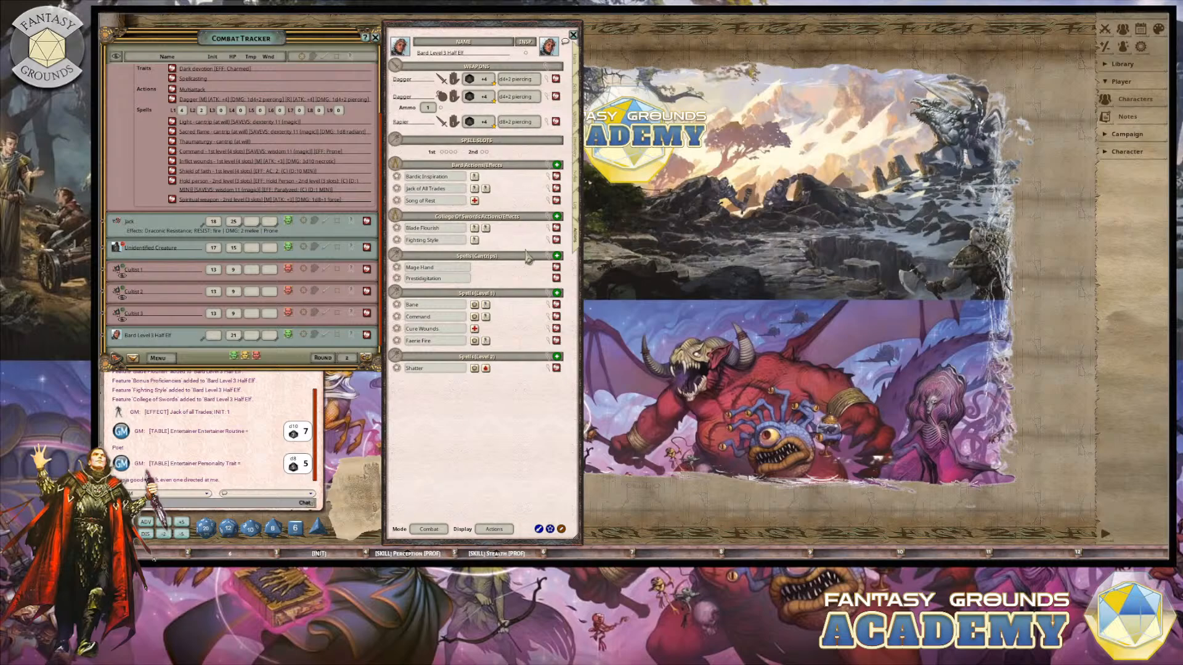
left_click(575, 61)
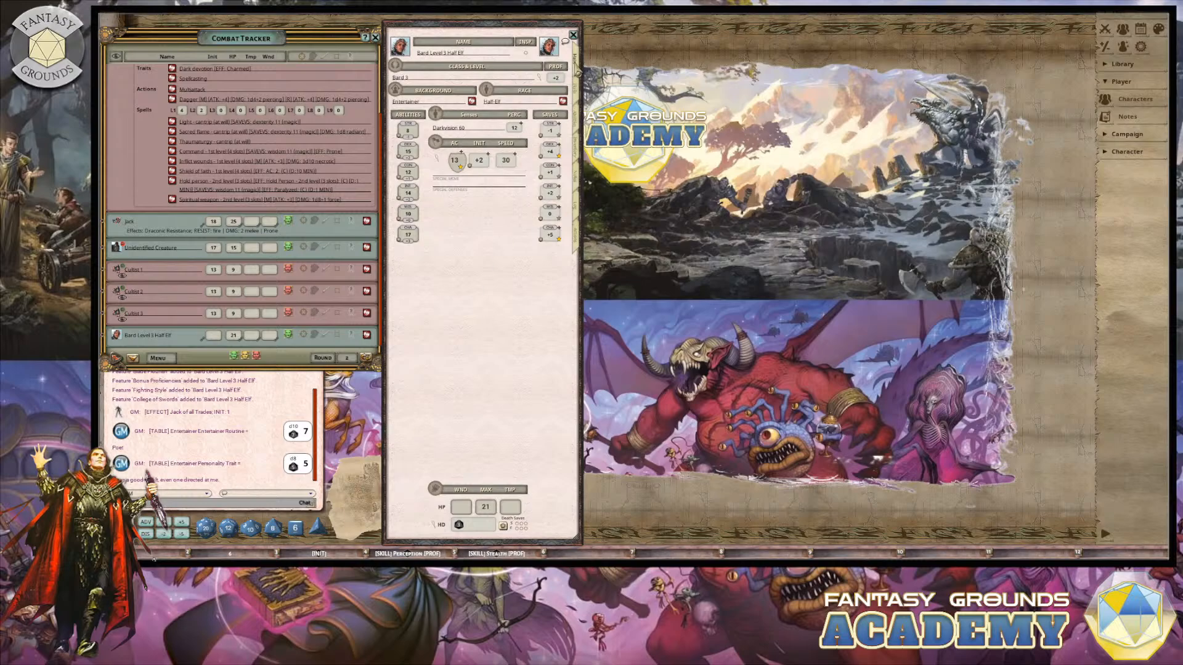
left_click(318, 553)
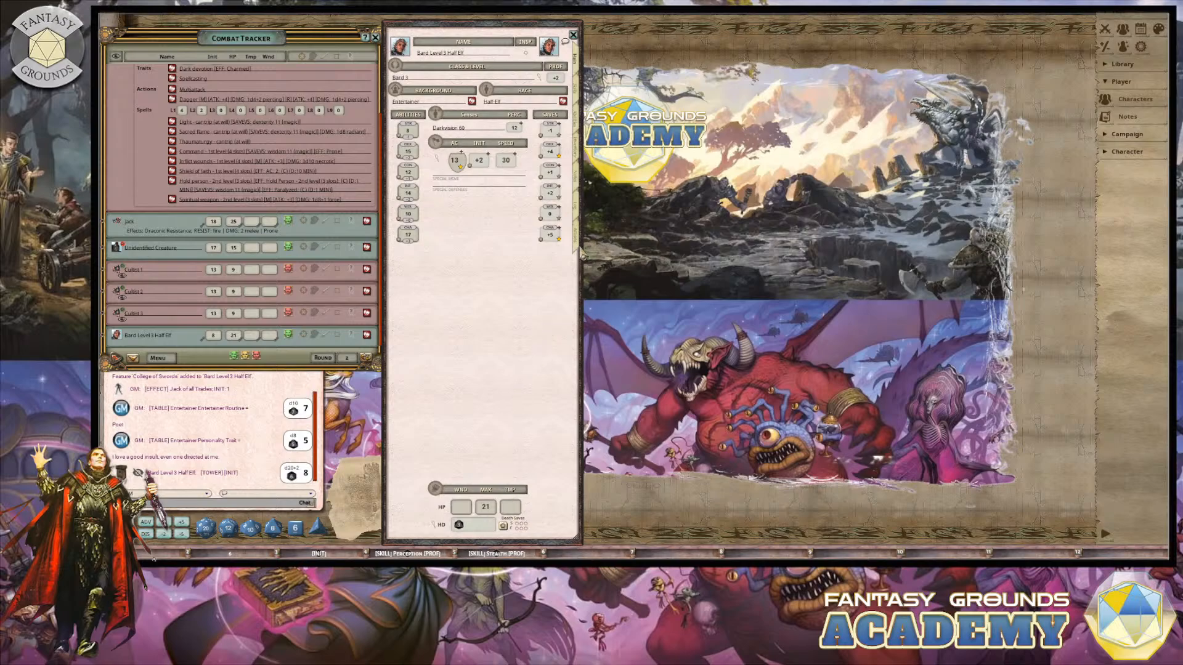
Step: Compare the Fighting Style effect among the bard's actions with the Dueling option in the feature's description
left_click(582, 249)
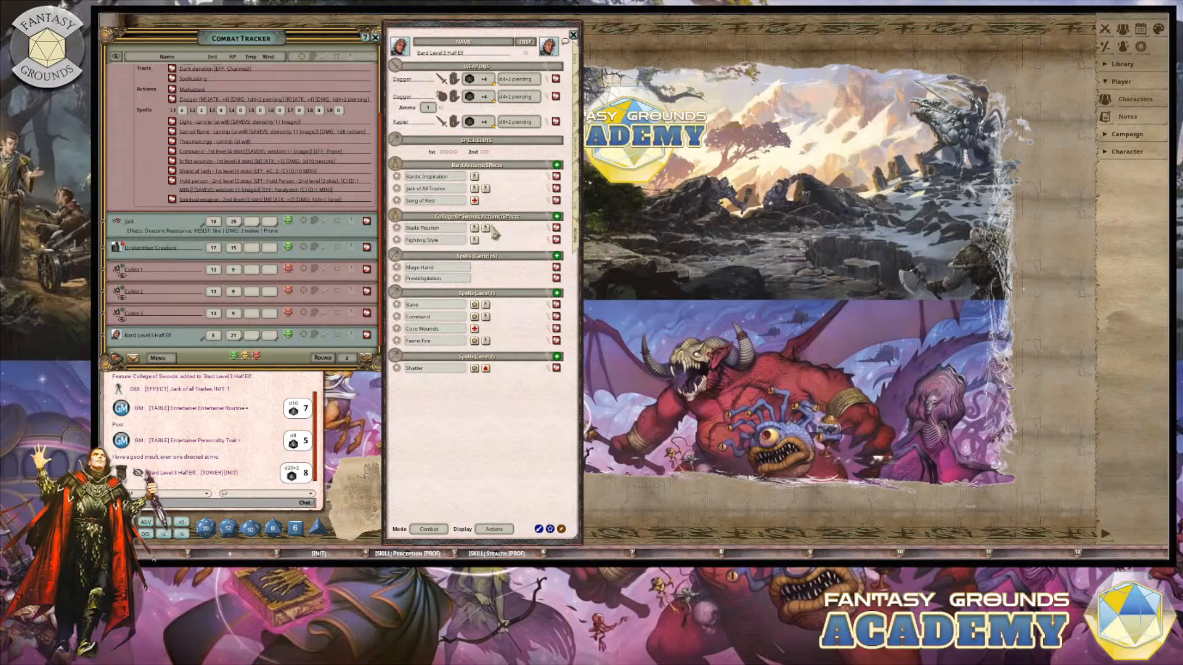
left_click(551, 242)
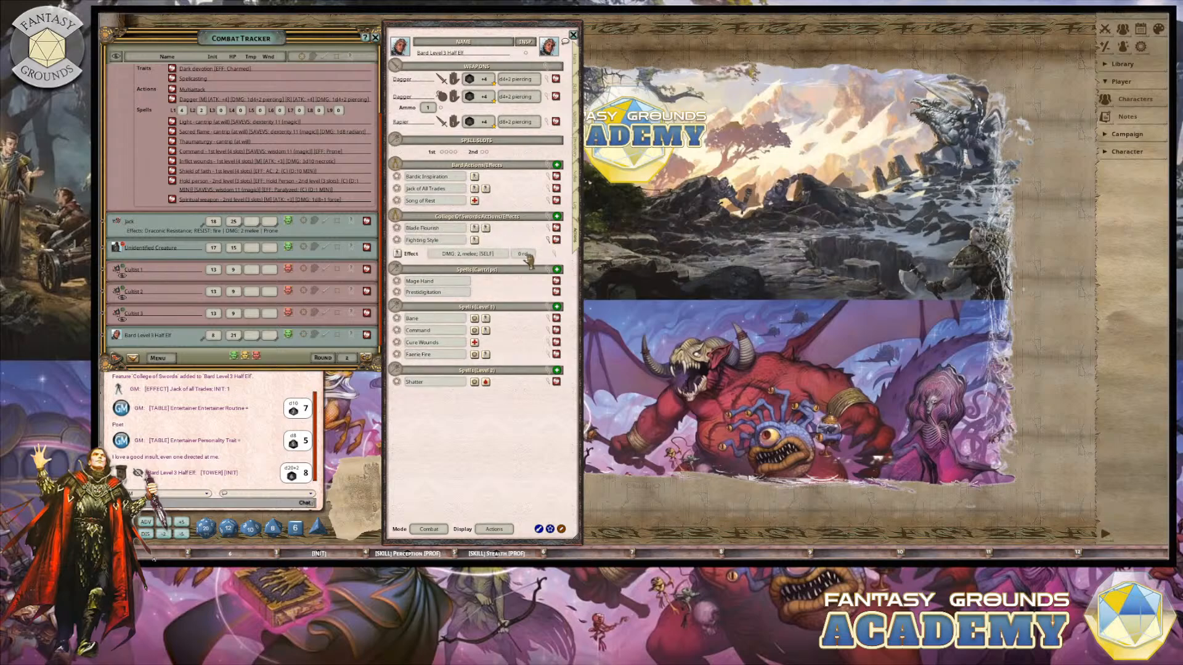
left_click(576, 118)
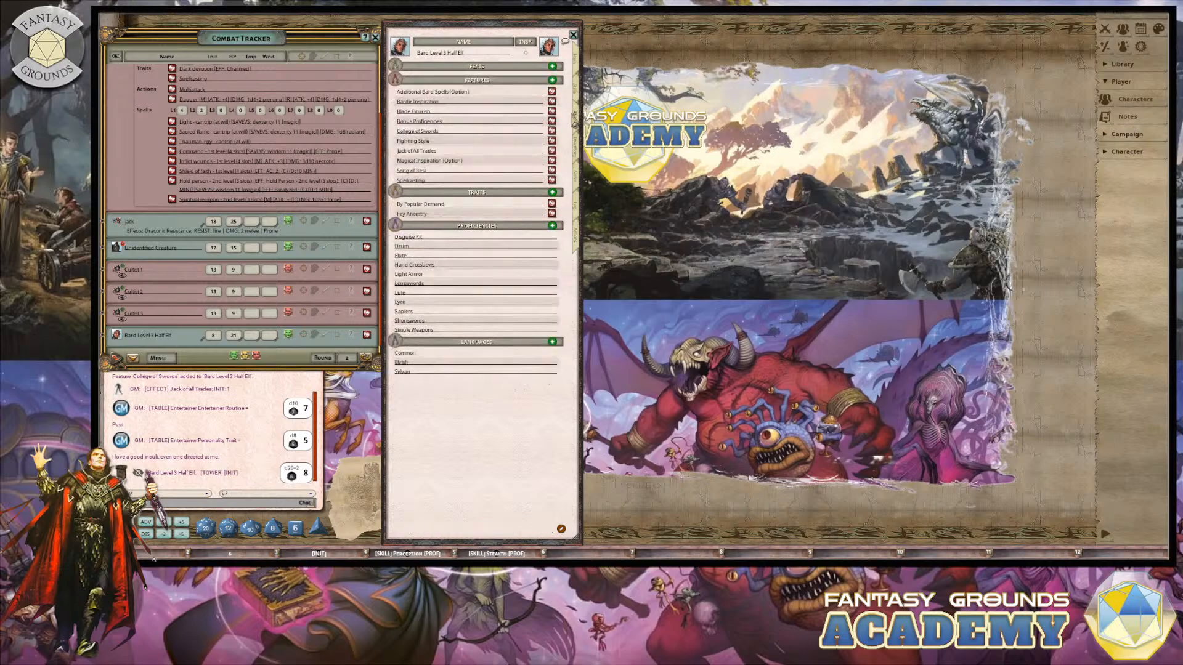
left_click(551, 141)
left_click_drag(603, 211, 675, 151)
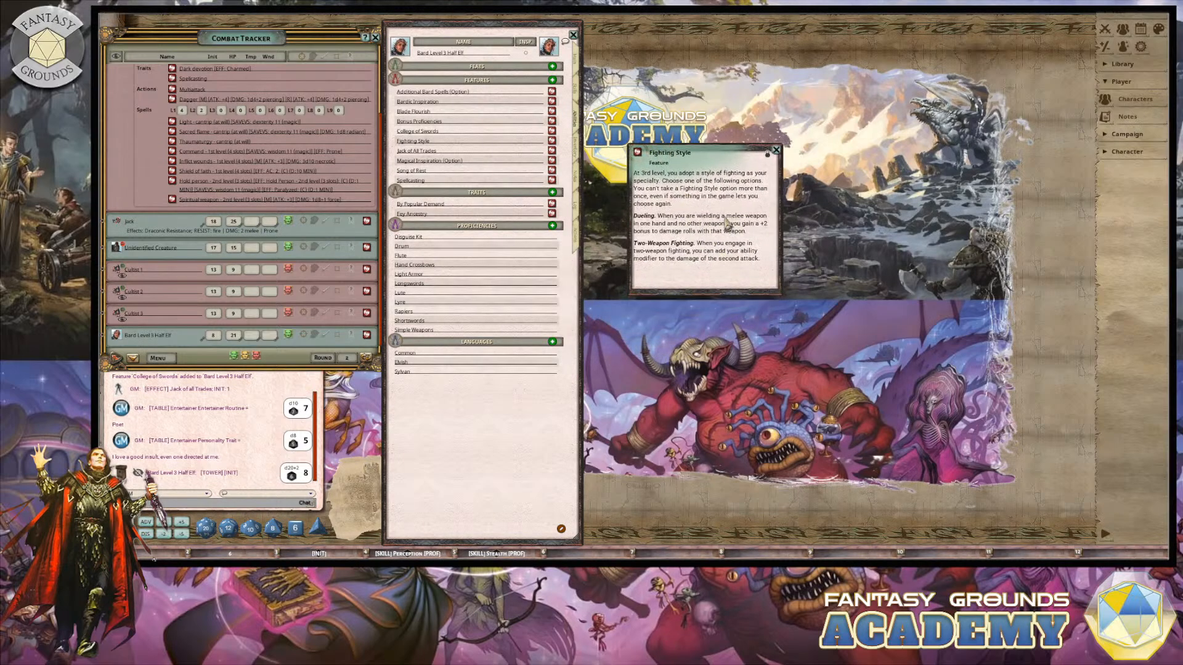
left_click(777, 151)
left_click(450, 296)
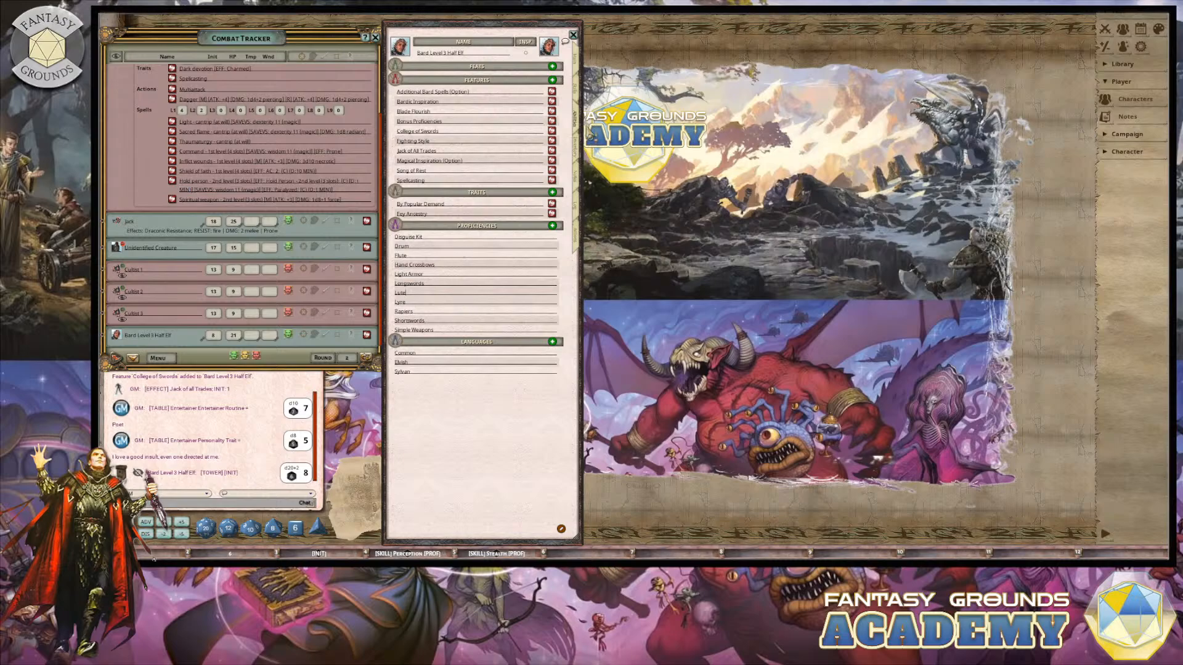
Step: Apply the Fighting Style effect DMG: 2, melee to the bard
left_click(580, 244)
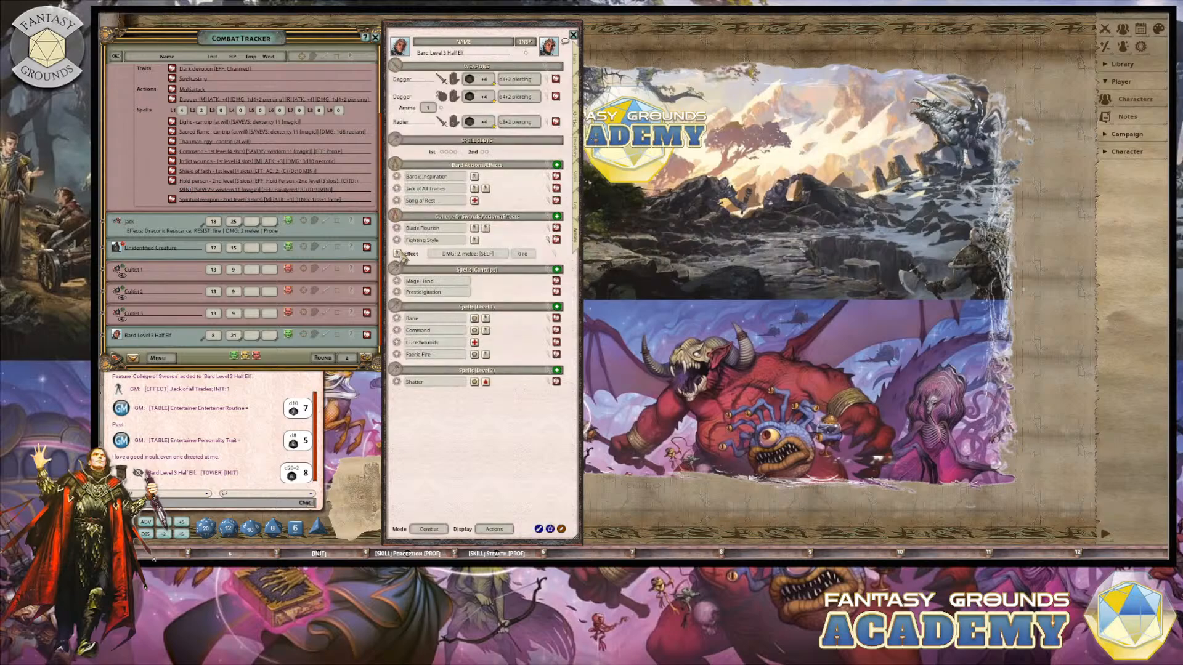
left_click(554, 253)
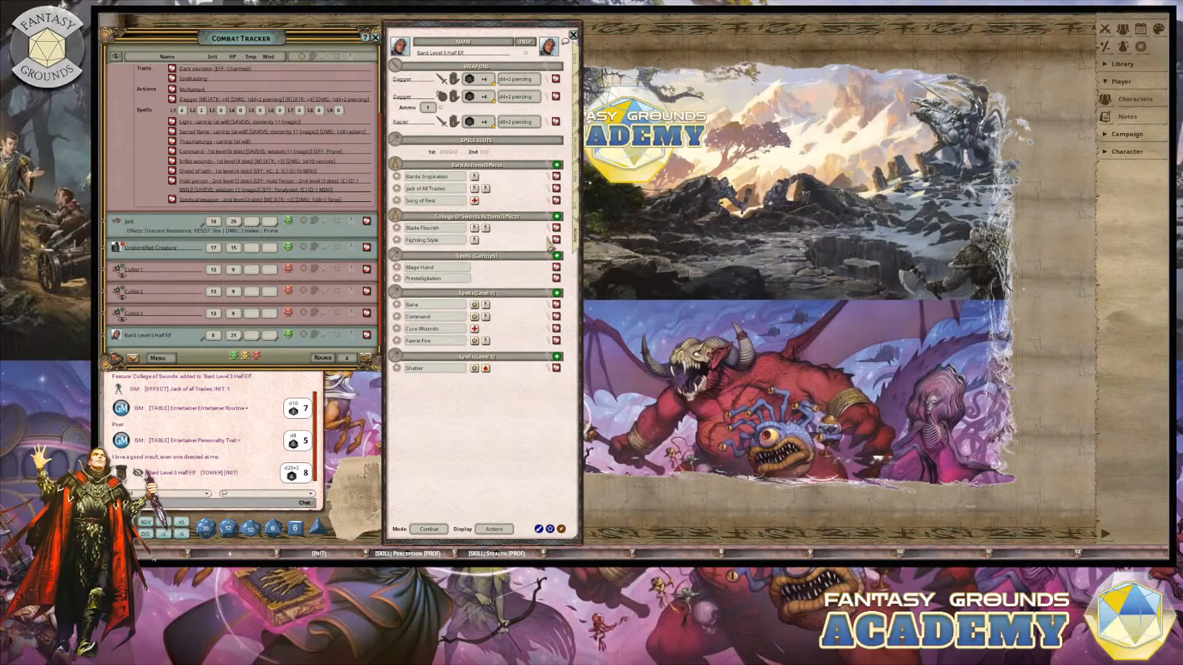
left_click(476, 243)
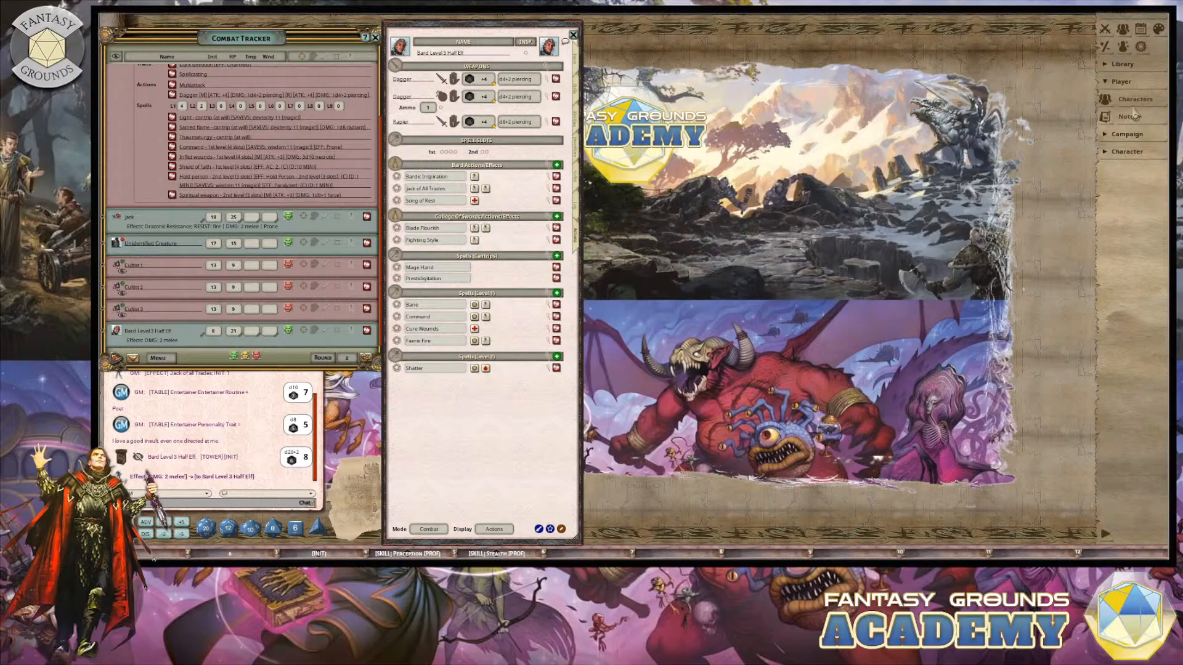
Step: Collapse the Player category in the sidebar and review the bard's inventory, skills and main sheet
left_click(1116, 87)
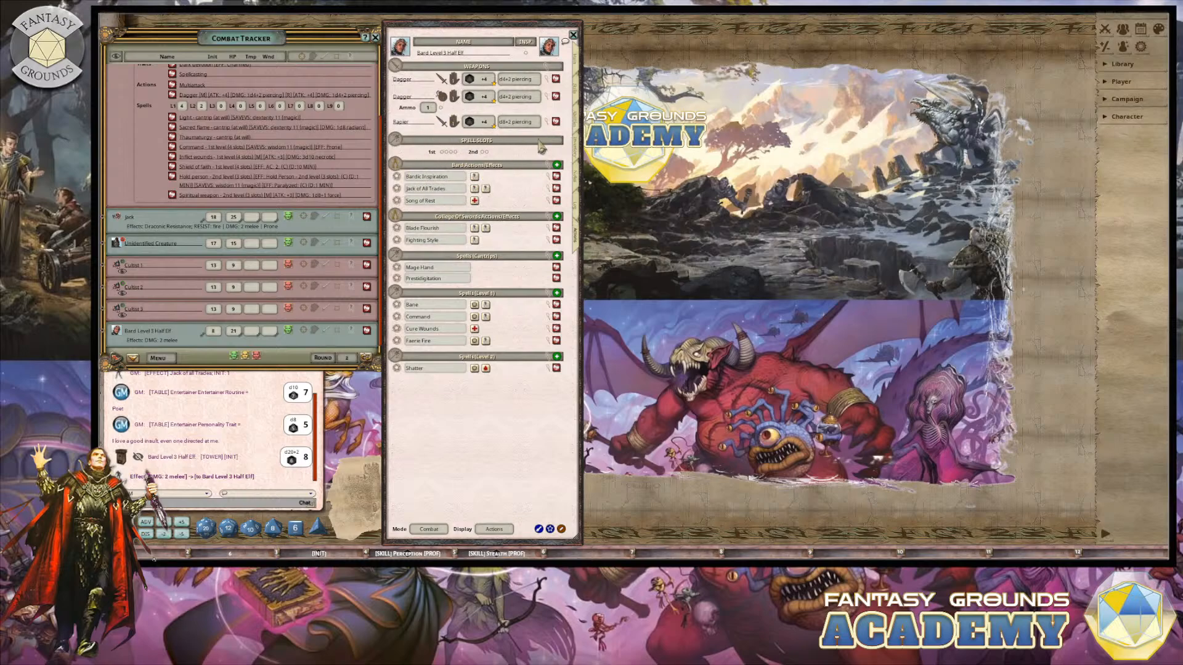
left_click(577, 153)
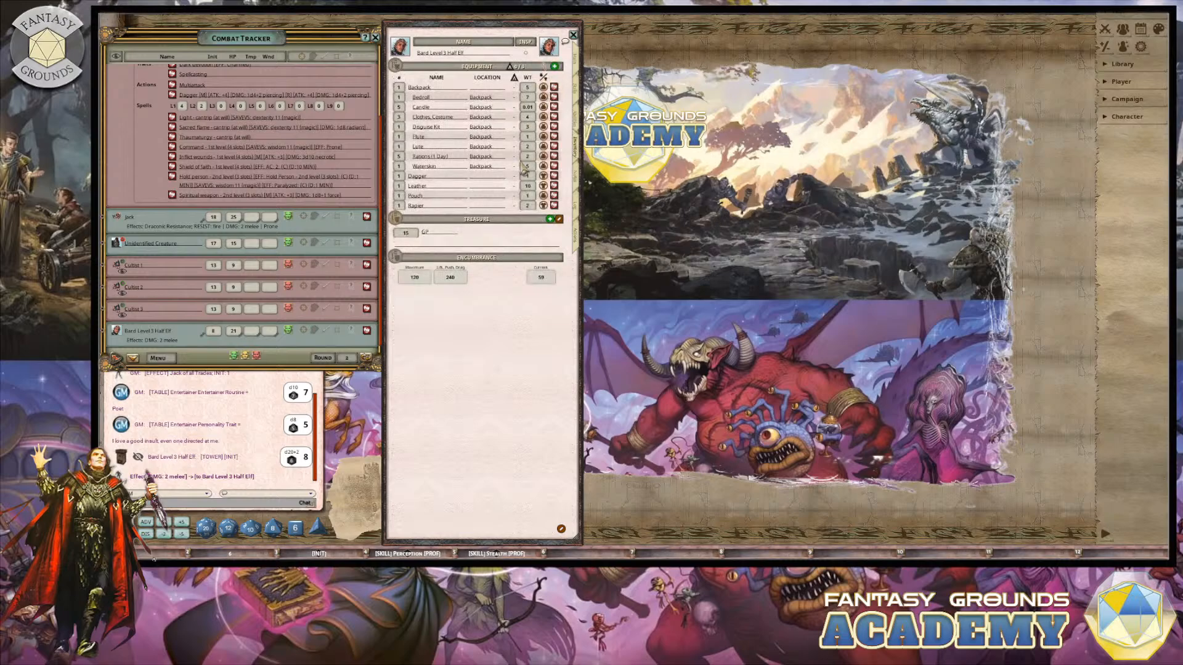
left_click(577, 93)
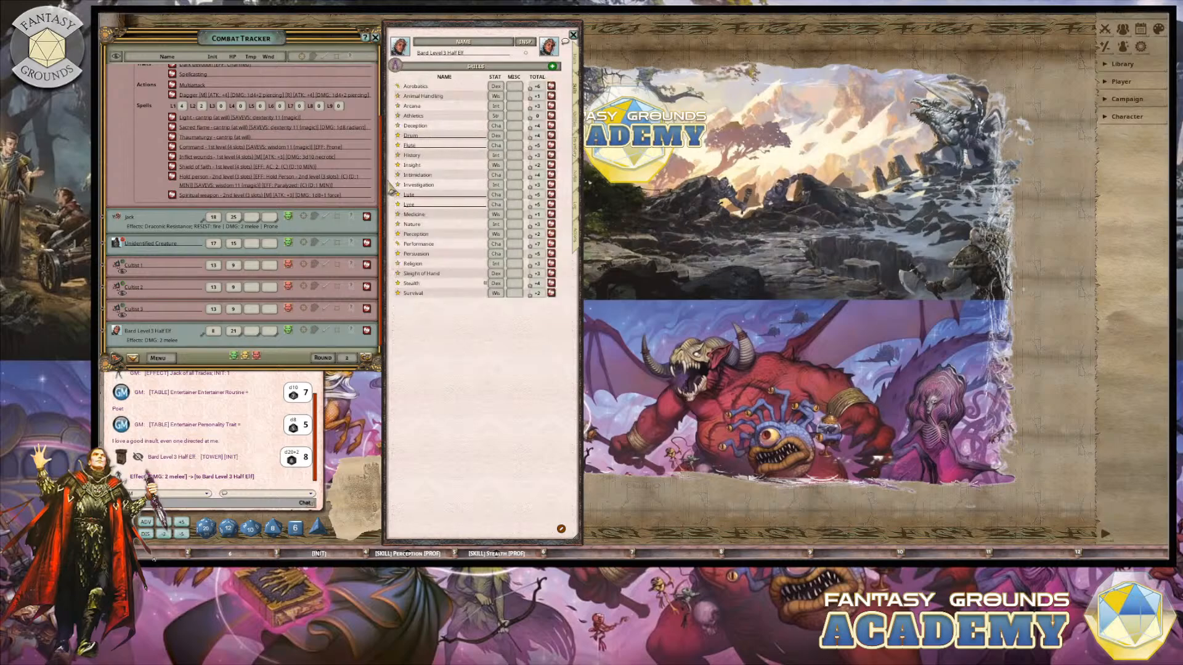
left_click(579, 69)
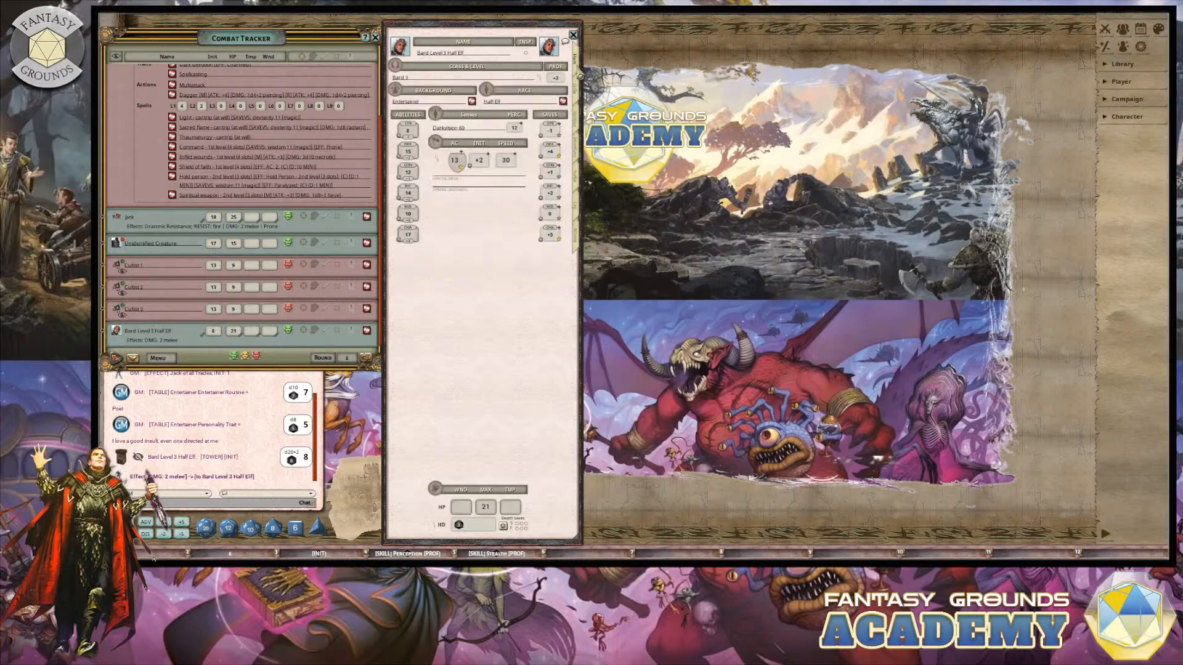